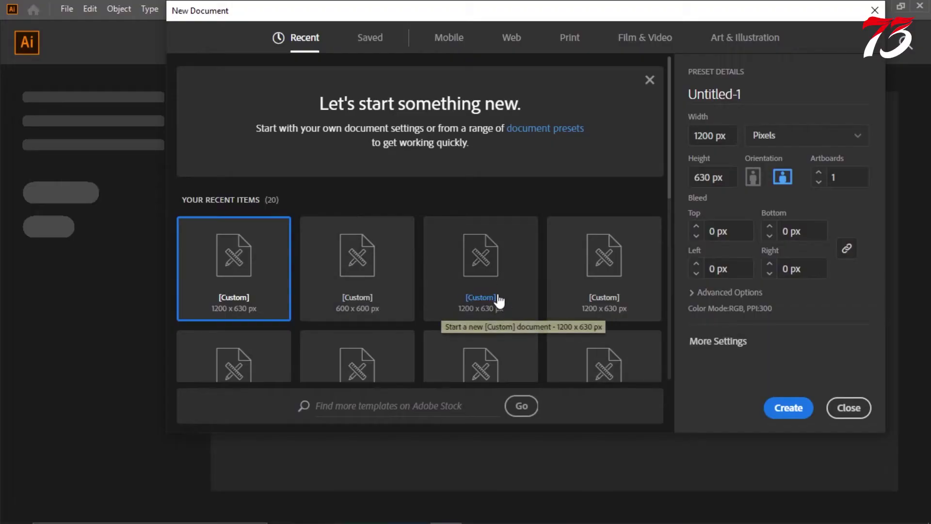
- Create a new 1200 × 1200 px document next to the 3.ai food-menu reference
scroll(598, 306, down, 3)
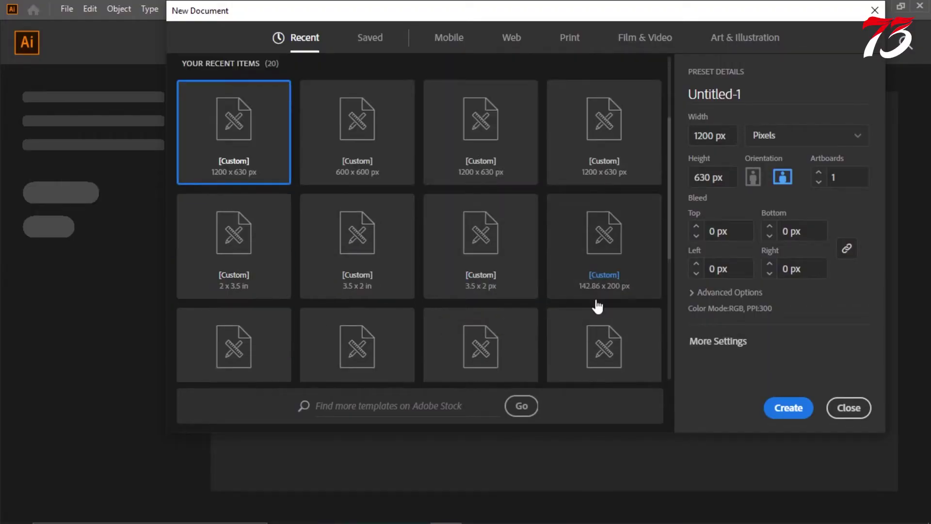
text(00)
key(Return)
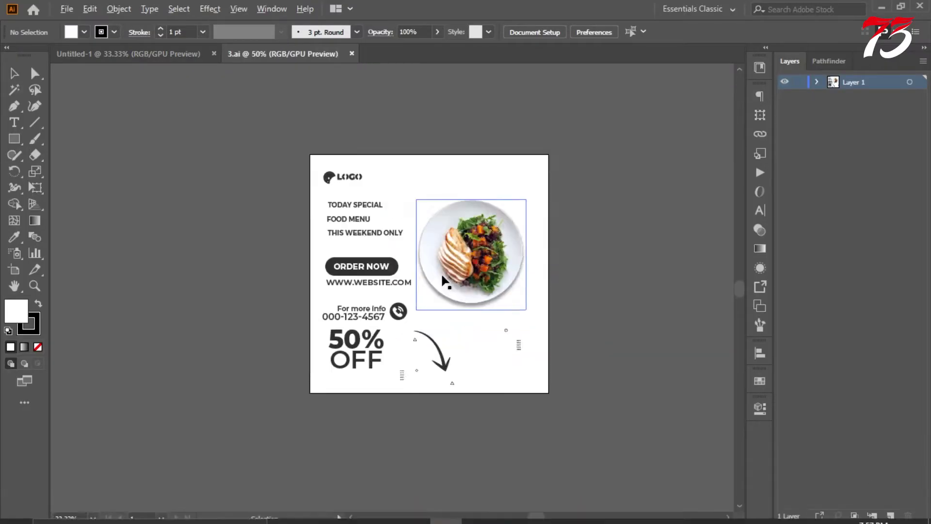
- Draw a small square above the artboard with no stroke and a yellow ffce00 fill
click(165, 53)
key(m)
scroll(144, 121, up, 2)
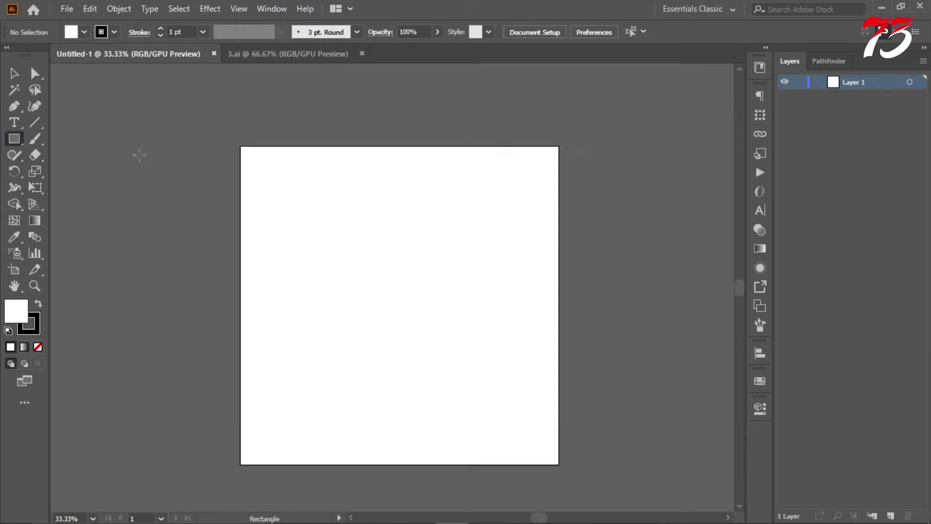
drag(248, 144, 279, 175)
click(32, 328)
click(38, 346)
double_click(15, 310)
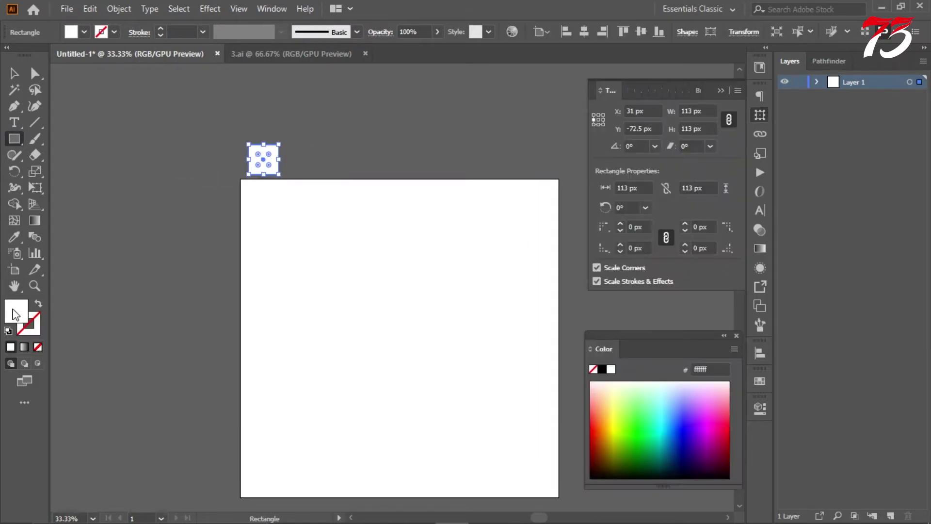
drag(732, 432, 735, 430)
drag(705, 297, 716, 270)
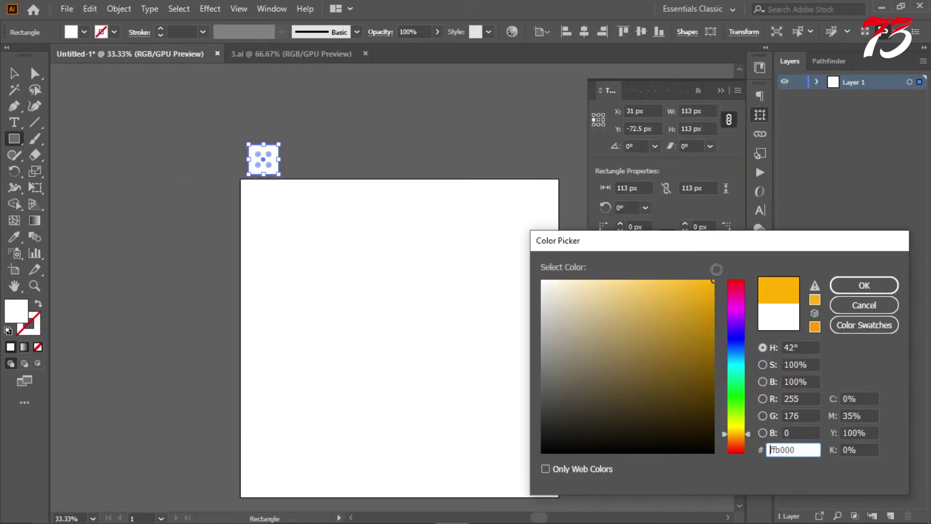
drag(738, 433, 740, 430)
click(864, 285)
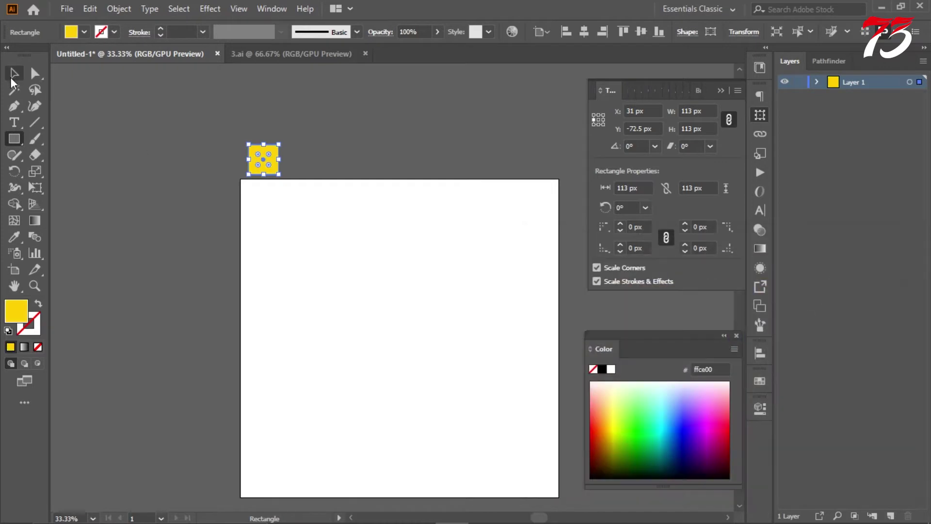
- Duplicate the yellow square to its right and recolour the copy red dd1500
key(v)
click(281, 163)
drag(274, 164, 317, 163)
double_click(15, 310)
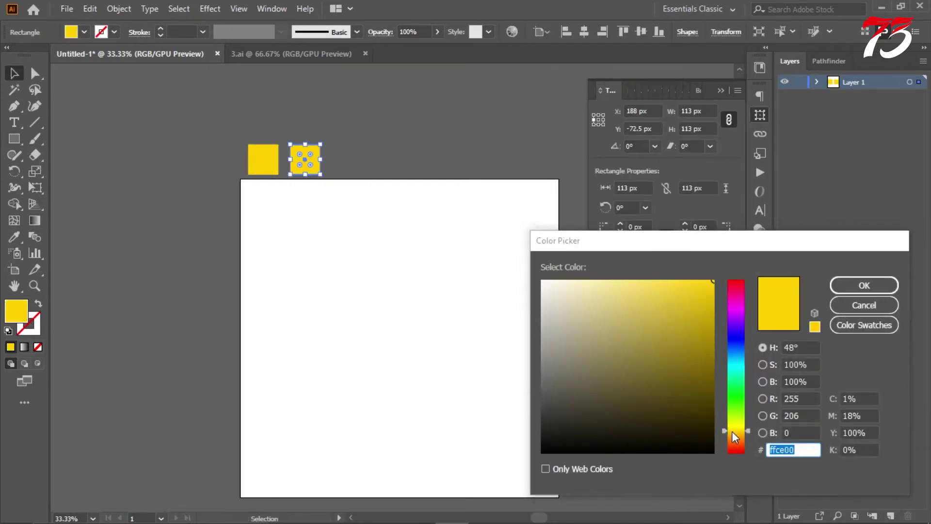
drag(732, 431, 738, 448)
click(714, 302)
click(864, 286)
click(464, 141)
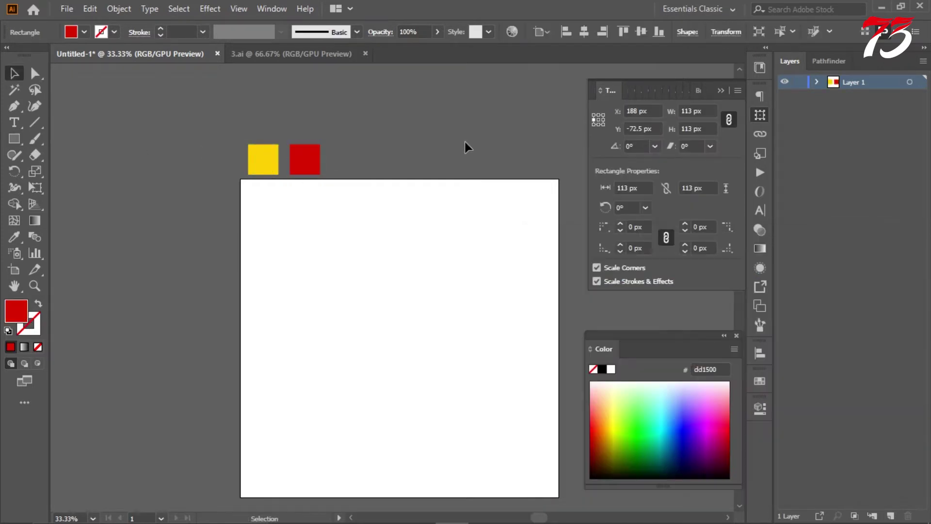
scroll(464, 142, up, 1)
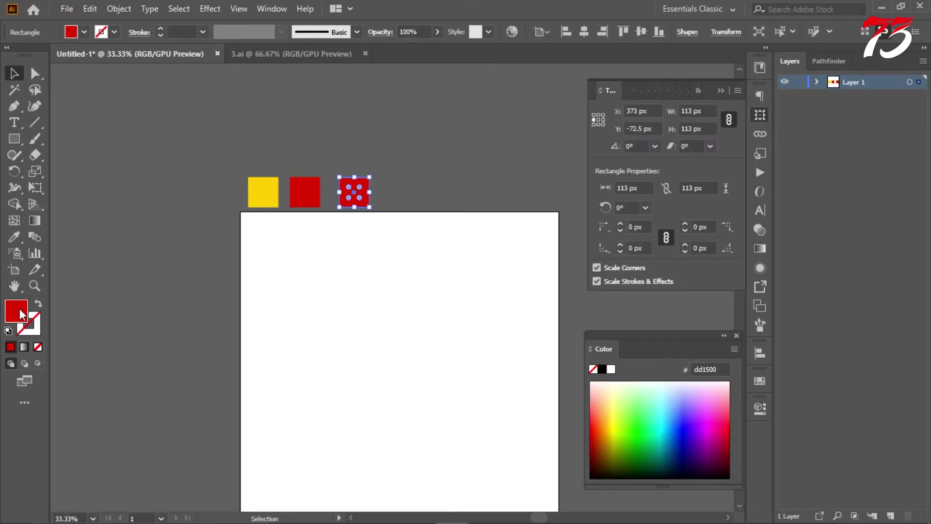
- Add a green 89c10e swatch and a yellow-green b2bf10 copy beside it
double_click(17, 311)
drag(728, 403, 730, 408)
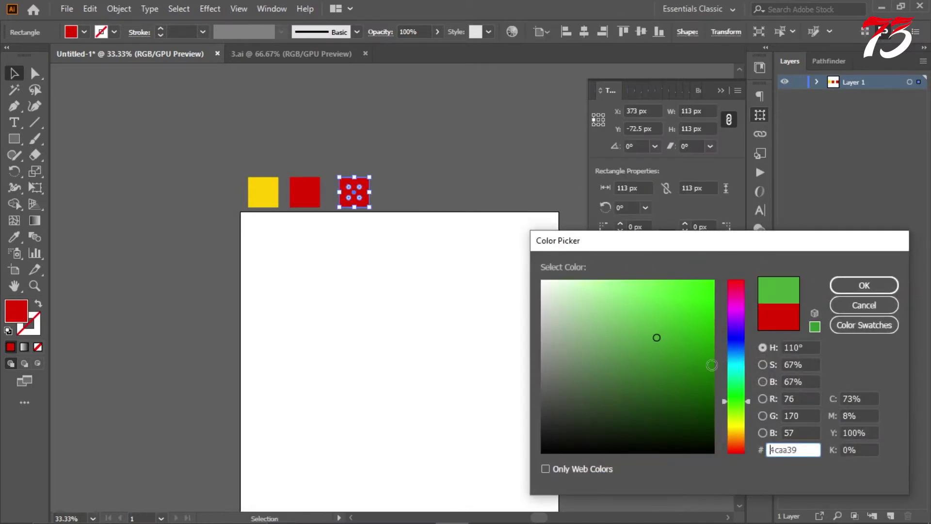
click(737, 416)
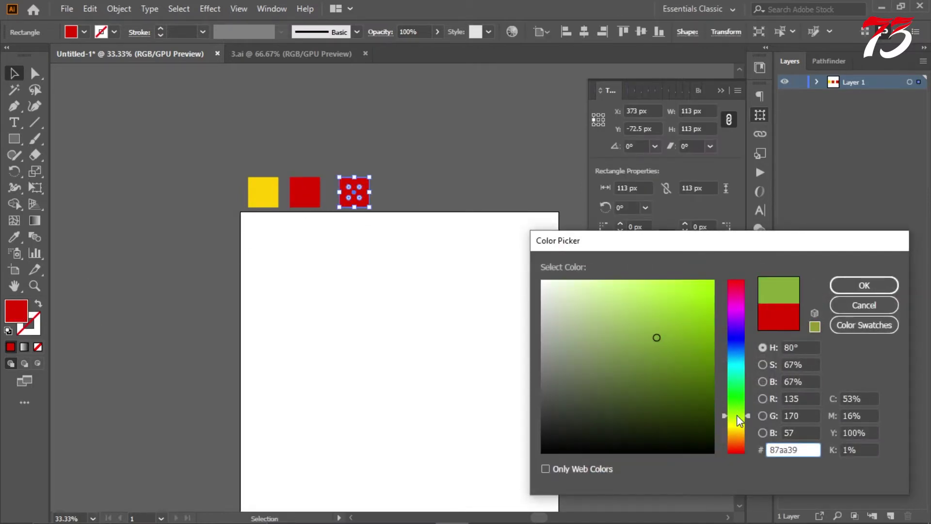
click(839, 289)
drag(358, 193, 390, 191)
double_click(17, 311)
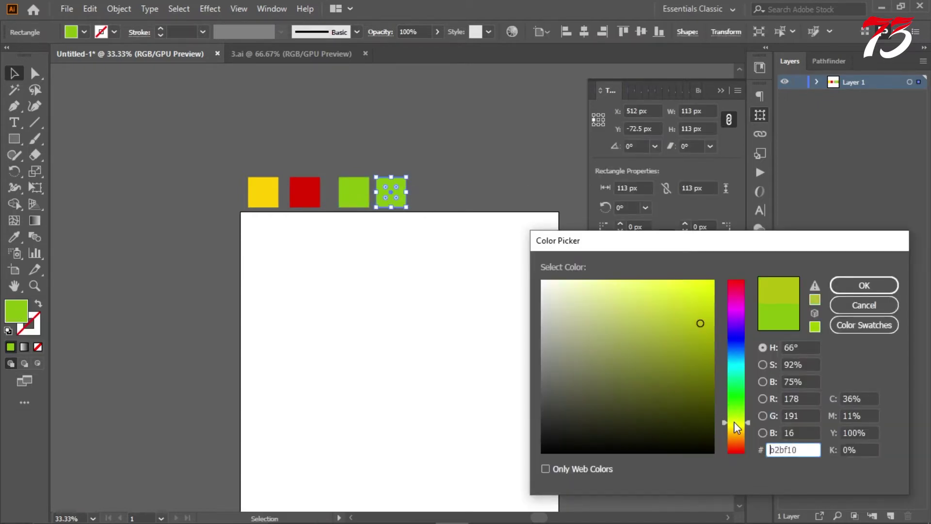
click(864, 286)
click(340, 168)
key(ctrl+minus)
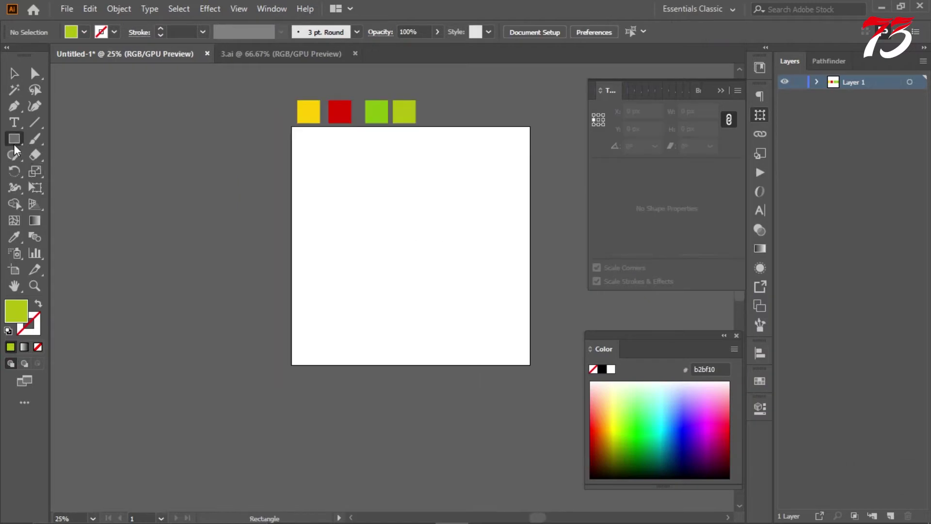
- Create a 1200 × 1200 px rectangle aligned to the artboard and filled with the red swatch
drag(14, 146, 53, 171)
drag(367, 322, 451, 350)
key(m)
click(365, 193)
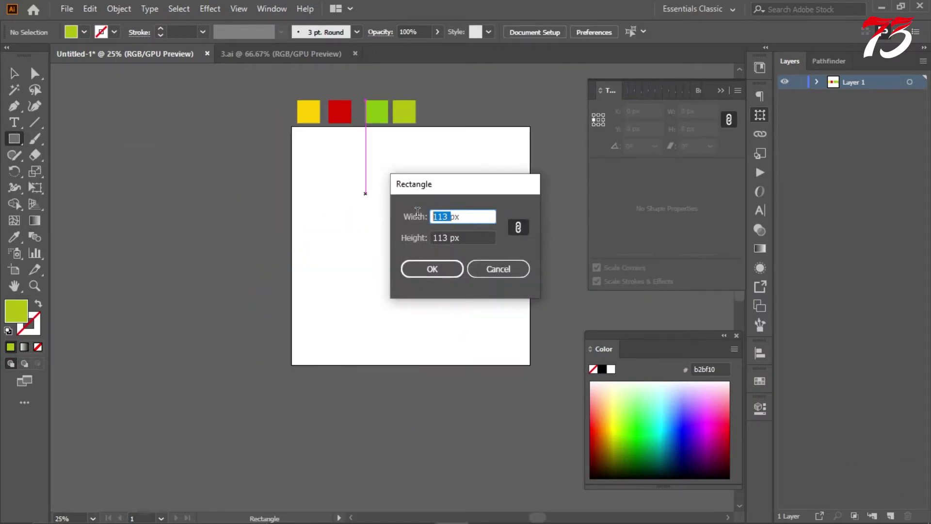
text(0)
key(Return)
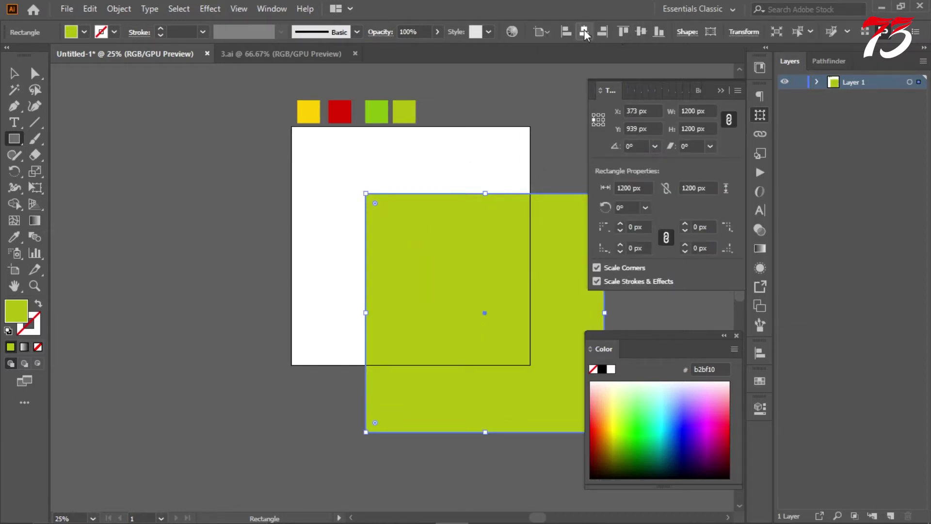
click(585, 32)
click(641, 32)
click(339, 111)
key(v)
click(237, 266)
- Draw a tall thin 72 × 1378 px red bar left of the red background
scroll(238, 267, up, 2)
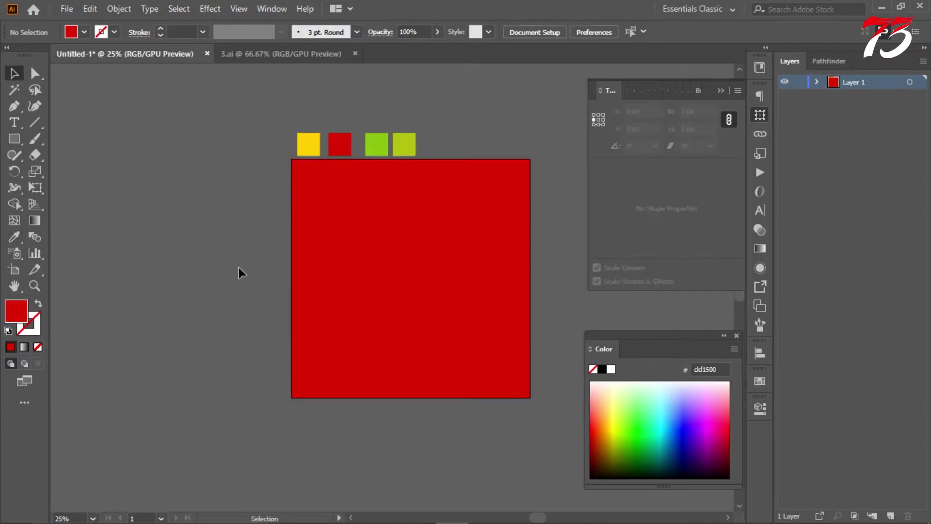
scroll(499, 115, down, 2)
alt+scroll(388, 131, up, 1)
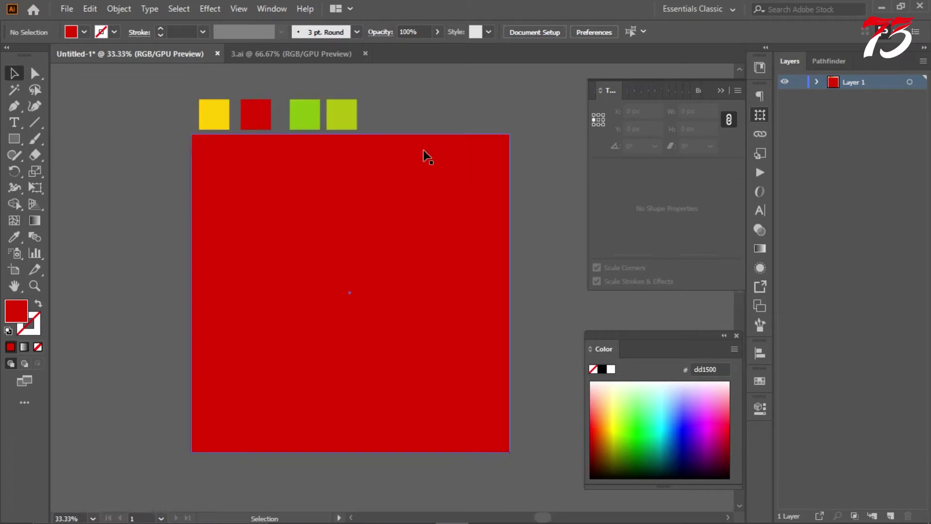
scroll(534, 218, down, 1)
click(623, 141)
alt+scroll(572, 177, down, 1)
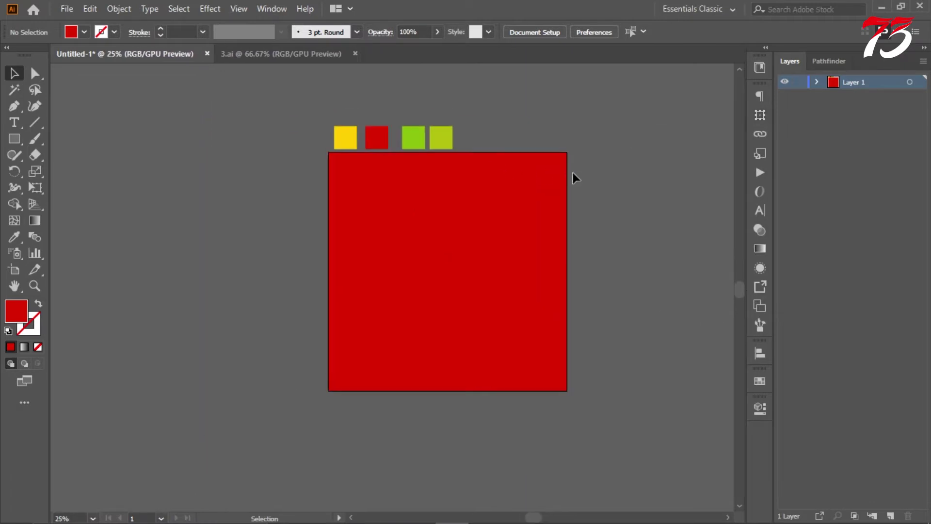
drag(14, 141, 49, 141)
drag(178, 156, 196, 429)
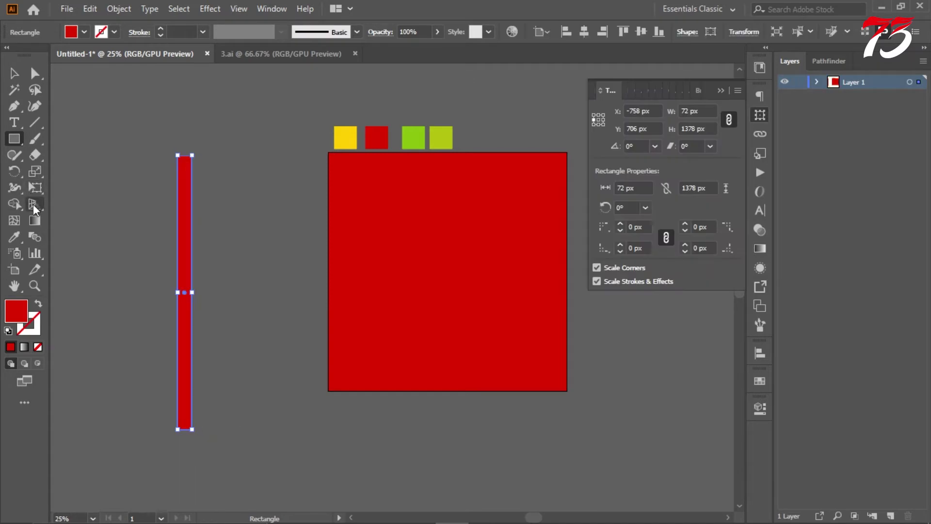
- Taper the bar's bottom to a point with Free Transform and centre it horizontally
click(35, 188)
alt+scroll(164, 449, up, 1)
scroll(164, 449, up, 1)
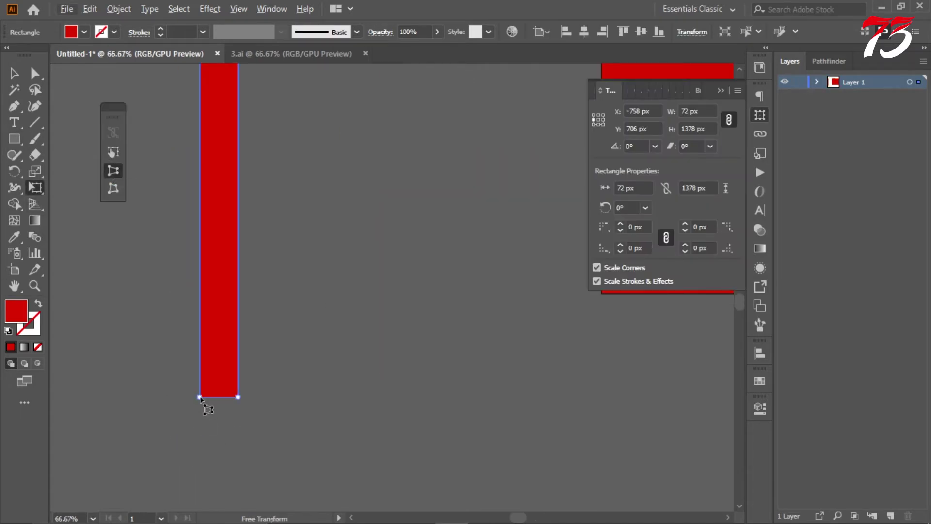
drag(200, 398, 227, 388)
scroll(291, 359, down, 3)
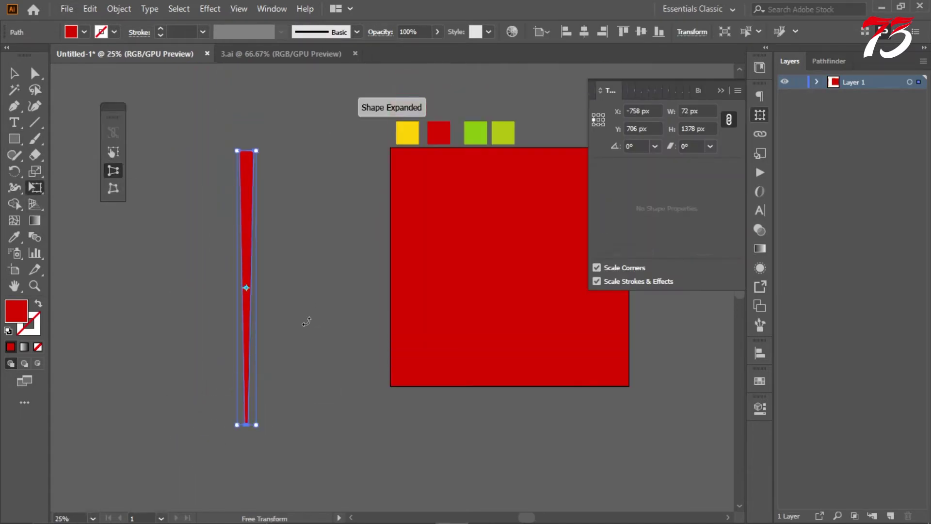
key(v)
scroll(129, 202, down, 1)
scroll(129, 201, down, 1)
click(584, 31)
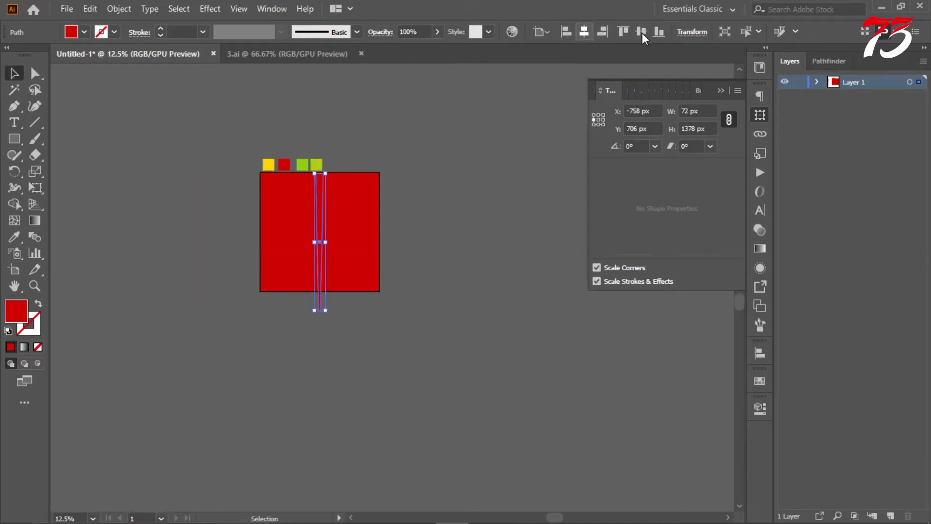
- Draw a red circle below and stretch the ray's tip to its centre
scroll(338, 301, up, 3)
drag(14, 139, 46, 171)
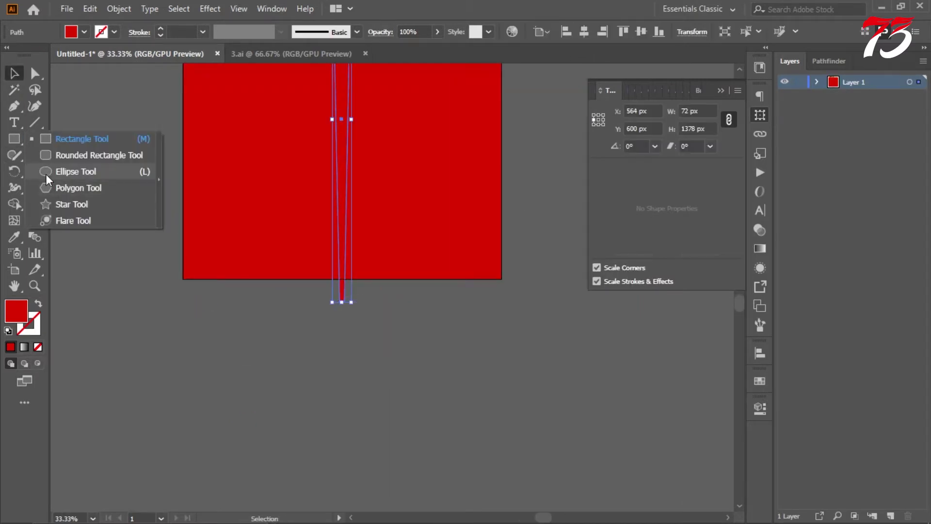
mouse_move(344, 399)
mouse_down()
mouse_move(390, 463)
mouse_move(388, 453)
mouse_up()
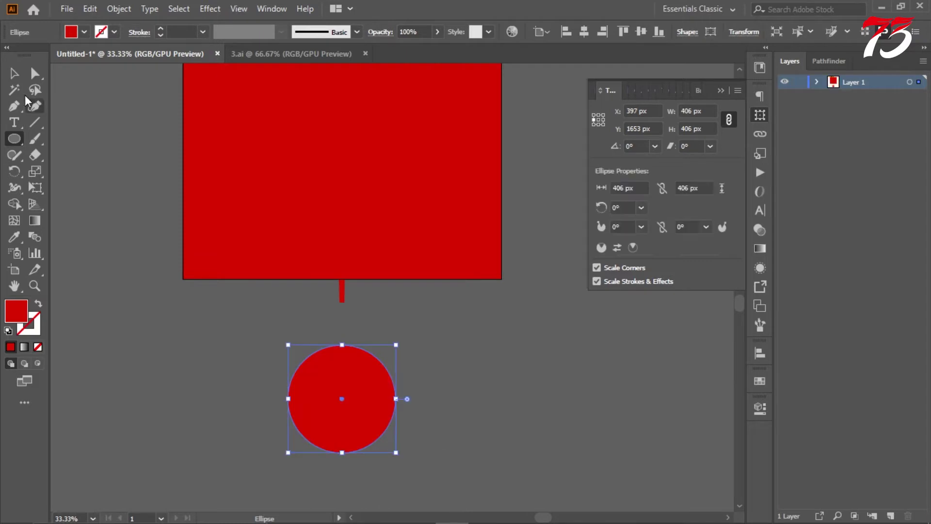
drag(342, 295, 342, 398)
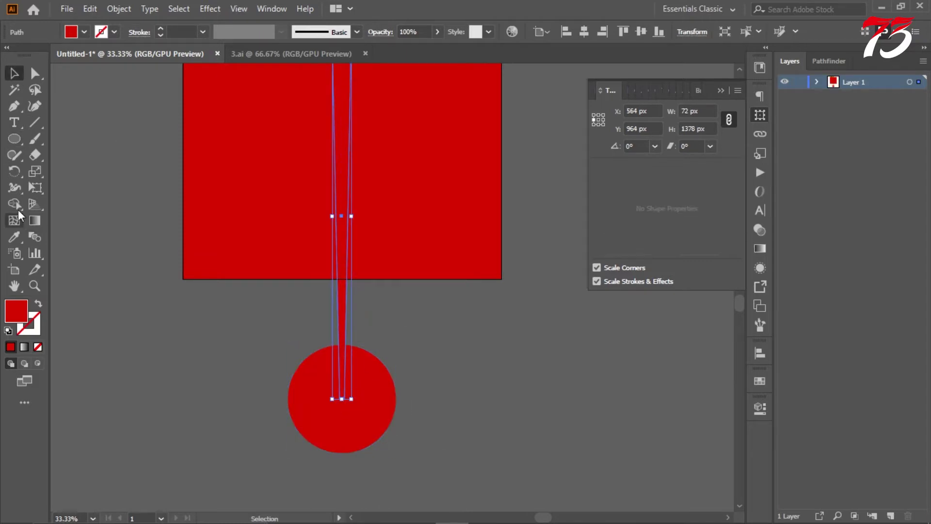
- Rotate copies of the ray by 15° around the circle's centre to form a full burst
alt+click(343, 398)
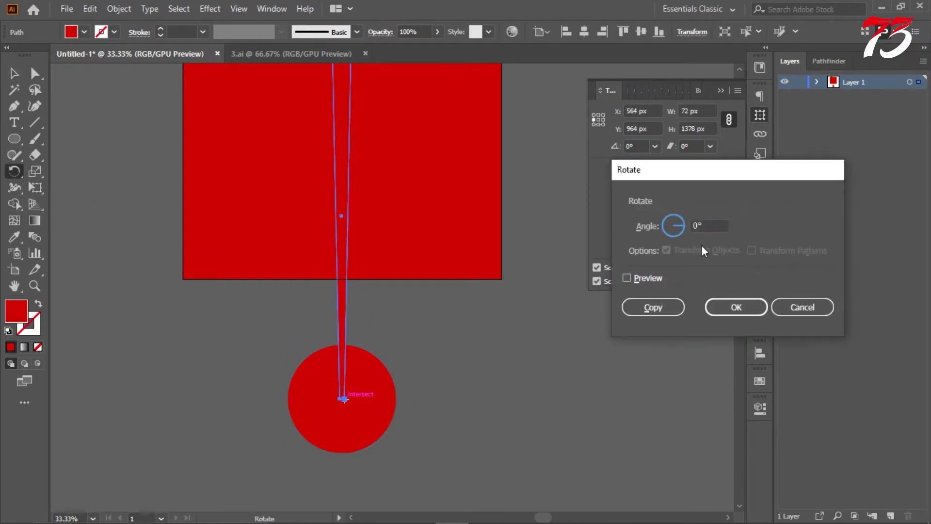
click(654, 307)
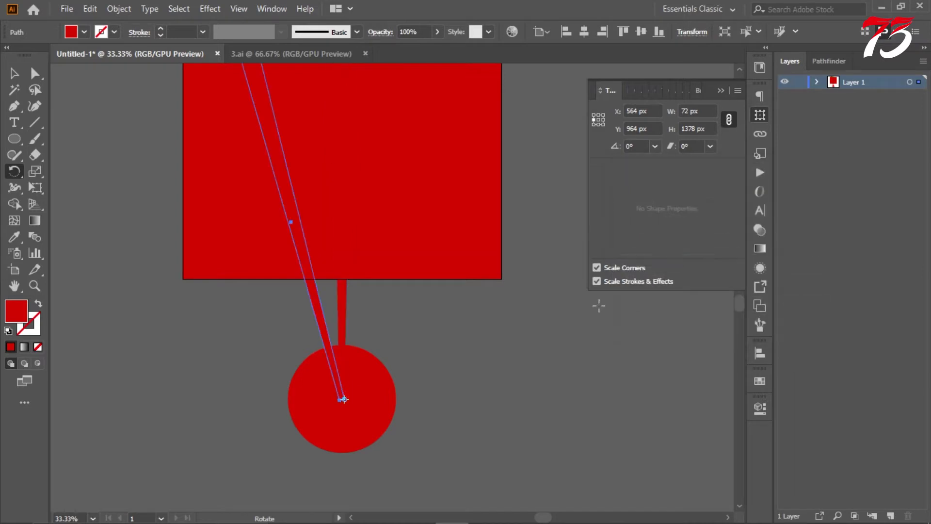
key(ctrl+d)
key(ctrl+d)
key(ctrl+d)
key(ctrl+d)
key(ctrl+d)
key(ctrl+d)
key(ctrl+d)
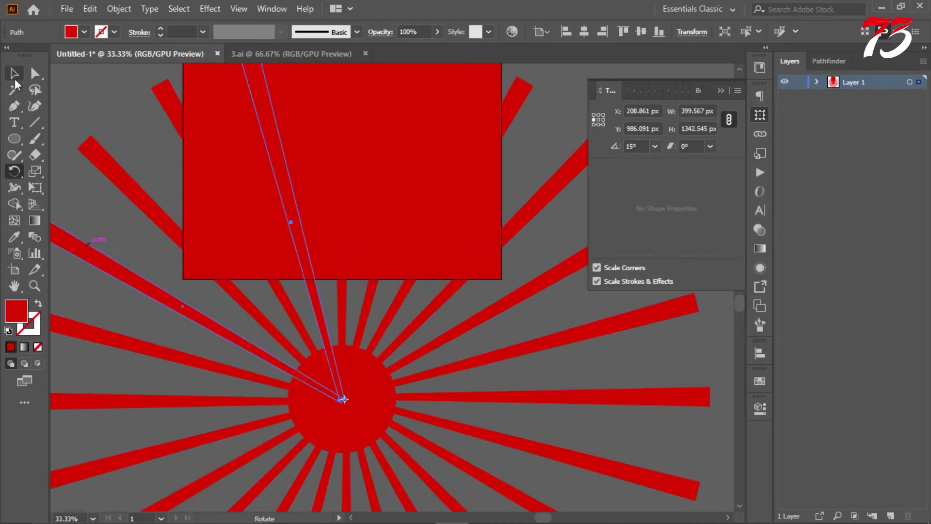
click(15, 81)
key(ctrl+minus)
- Delete the centre circle and centre the ray group vertically on the red square
scroll(270, 287, up, 3)
click(301, 322)
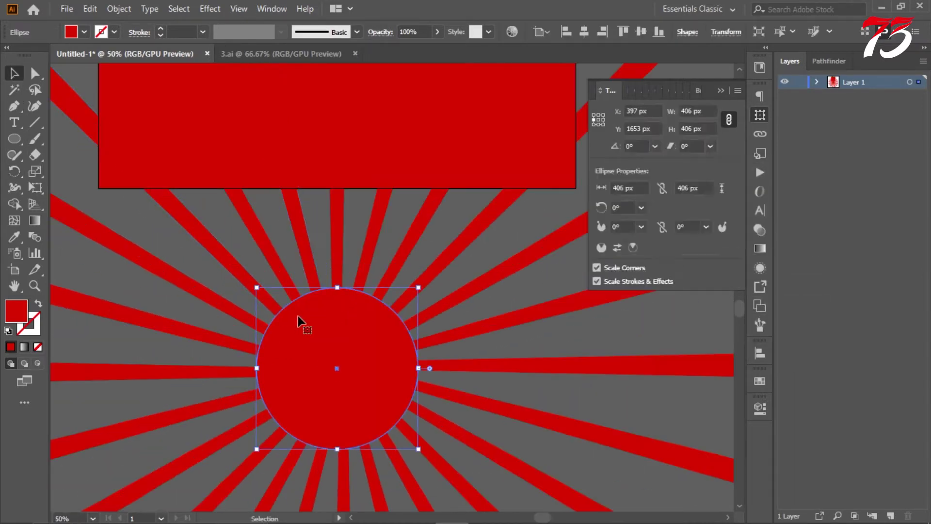
click(279, 290)
click(451, 436)
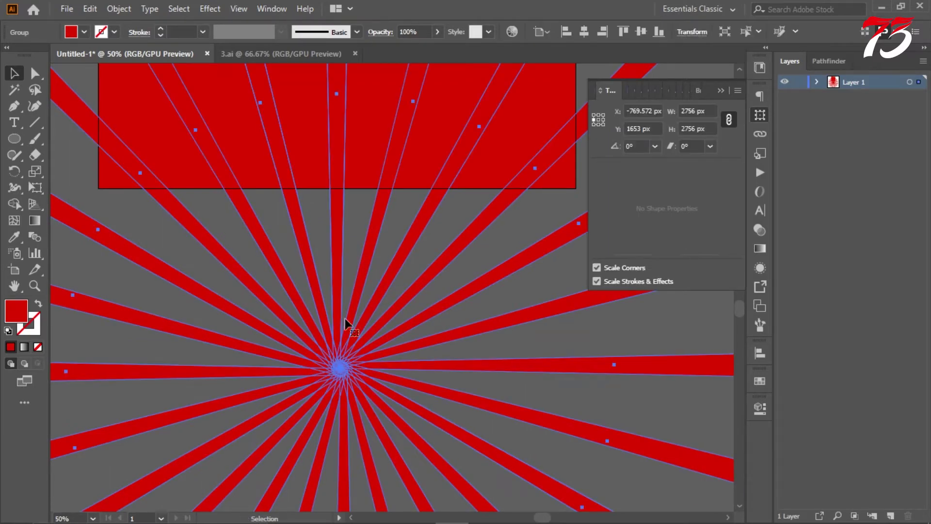
key(ctrl+minus)
key(ctrl+minus)
key(ctrl+minus)
click(641, 32)
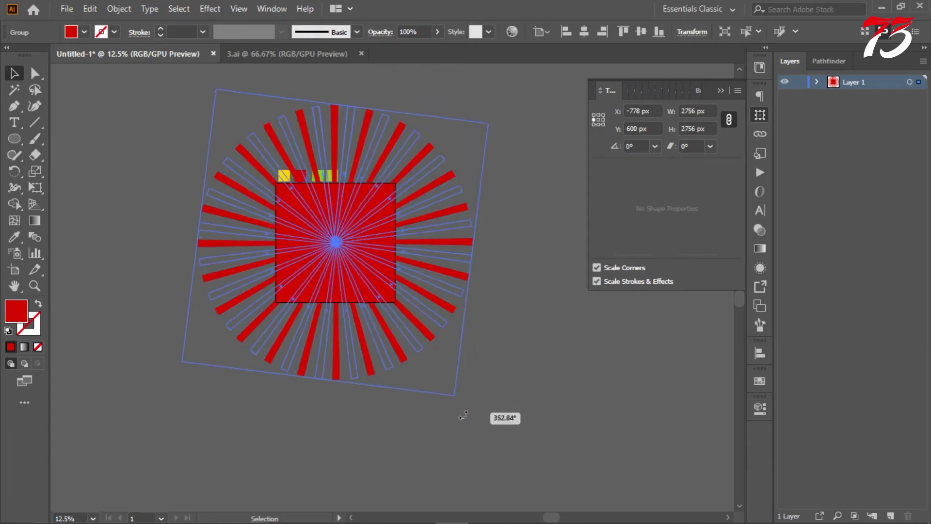
- Add a slightly rotated copy of the rays between the originals
drag(474, 384, 500, 350)
key(ctrl+z)
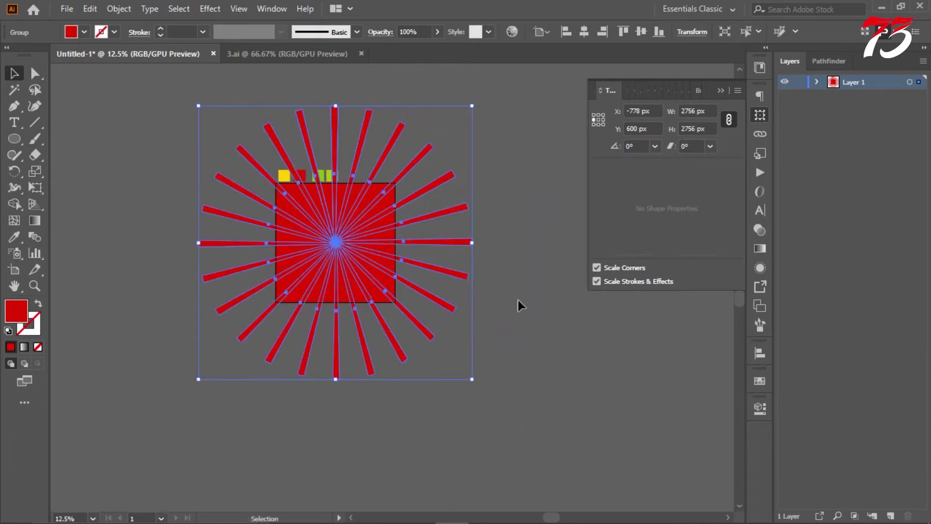
mouse_move(475, 385)
mouse_down()
mouse_move(471, 395)
mouse_move(511, 353)
mouse_up()
key(ctrl+z)
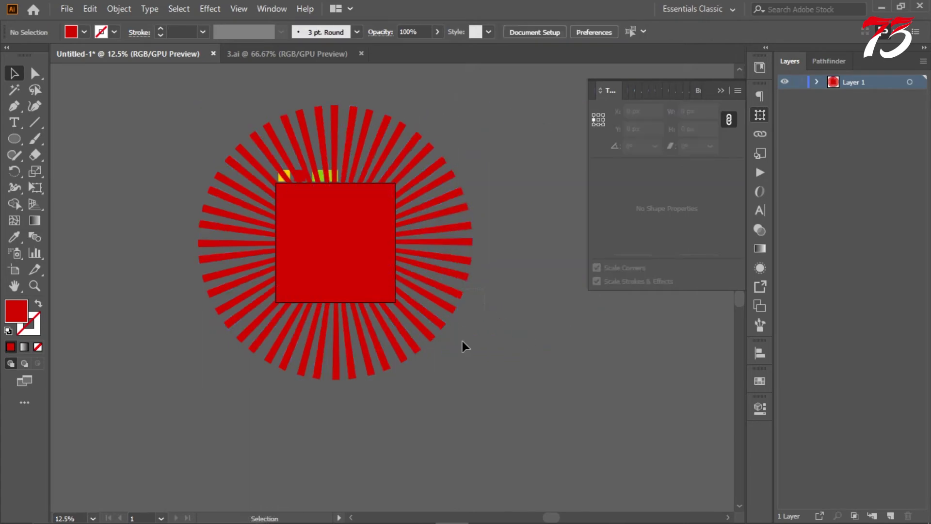
key(ctrl+d)
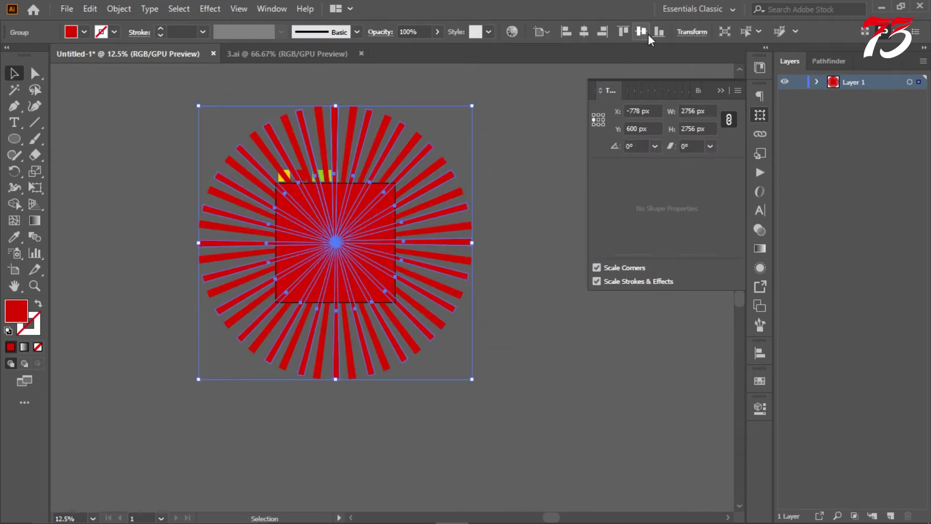
- Undo a trial scale of the rays and set their fill to near-white fffdfd
scroll(367, 193, up, 1)
drag(508, 80, 493, 128)
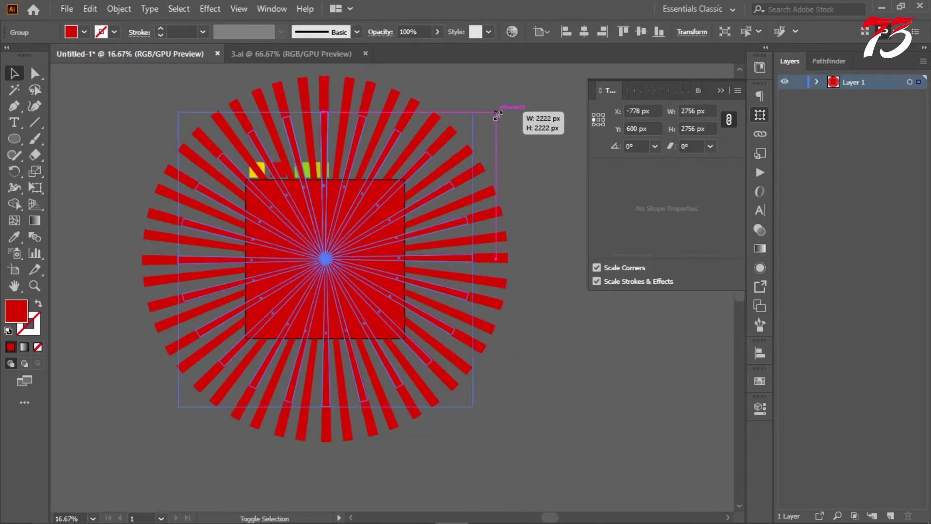
key(ctrl+z)
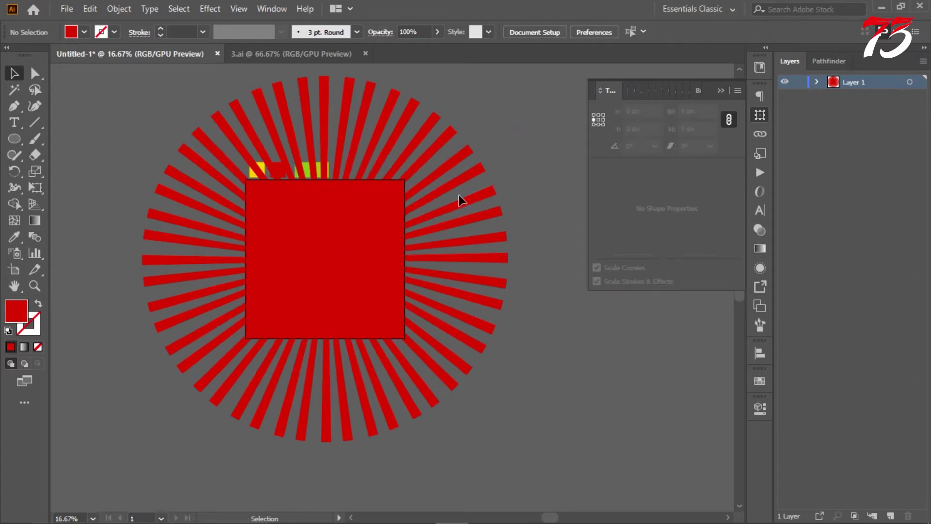
double_click(16, 310)
click(897, 285)
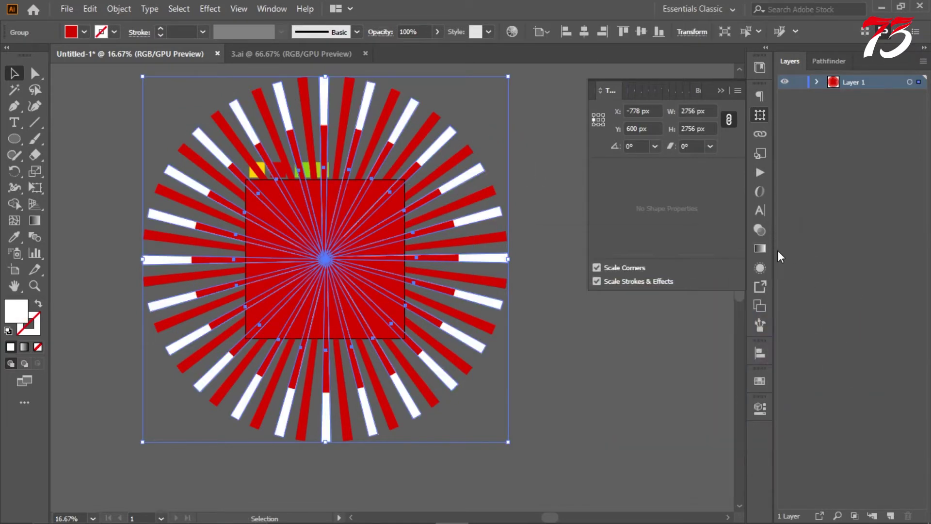
click(760, 230)
key(ctrl+minus)
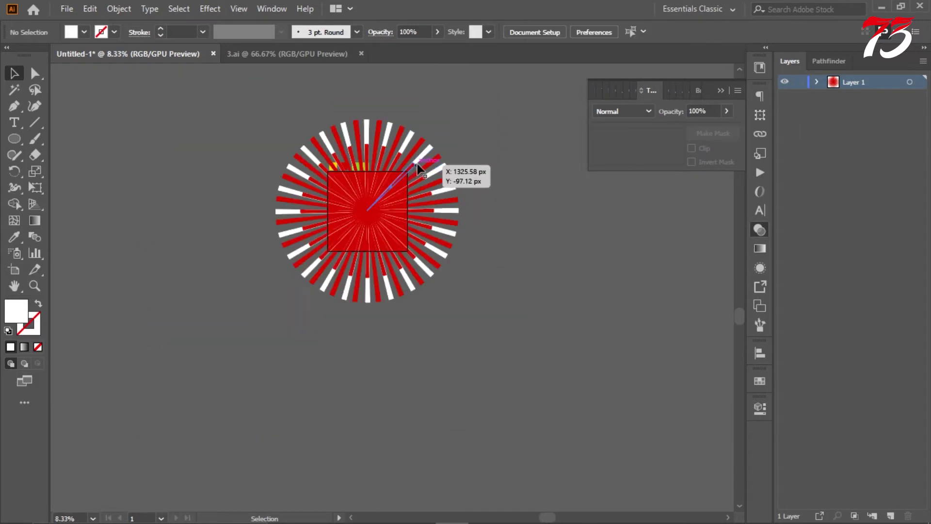
click(591, 245)
key(ctrl+z)
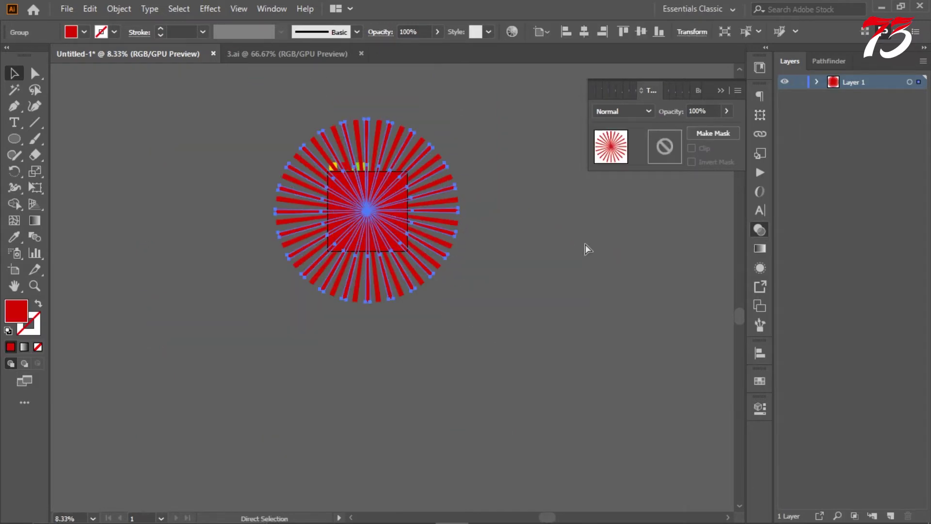
click(506, 237)
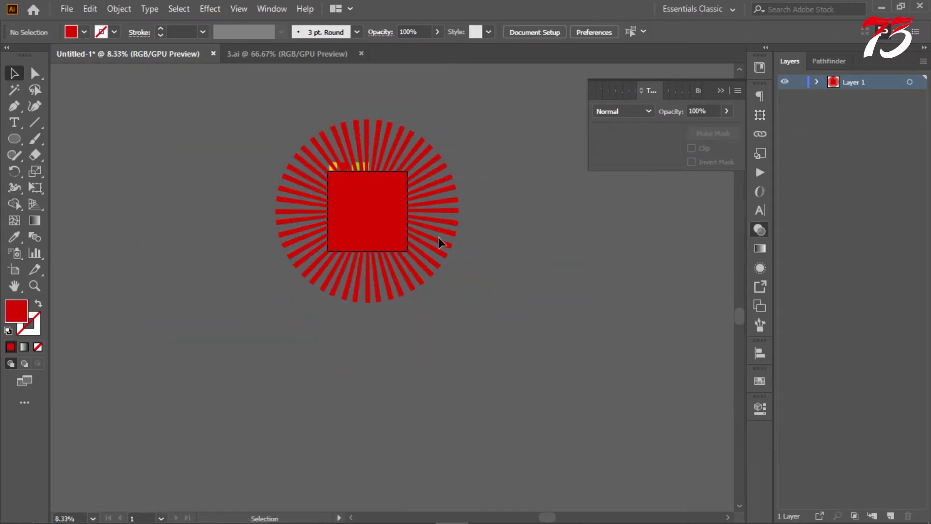
- Reselect the whole ray group and recolour every ray white
click(439, 239)
double_click(21, 317)
click(538, 275)
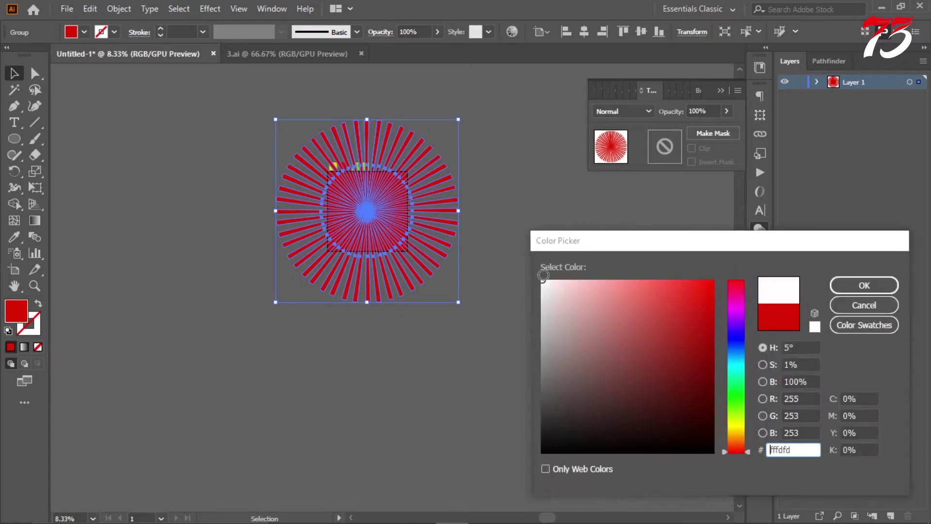
click(851, 281)
click(466, 226)
key(ctrl+plus)
click(433, 219)
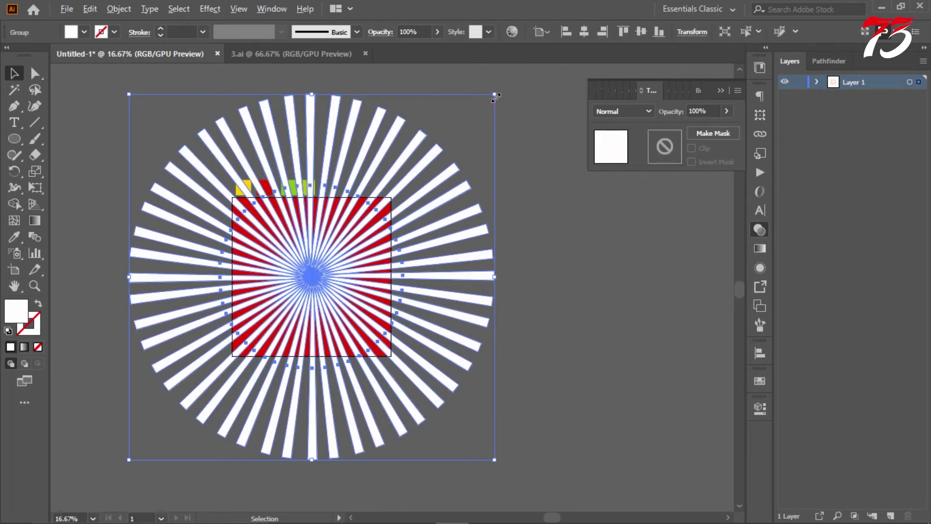
- Scale the white rays down slightly around their centre, then select the red square
drag(495, 93, 487, 139)
scroll(430, 195, down, 1)
scroll(431, 195, up, 1)
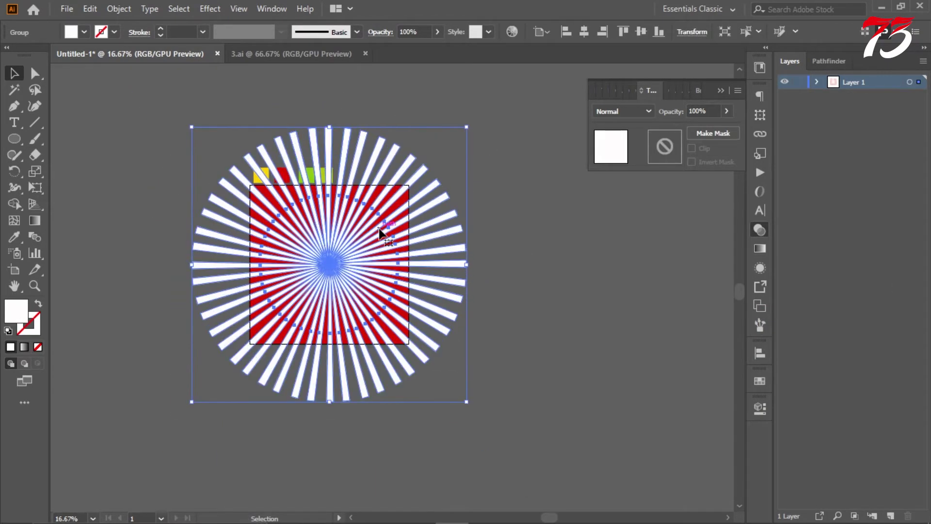
scroll(324, 219, down, 1)
scroll(325, 219, up, 1)
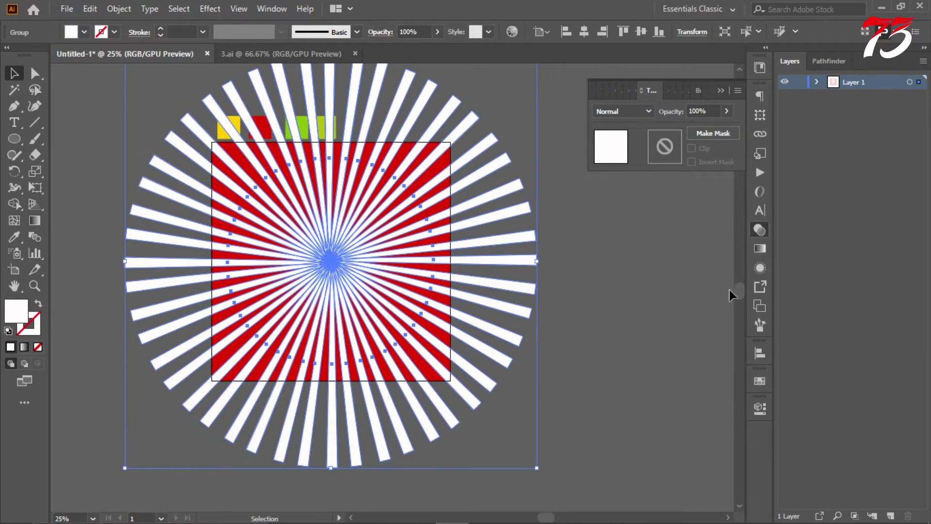
click(70, 152)
click(223, 154)
- Bring the red square to front, give it a radial white-to-black gradient, and cut it
right_click(245, 256)
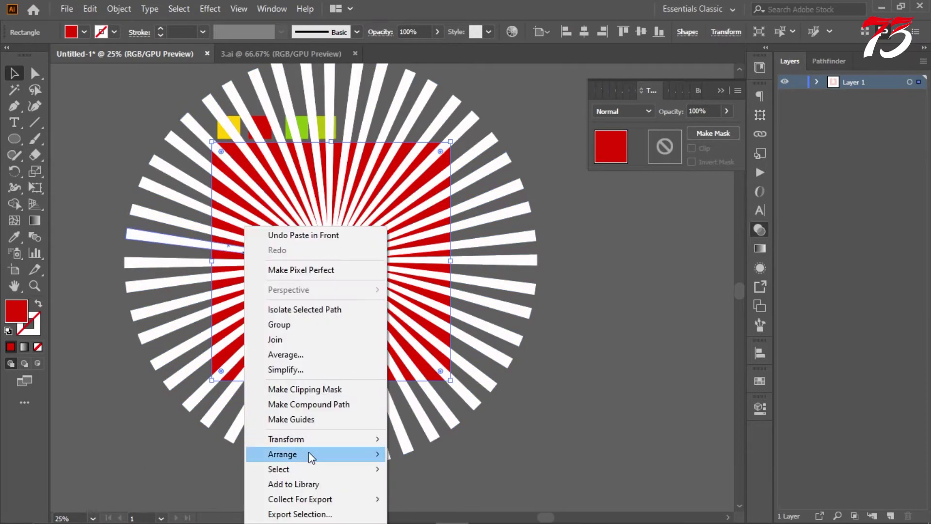
click(442, 388)
click(760, 249)
click(603, 116)
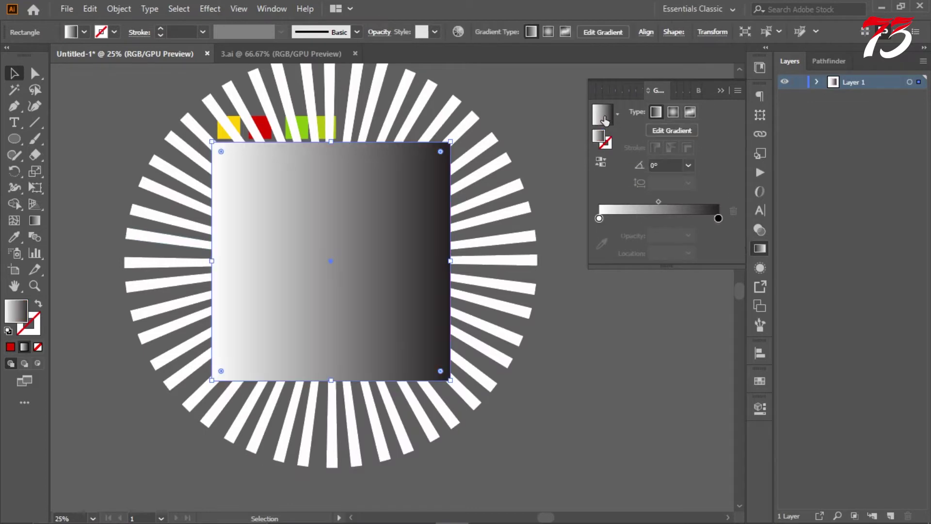
click(673, 113)
scroll(446, 205, down, 1)
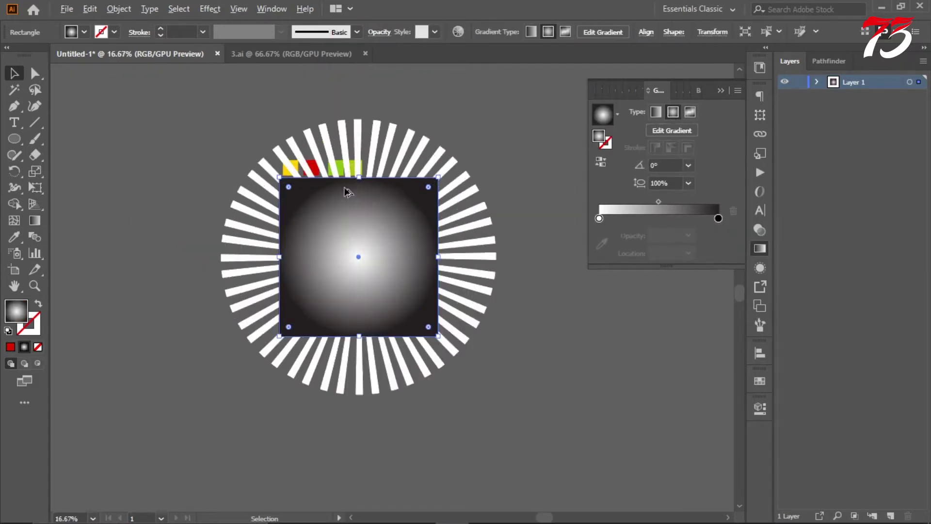
click(88, 9)
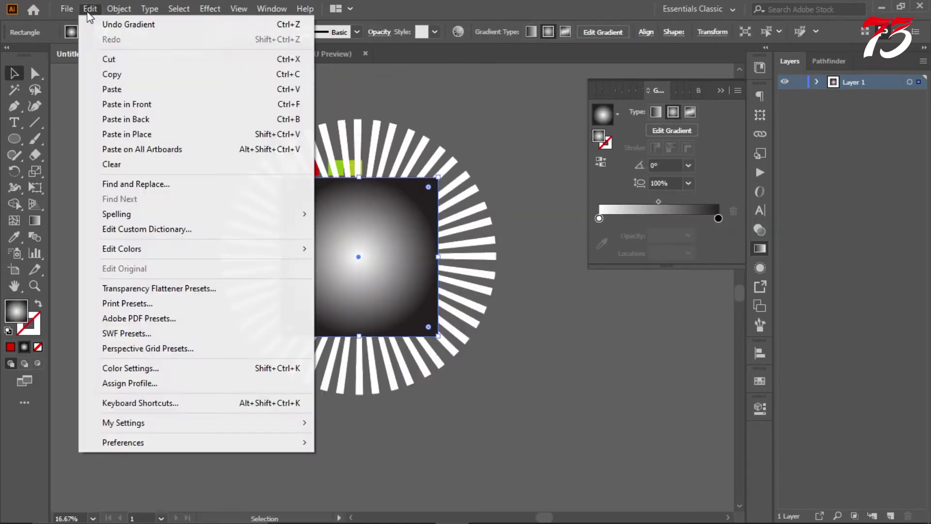
click(125, 23)
- Make an opacity mask on the rays and paste the gradient rectangle centred inside it
key(ctrl+z)
key(ctrl+z)
key(ctrl+z)
click(760, 268)
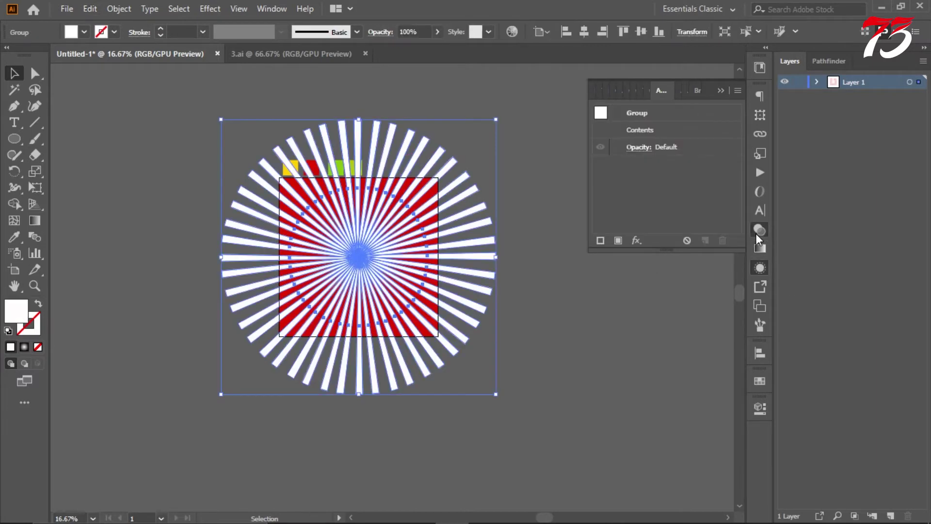
click(760, 229)
click(712, 133)
click(671, 152)
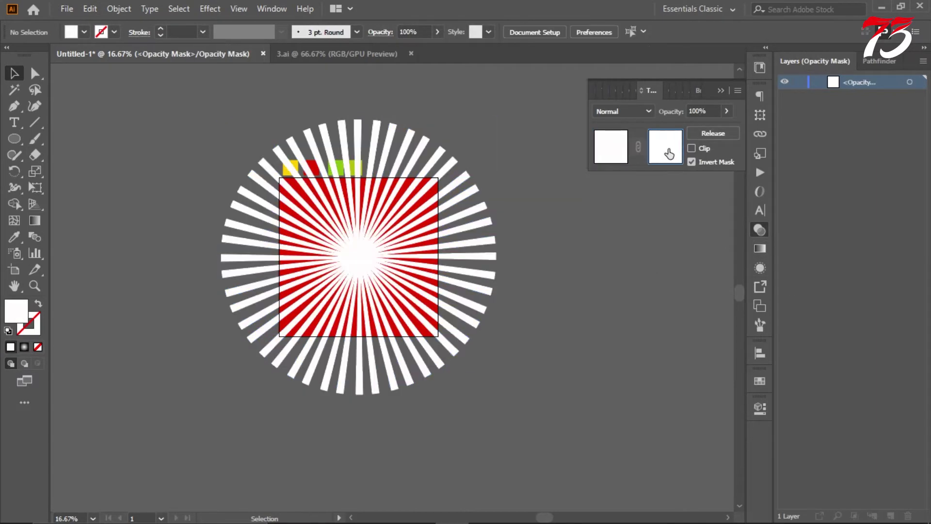
key(ctrl+v)
click(645, 32)
click(533, 70)
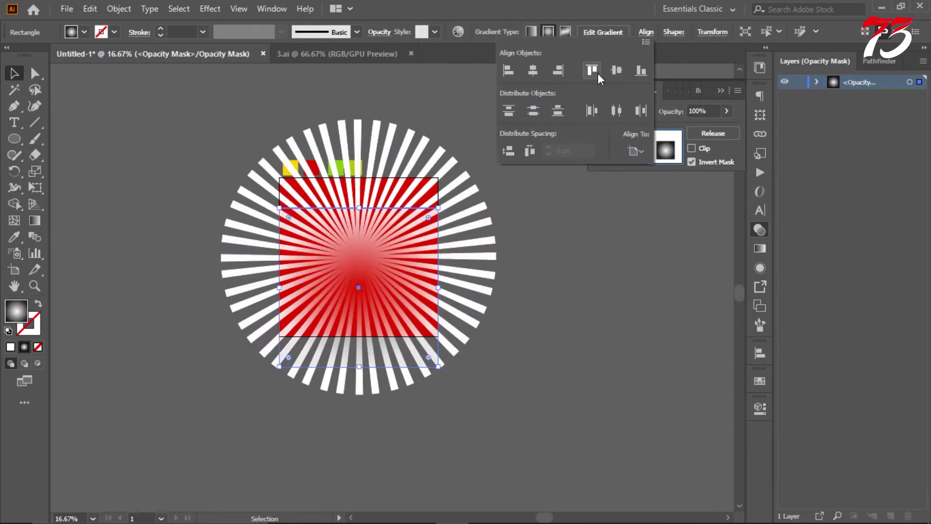
click(616, 71)
- Adjust the mask gradient, exit mask editing, and invert the mask on the rays
click(32, 224)
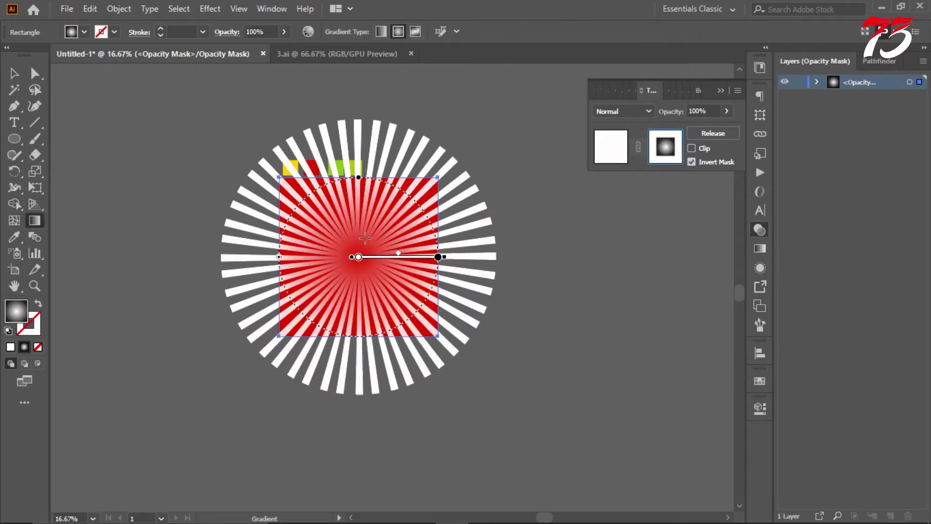
scroll(353, 260, up, 1)
click(15, 76)
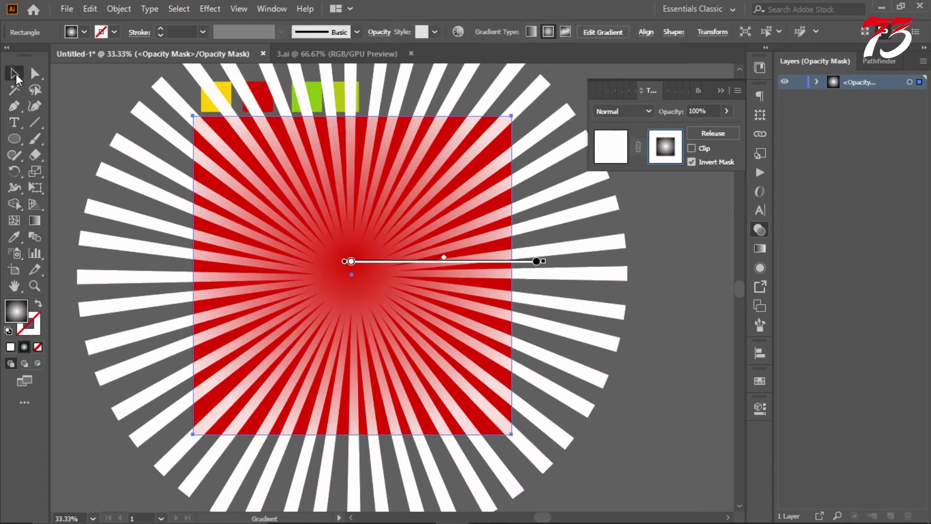
click(566, 196)
click(624, 145)
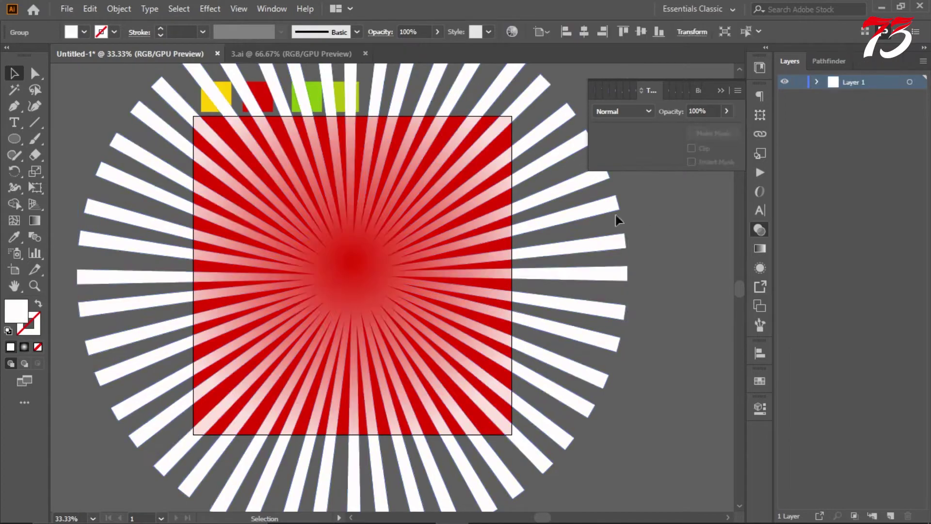
click(760, 229)
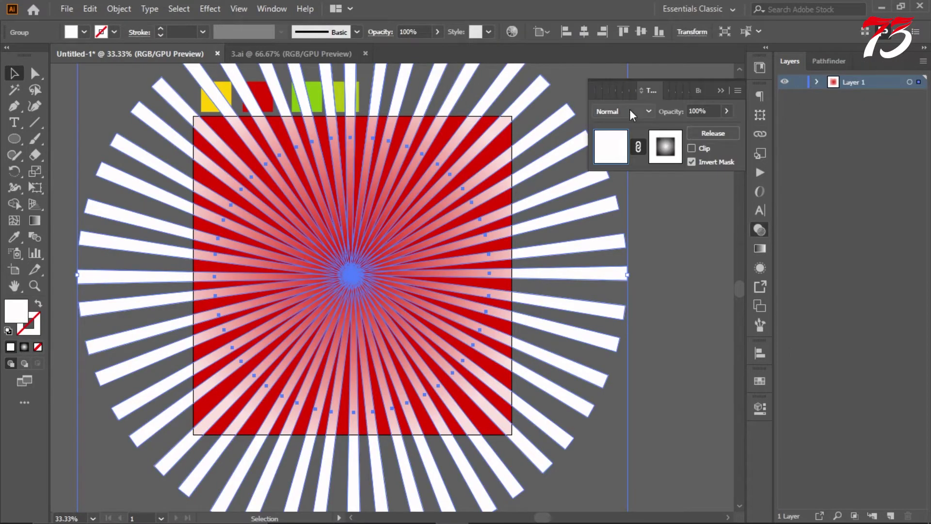
click(629, 111)
- Apply Soft Light blending to the rays and bring the red rectangle to the front
click(624, 252)
click(674, 243)
key(ctrl+minus)
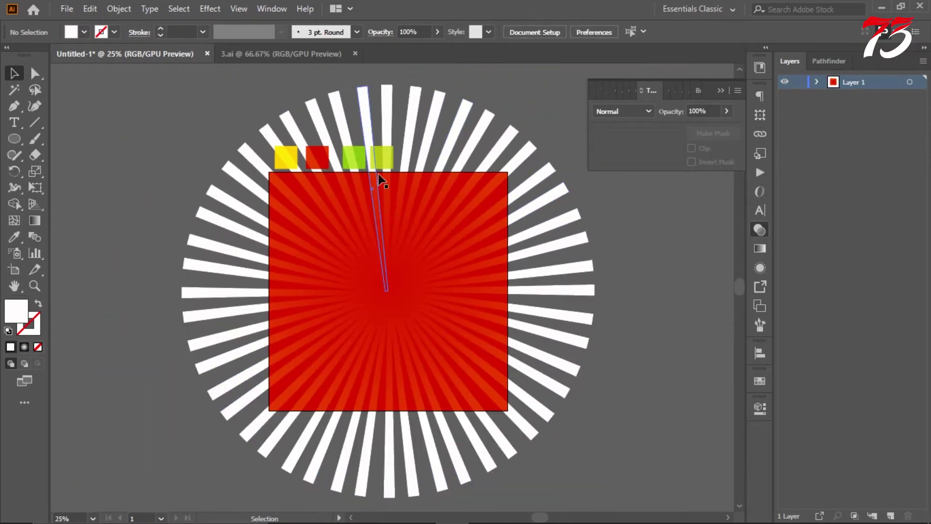
ctrl+click(504, 194)
right_click(502, 226)
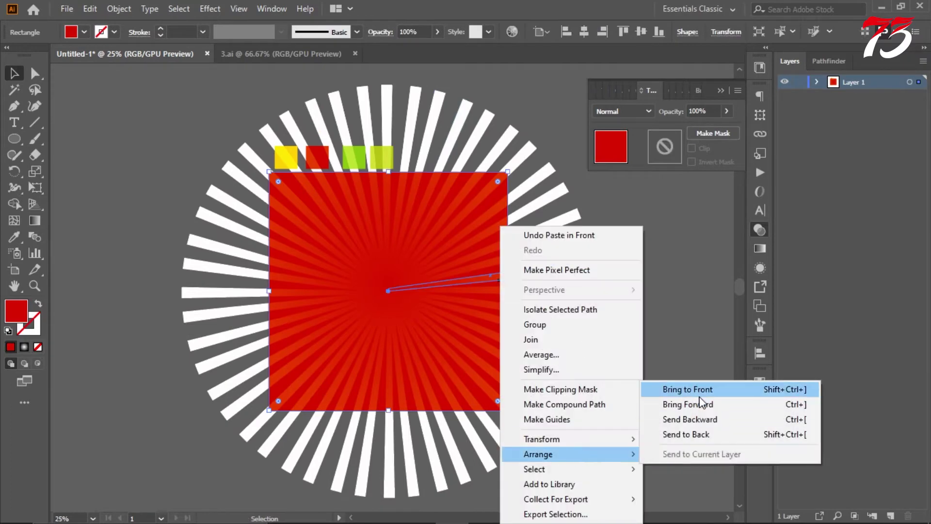
click(687, 387)
- Clip the rays to the red square and shift the sunburst down and right
key(ctrl+a)
right_click(531, 211)
click(592, 328)
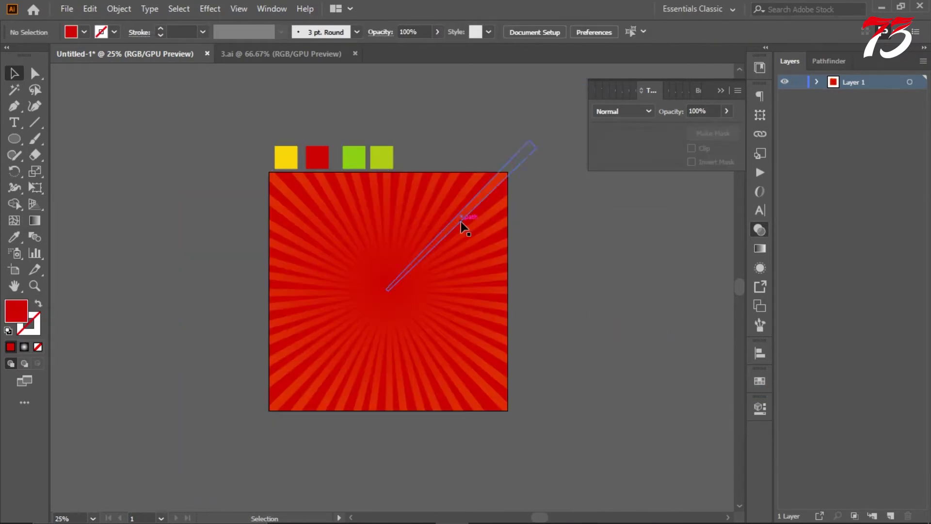
drag(462, 225, 493, 246)
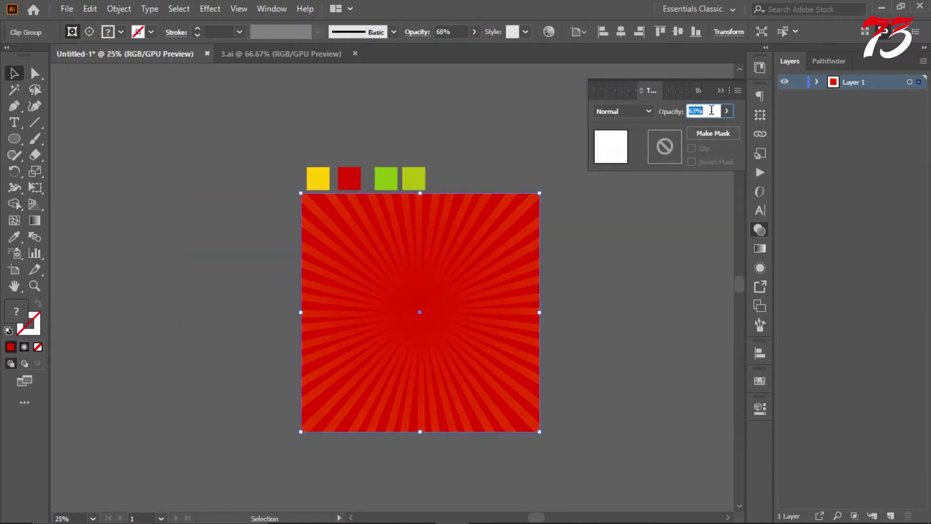
click(636, 252)
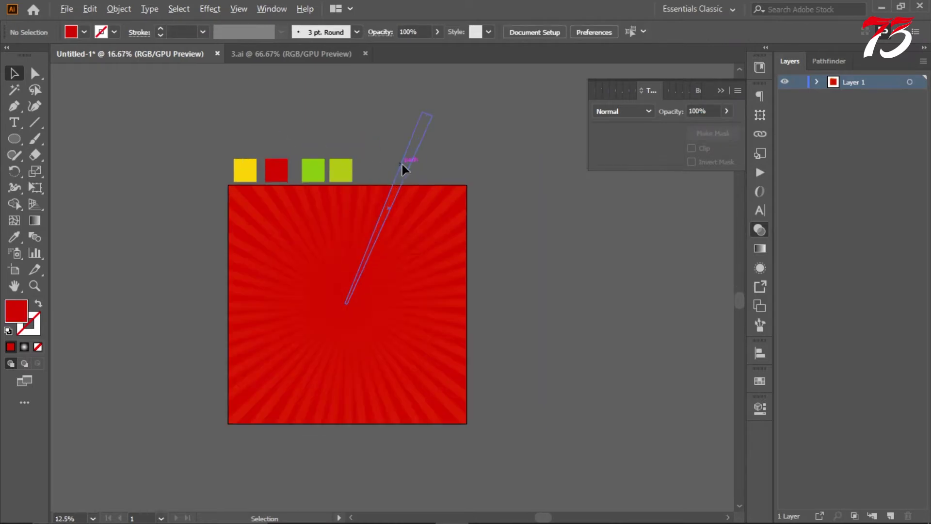
scroll(404, 165, up, 1)
scroll(404, 165, down, 1)
scroll(356, 173, up, 1)
- Draw a circle over the square's lower left and fill it white
drag(15, 138, 51, 169)
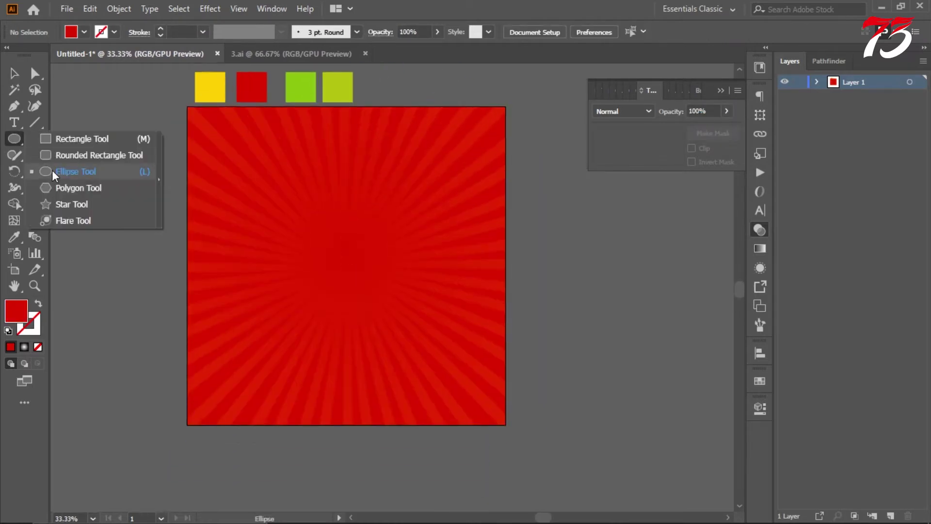
drag(195, 305, 358, 468)
click(14, 73)
double_click(16, 311)
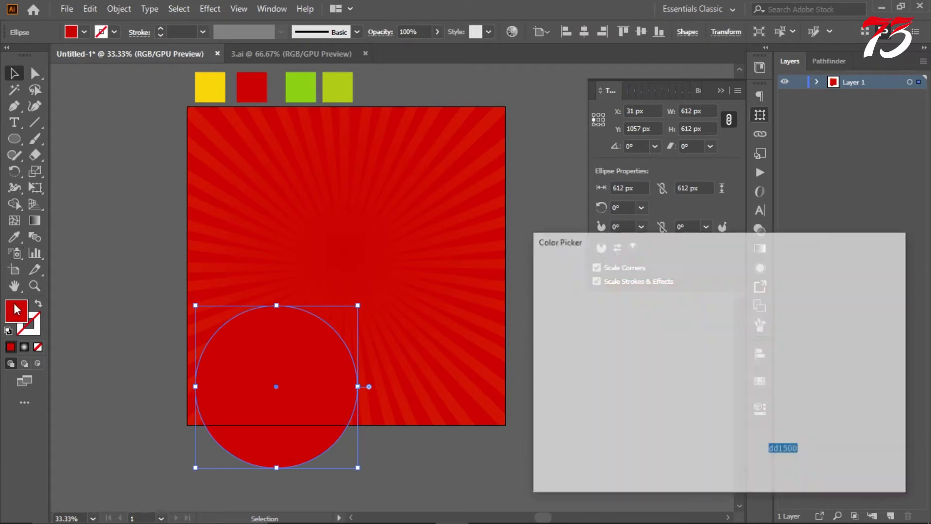
key(Escape)
click(444, 240)
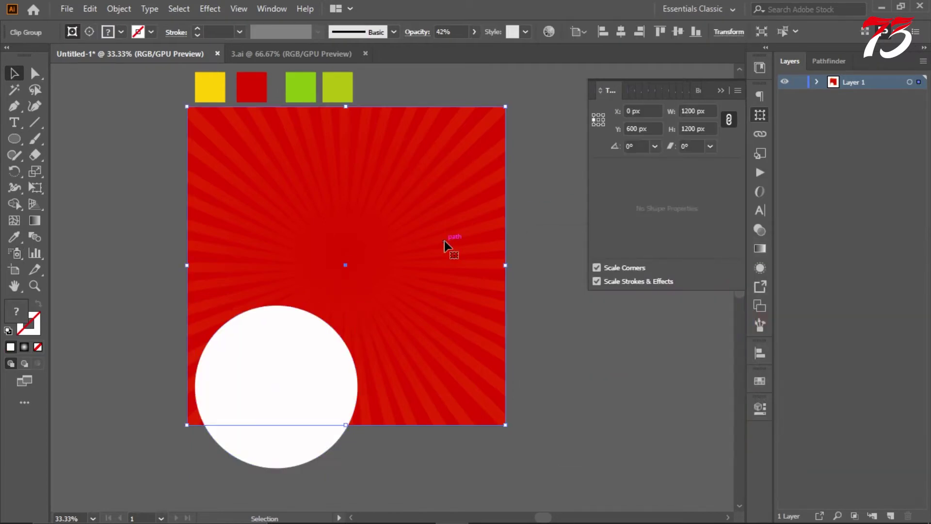
- Add a second circle, centre the pair horizontally on the artboard, and ungroup them
key(a)
click(445, 241)
key(v)
key(ctrl+shift+a)
scroll(388, 255, down, 3)
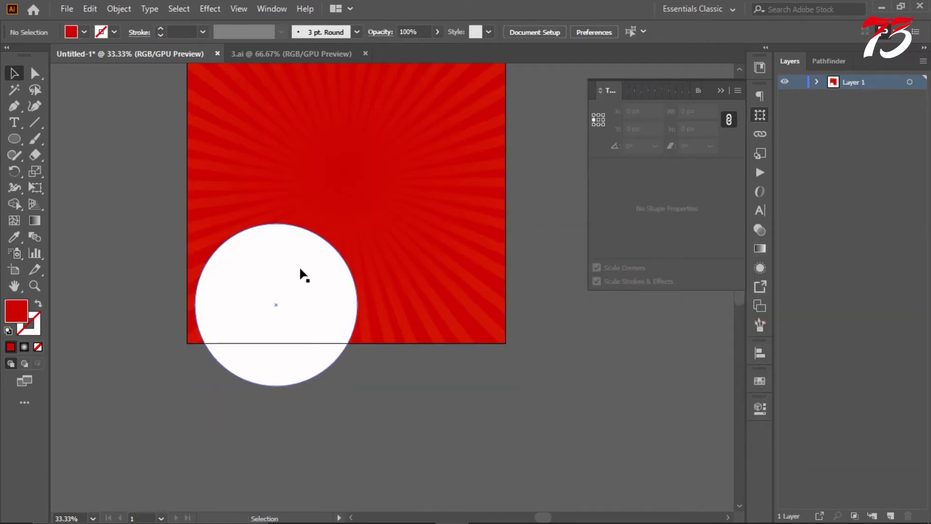
mouse_move(290, 270)
mouse_down()
mouse_move(244, 277)
mouse_move(449, 307)
mouse_up()
shift+click(268, 304)
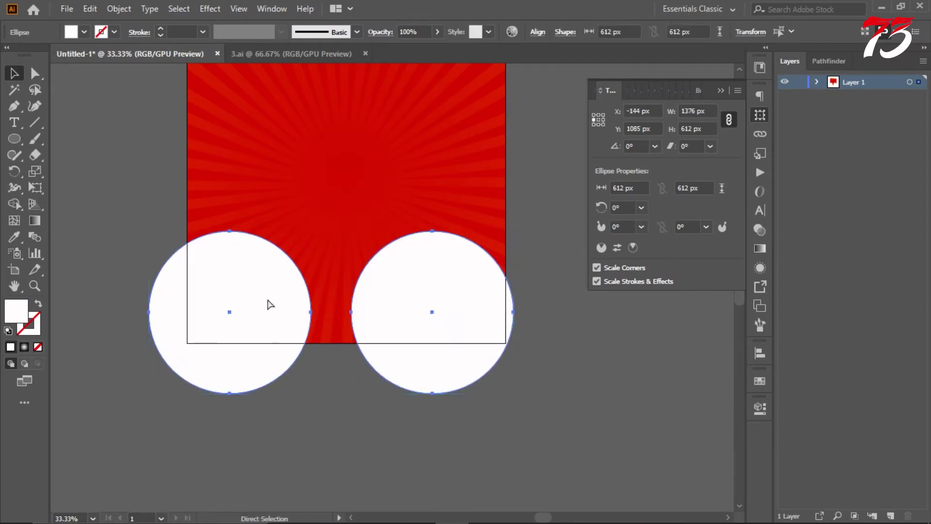
click(585, 32)
right_click(414, 321)
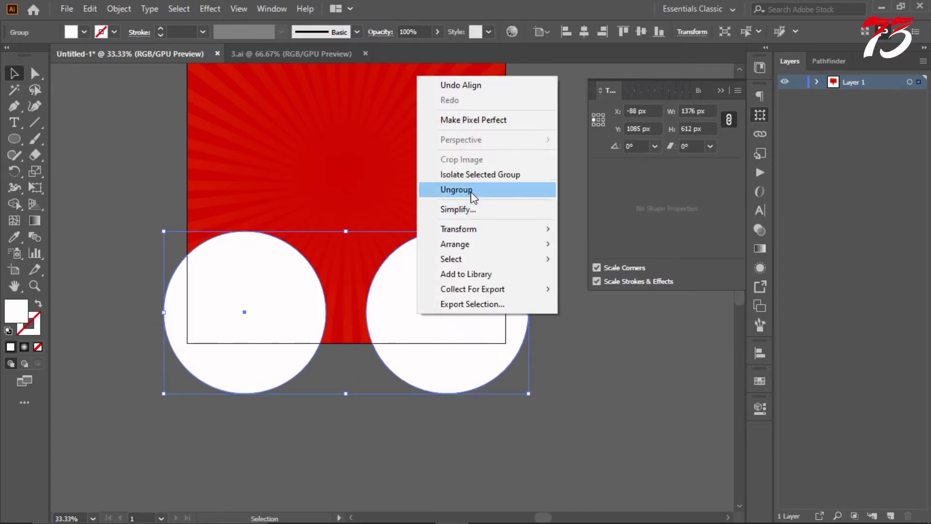
click(470, 191)
- Copy a third circle centred below, scale all three to 711.33 px, and move them down
drag(437, 337, 335, 376)
shift+click(456, 305)
shift+click(224, 290)
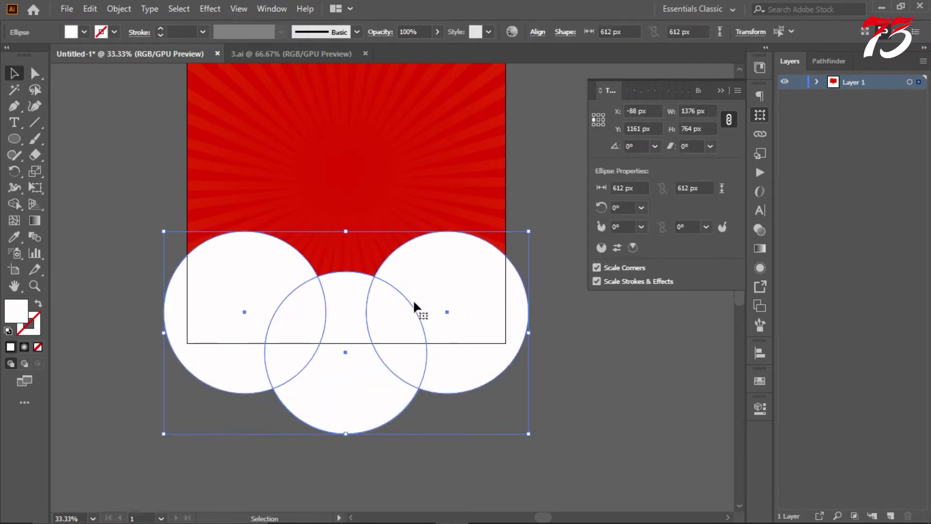
drag(536, 227, 558, 214)
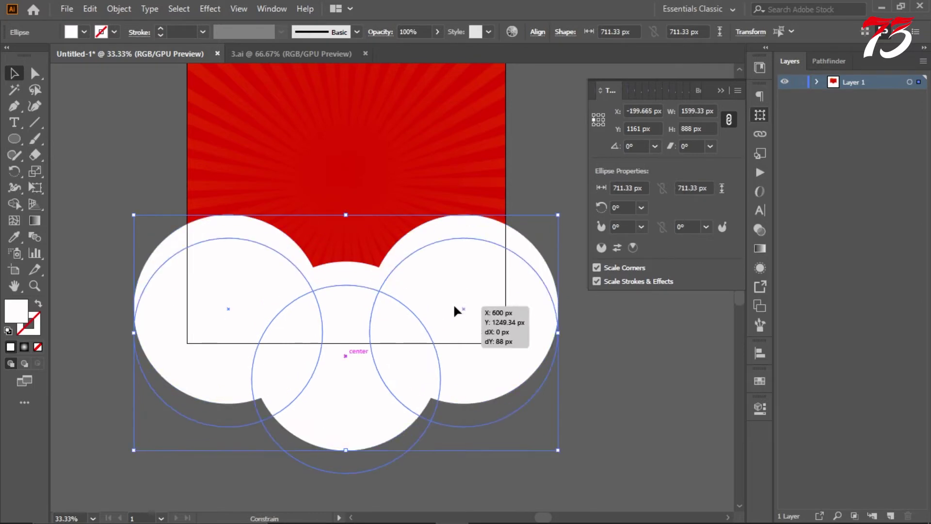
drag(453, 301, 455, 335)
click(569, 312)
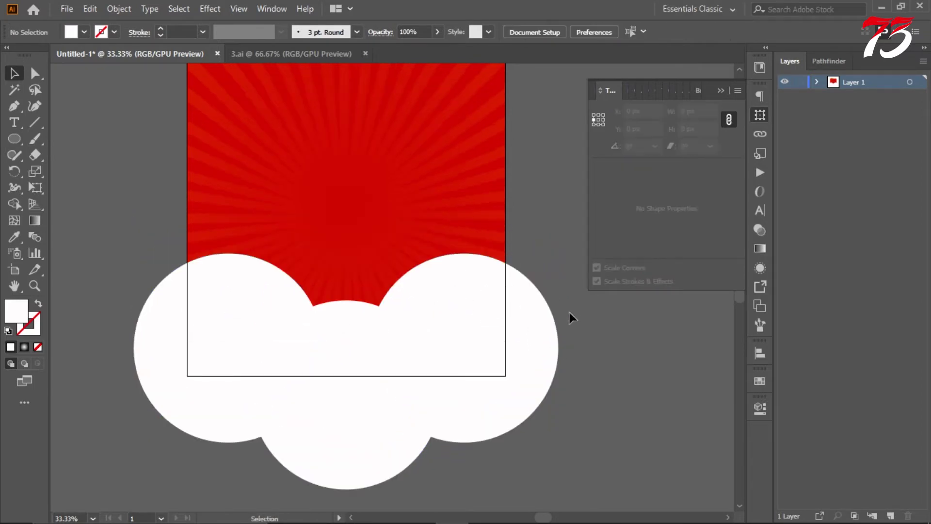
- Group the three circles into one cloud and copy the left circle up and left
click(465, 340)
shift+click(339, 347)
shift+click(219, 328)
key(ctrl+g)
click(609, 354)
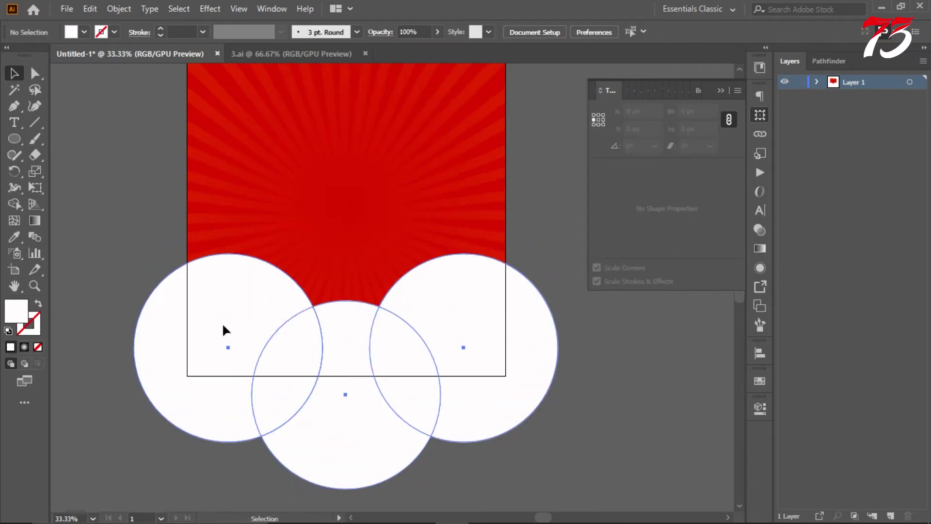
click(222, 322)
right_click(222, 322)
click(204, 308)
scroll(231, 315, up, 1)
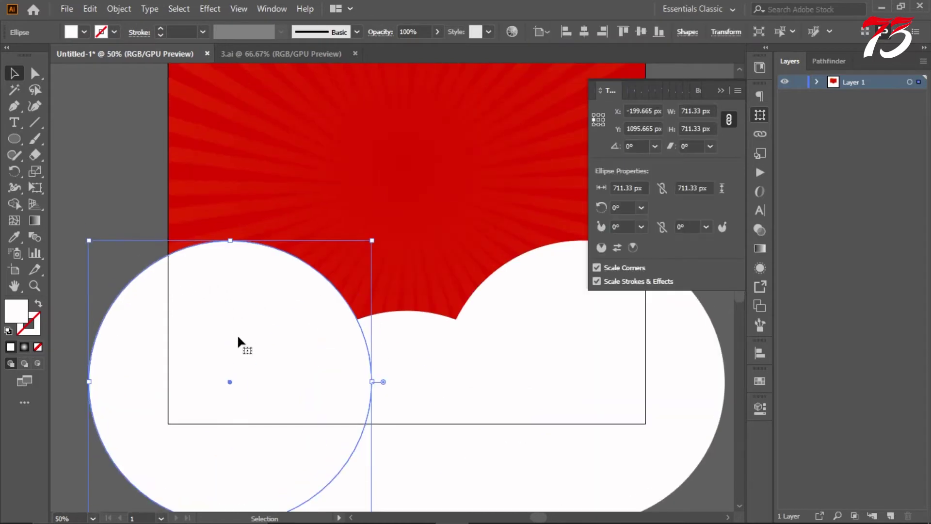
drag(237, 333, 226, 297)
- Fill the circle copy with the yellow swatch and bring the white circle in front of it
key(i)
scroll(152, 256, down, 2)
click(194, 193)
scroll(194, 193, up, 1)
key(a)
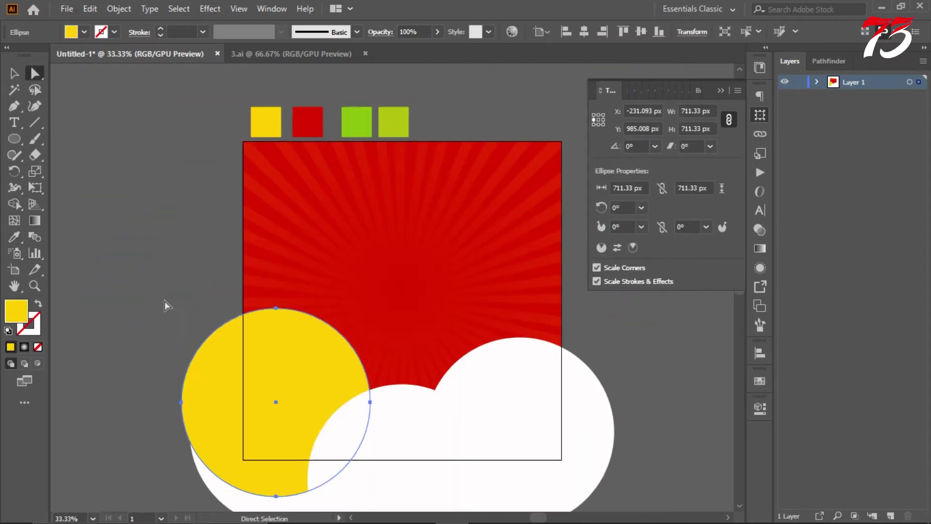
scroll(165, 301, down, 3)
right_click(264, 412)
click(432, 334)
click(141, 198)
scroll(260, 226, up, 2)
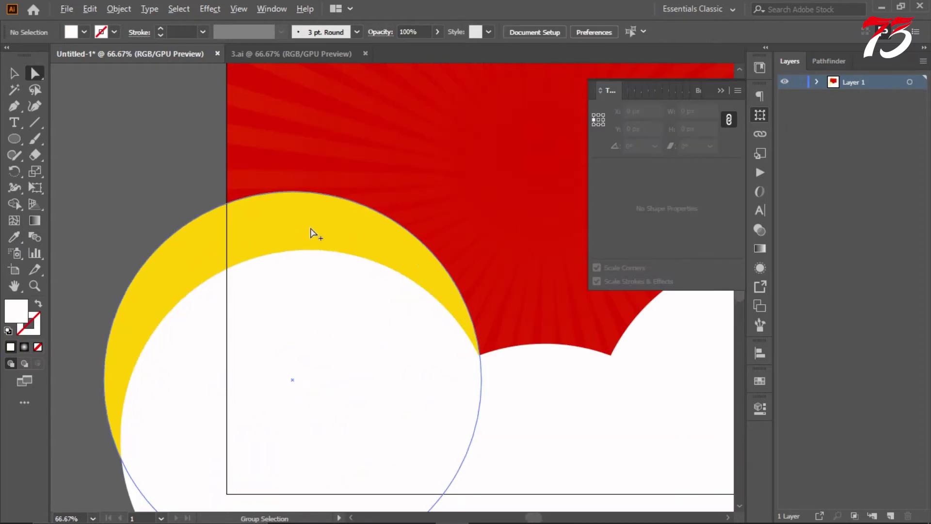
- Offset a second yellow copy down-right and trim the sliver between the yellow circles
drag(334, 231, 349, 254)
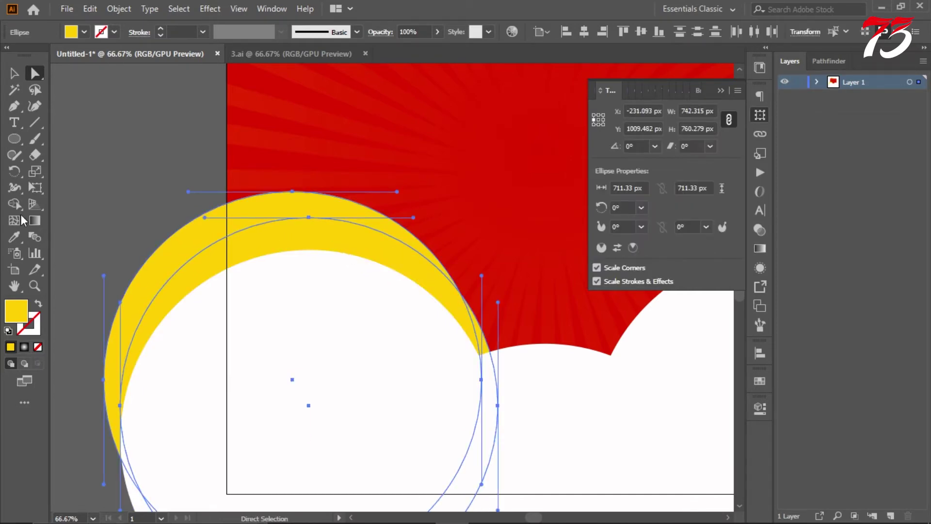
alt+click(489, 429)
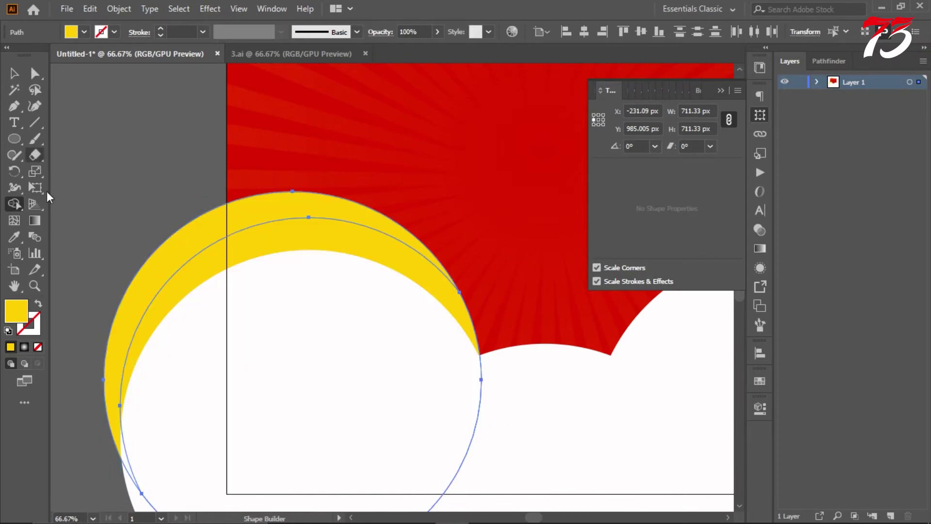
click(14, 77)
click(265, 211)
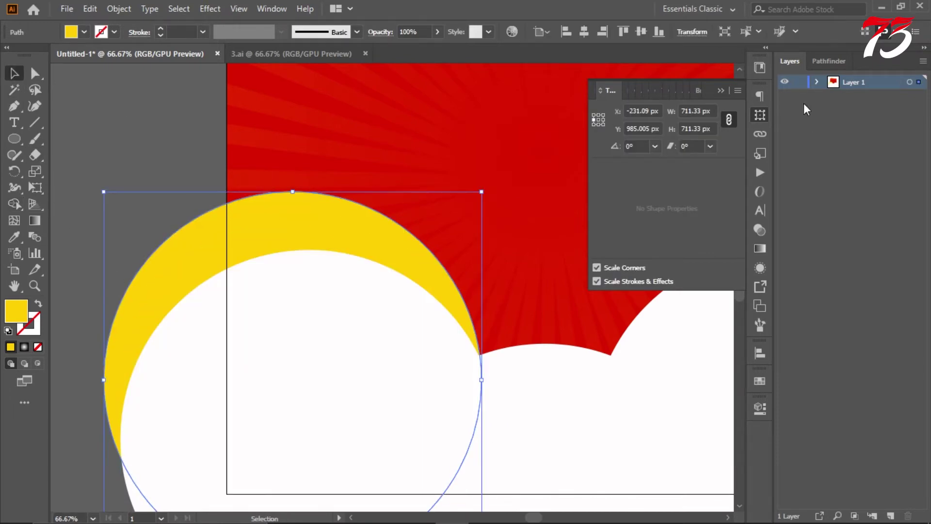
click(816, 81)
double_click(18, 304)
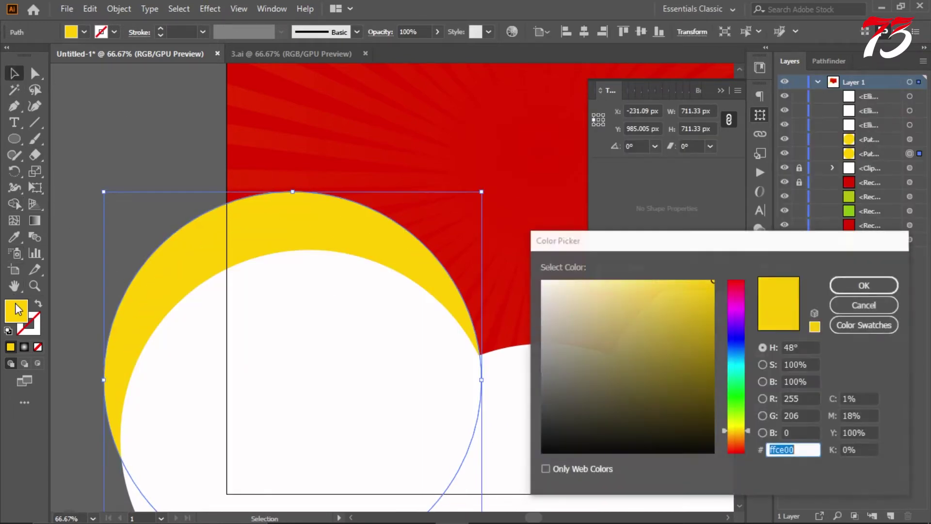
click(848, 284)
- Give the other yellow shape the deeper #ffbc00 fill
click(910, 139)
double_click(16, 313)
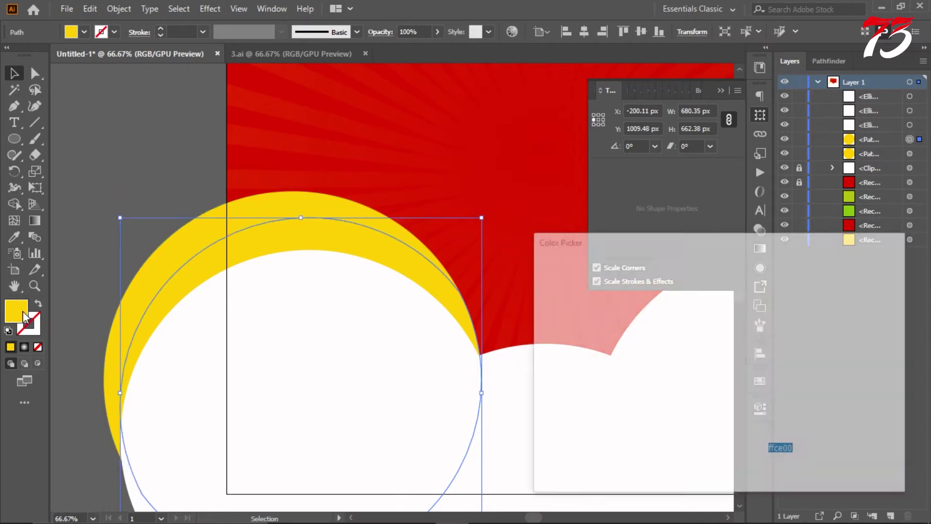
double_click(804, 348)
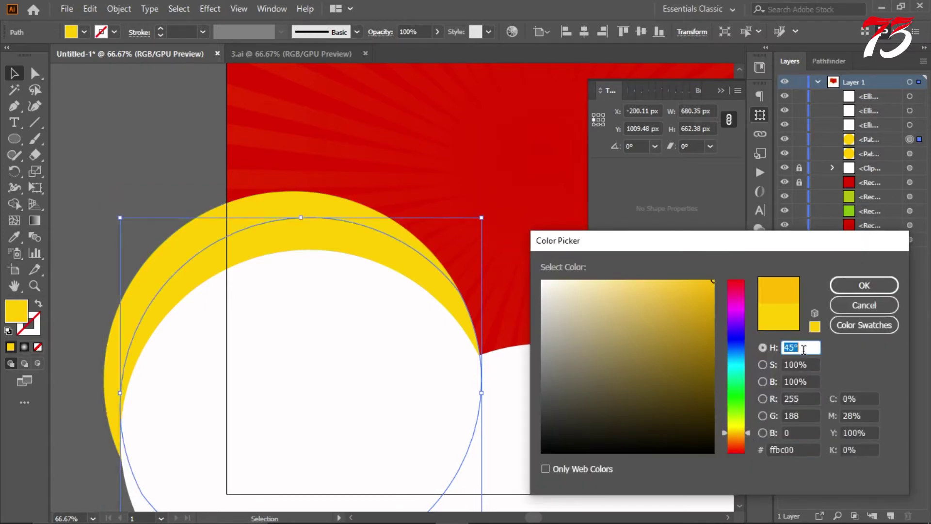
click(863, 286)
click(147, 144)
scroll(104, 154, down, 3)
scroll(145, 194, up, 4)
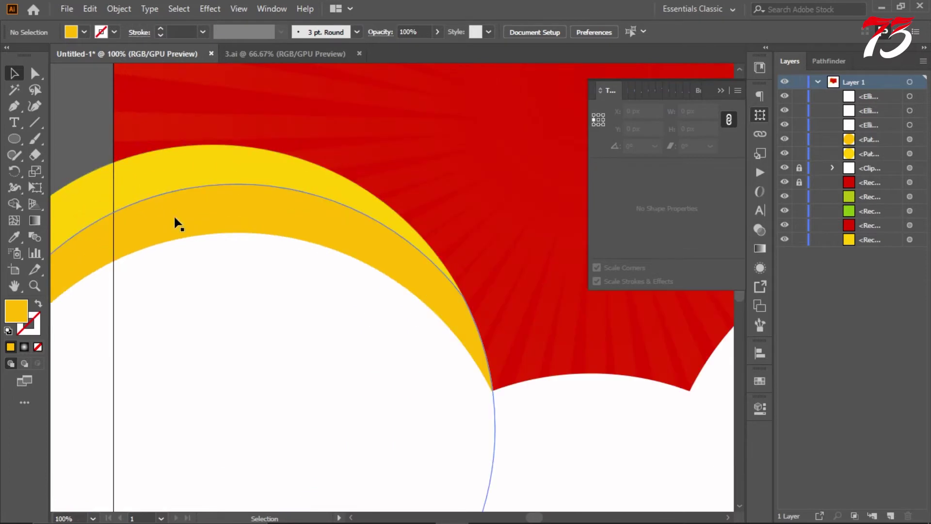
scroll(276, 171, down, 2)
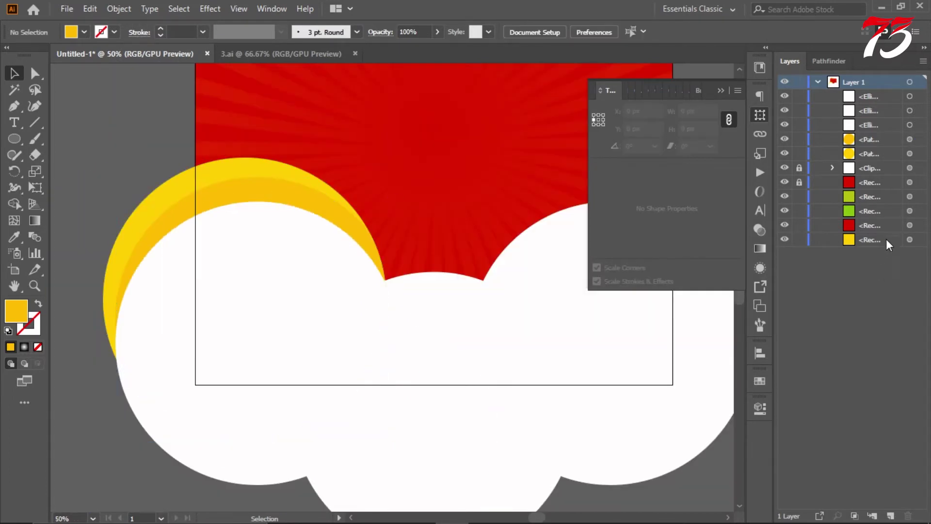
click(909, 239)
scroll(320, 236, down, 3)
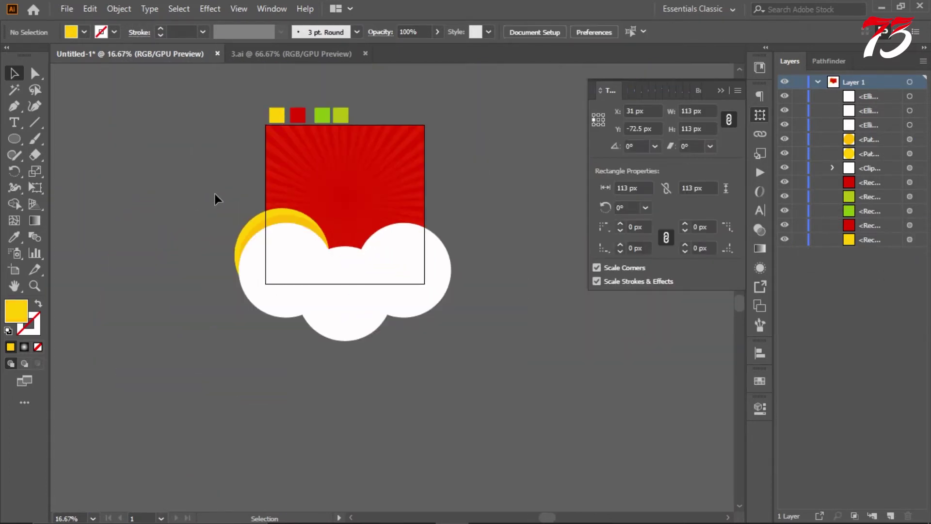
click(214, 194)
- Trim away the circle parts left of and below the square with Shape Builder
key(ctrl+a)
key(ctrl+plus)
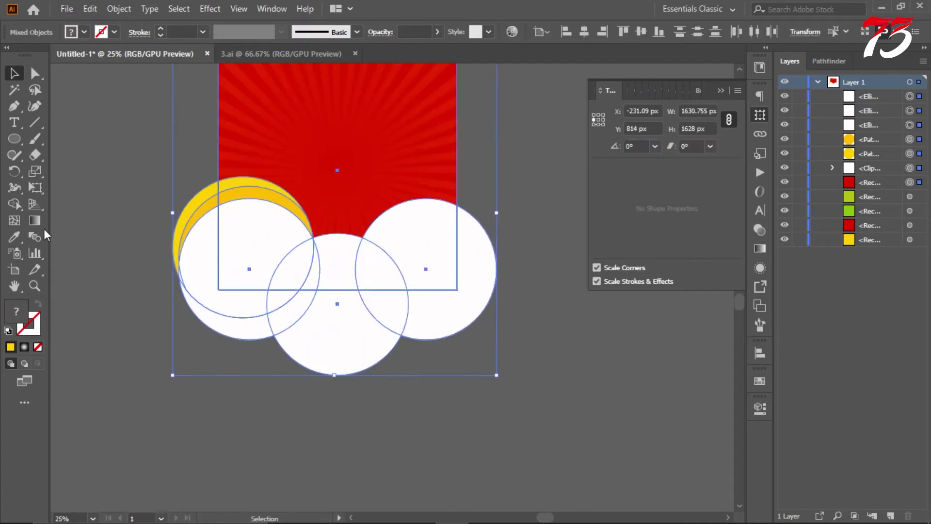
drag(172, 295, 171, 283)
drag(456, 324, 208, 308)
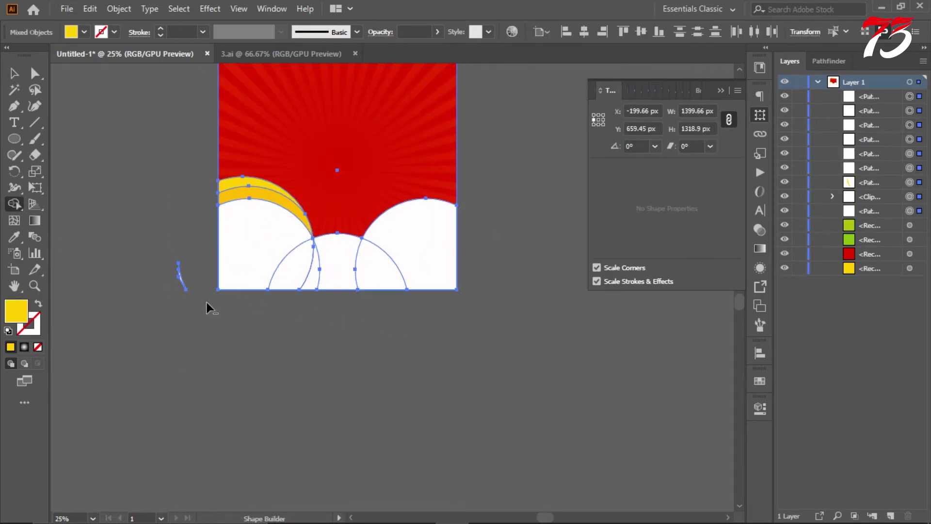
click(14, 75)
- Group the yellow crescent pieces and make a horizontally mirrored copy of the arch
scroll(218, 182, up, 1)
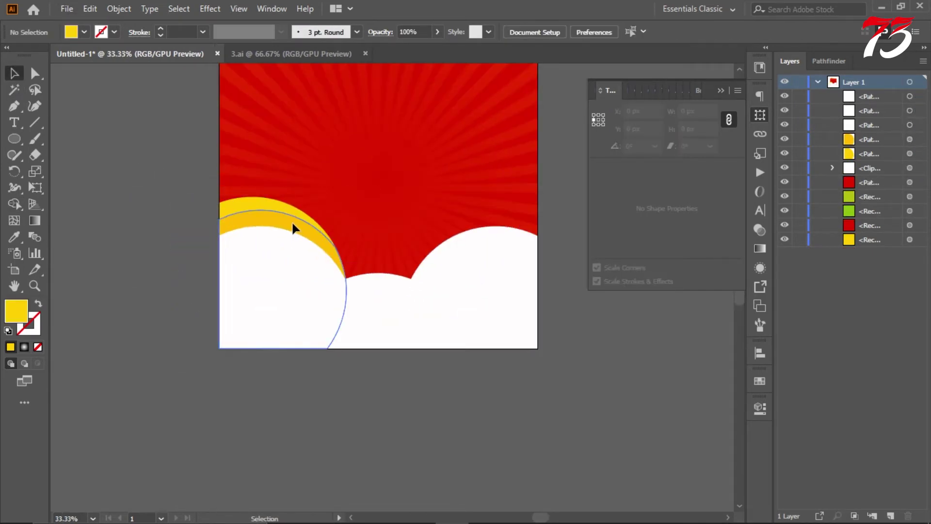
scroll(270, 202, up, 2)
click(270, 202)
key(ctrl+g)
scroll(233, 223, down, 2)
right_click(228, 235)
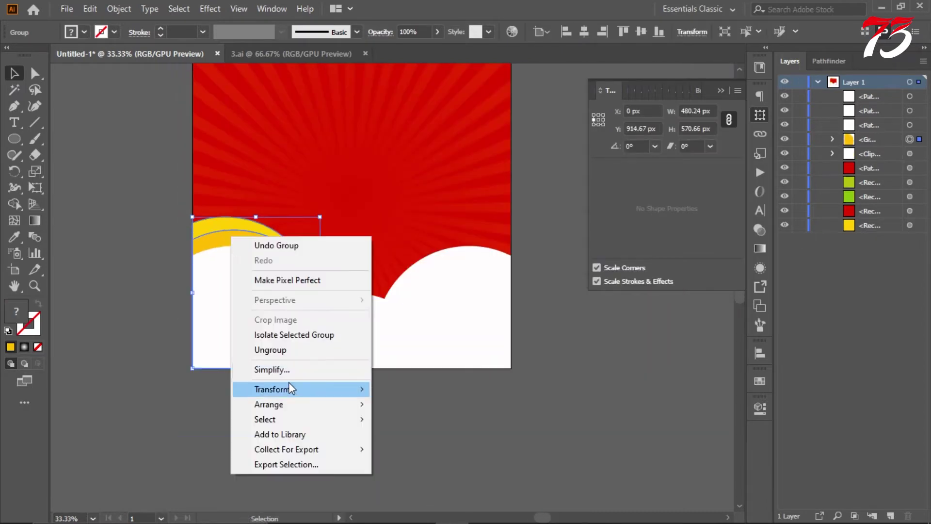
click(431, 381)
click(630, 405)
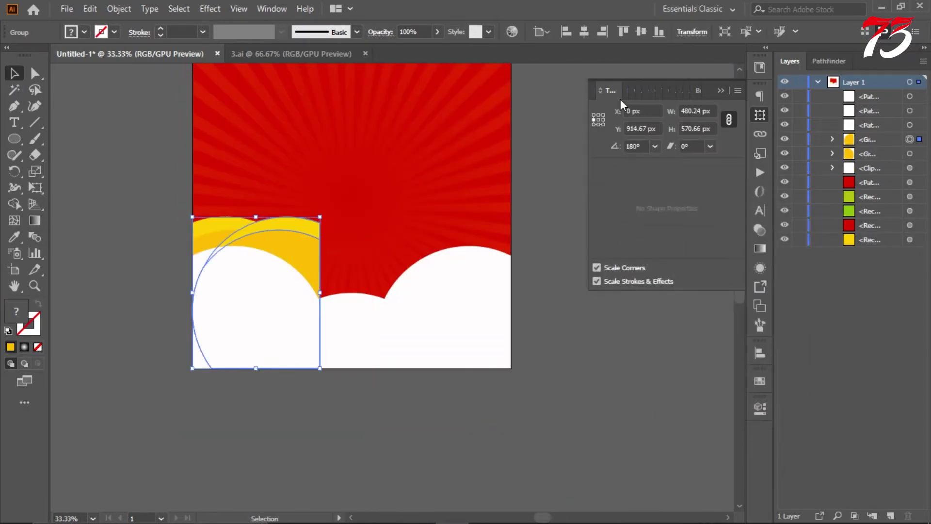
- Align the mirrored copy to the artboard's right edge and ungroup both arch groups
click(602, 31)
click(554, 289)
scroll(545, 295, up, 1)
scroll(486, 275, down, 1)
scroll(507, 245, up, 1)
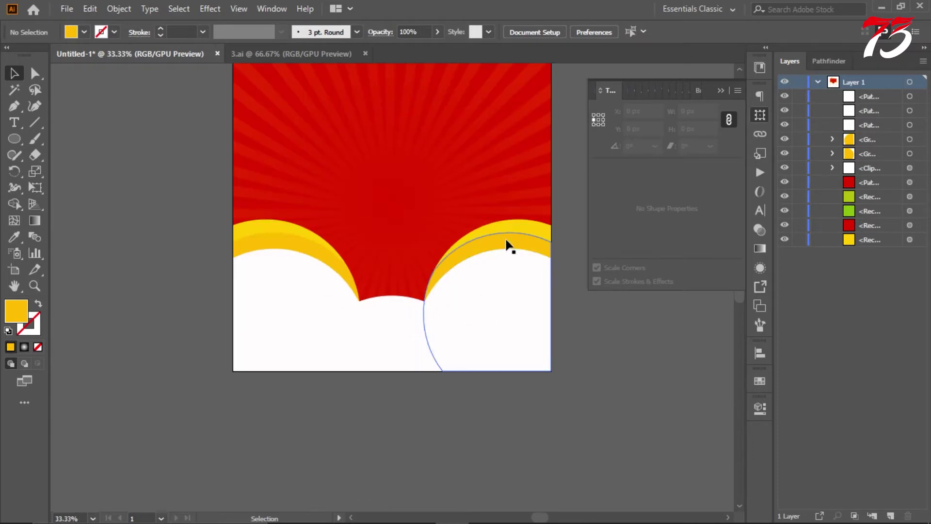
right_click(494, 243)
click(530, 359)
click(266, 234)
right_click(267, 234)
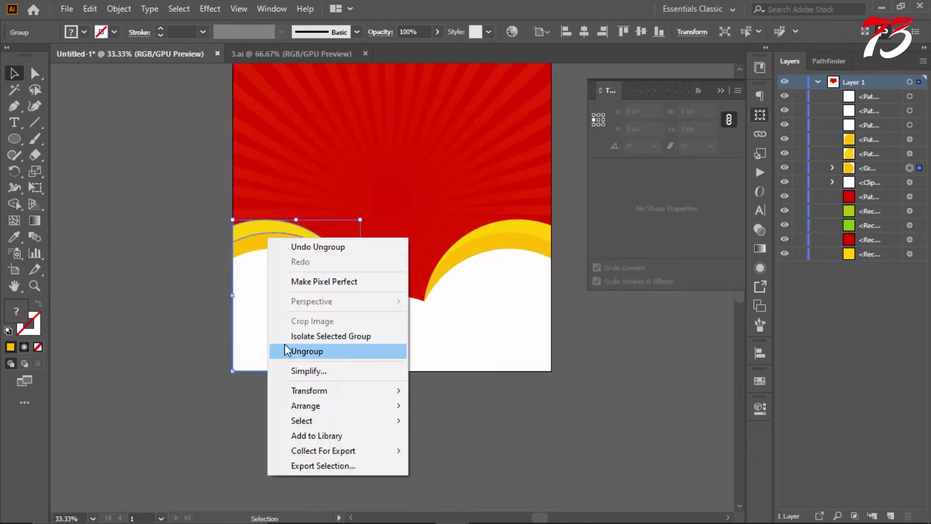
click(291, 349)
key(ctrl+shift+a)
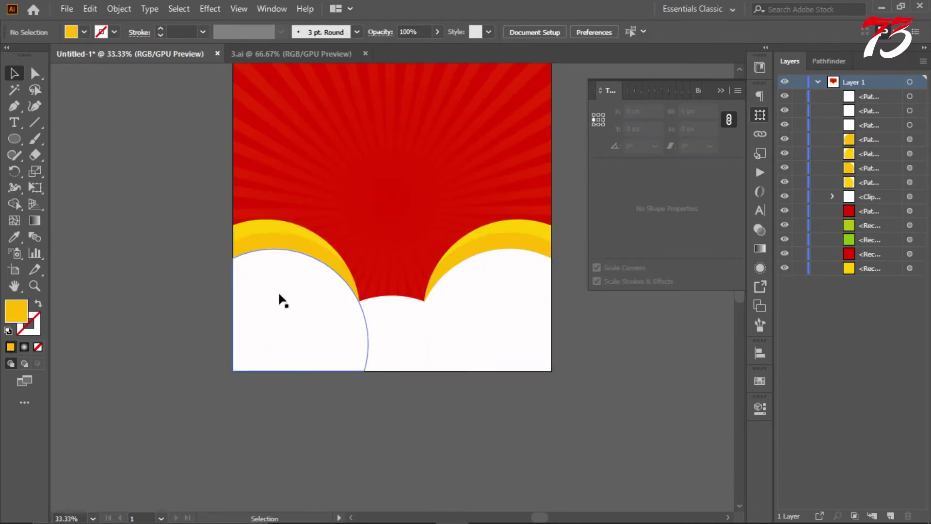
- Unite the two white circles in Pathfinder into one compound path
click(324, 262)
key(ctrl+8)
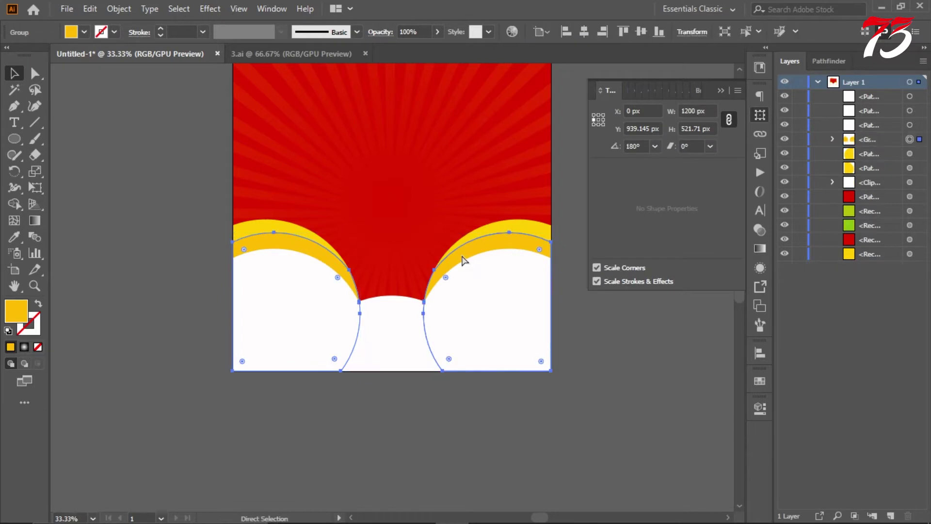
click(818, 66)
click(786, 97)
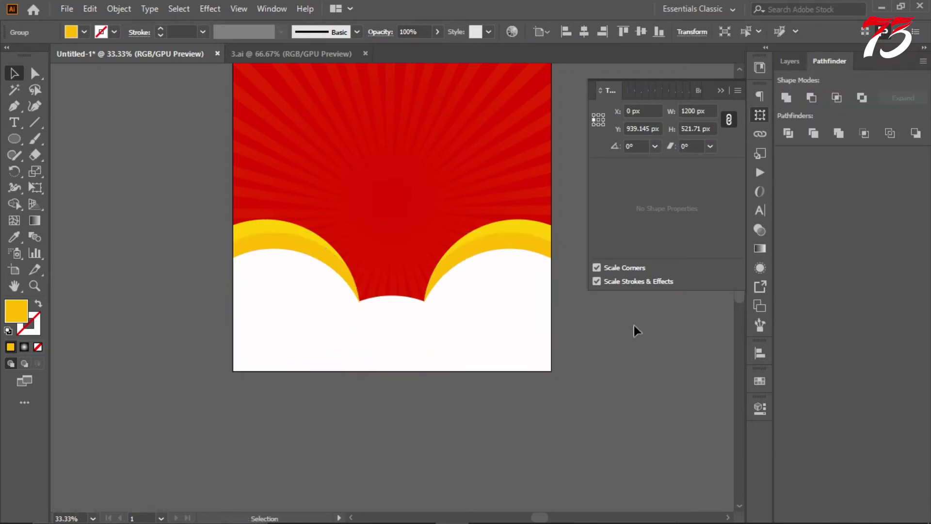
key(ctrl+8)
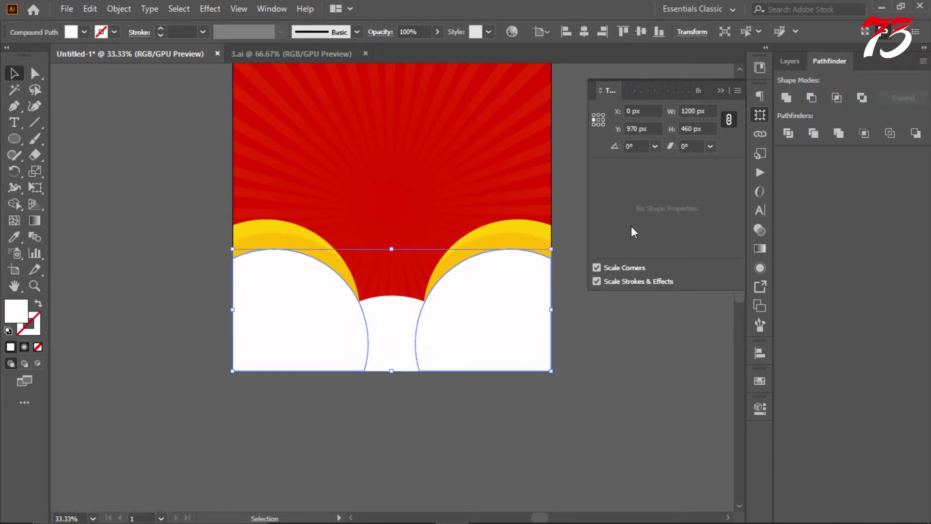
click(119, 9)
click(375, 380)
- Offset the white shape's path by 13 px
click(774, 315)
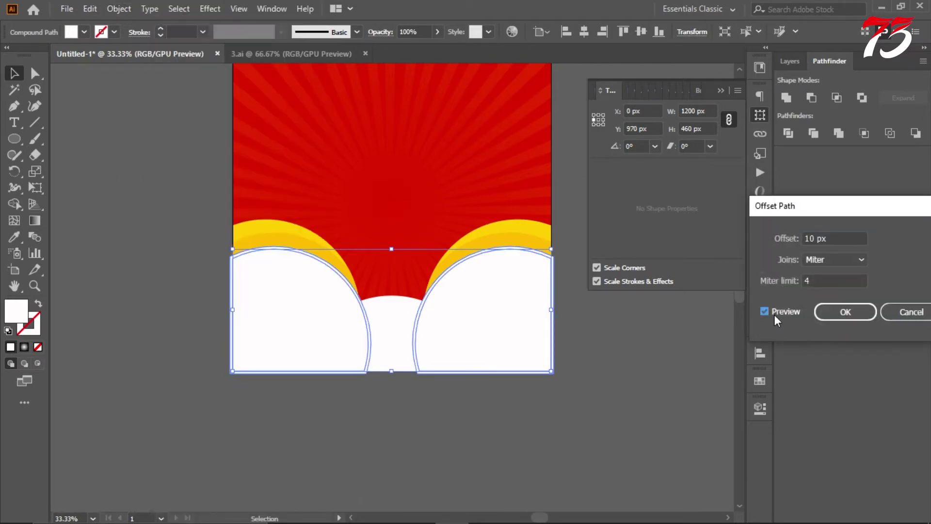
click(816, 238)
key(Up)
key(Up)
key(Up)
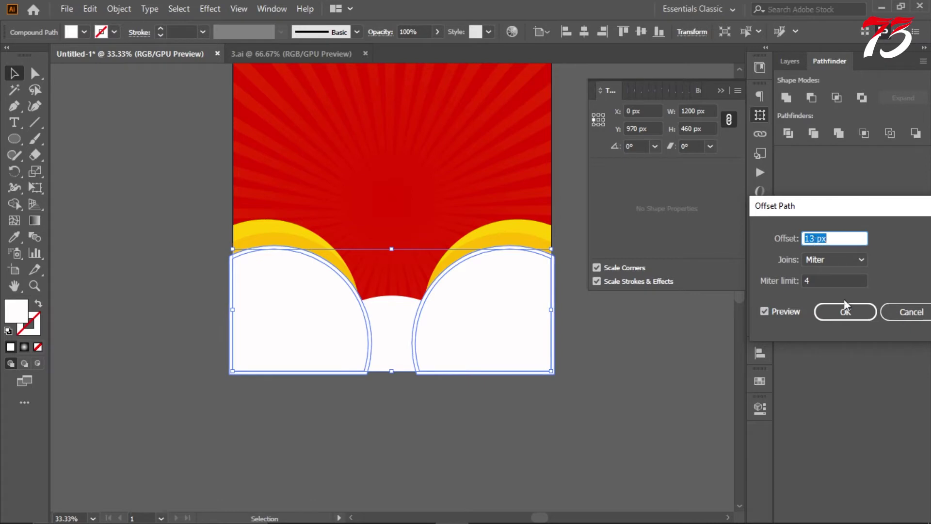
click(845, 310)
key(ctrl+plus)
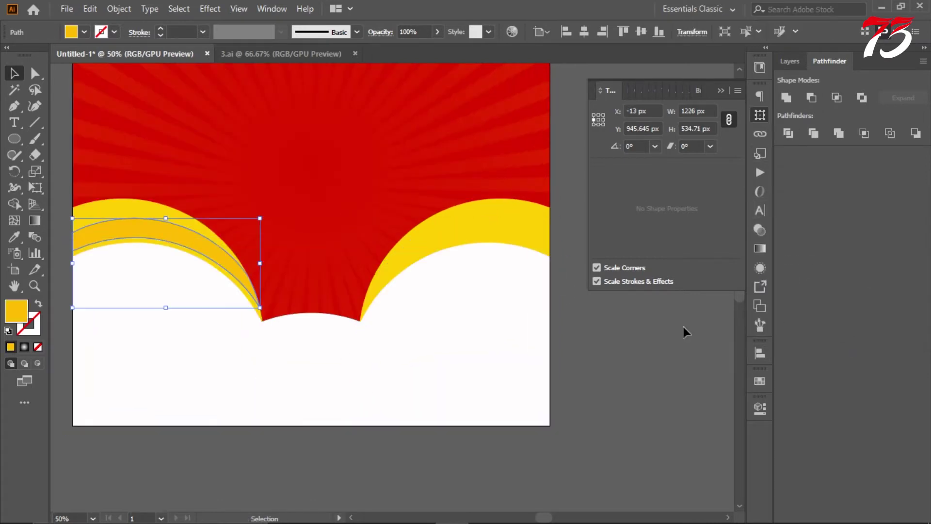
- Move the white compound shape down about 175 px
key(ctrl+a)
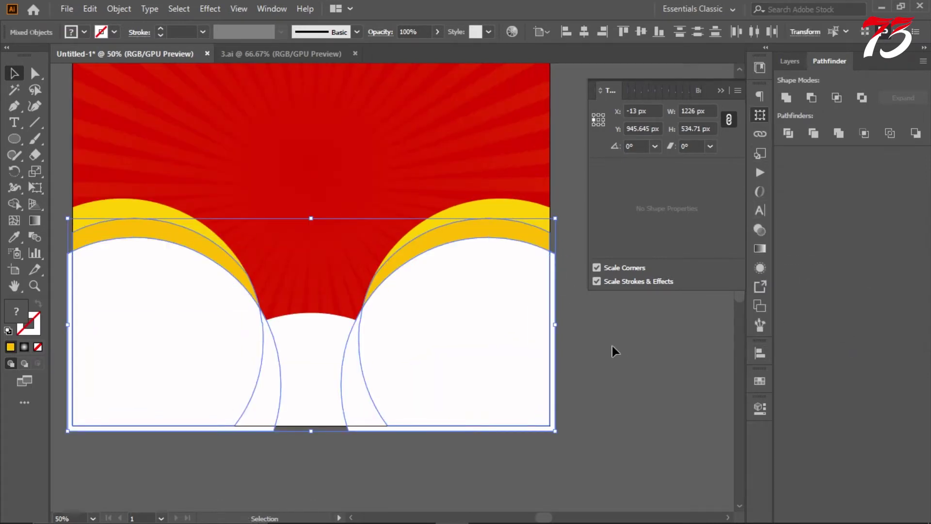
click(600, 335)
click(507, 237)
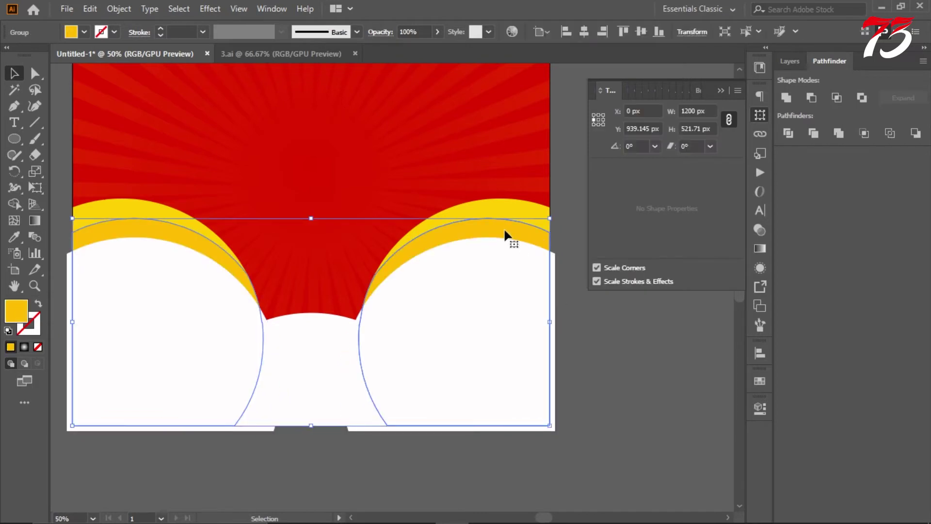
click(597, 347)
drag(208, 331, 207, 415)
- Divide the yellow arcs against the white shape, ungroup, and move the white pieces down
click(201, 290)
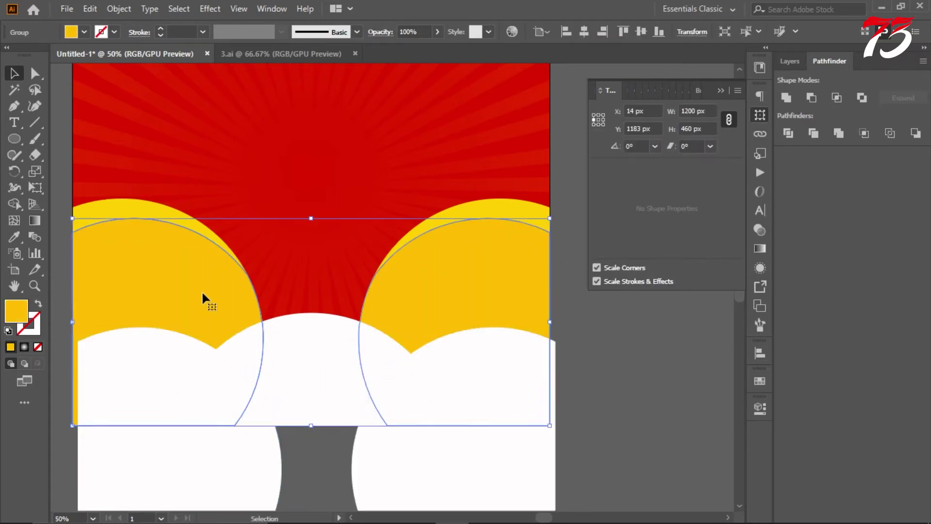
shift+click(479, 204)
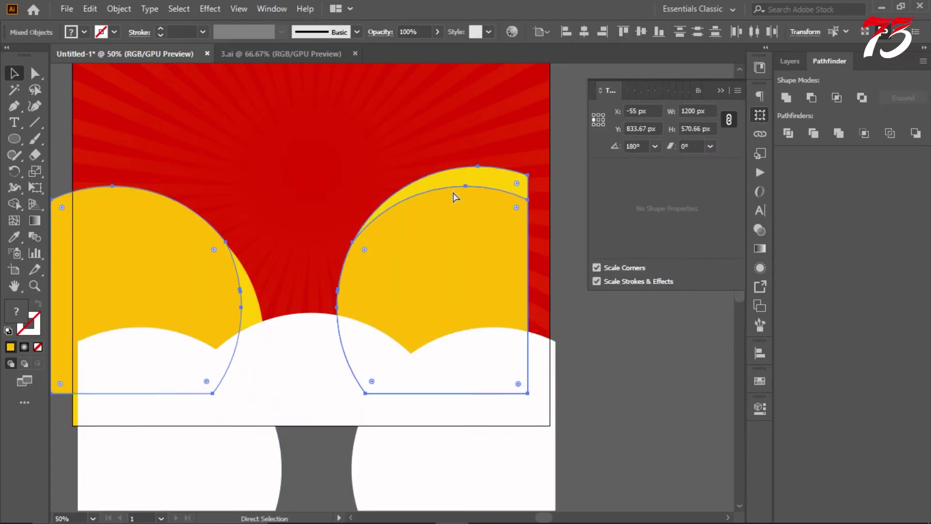
click(791, 138)
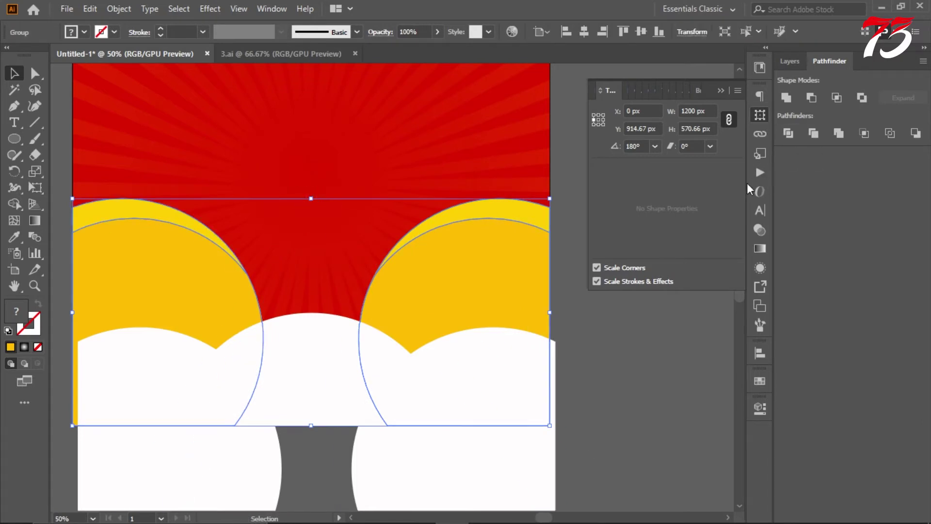
key(ctrl+minus)
right_click(476, 259)
click(536, 374)
click(475, 337)
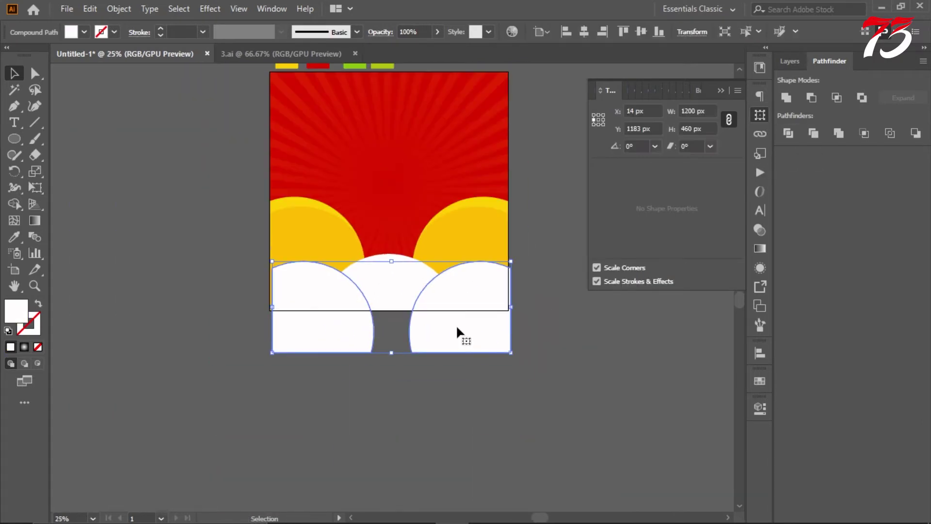
drag(456, 330, 456, 456)
drag(410, 312, 405, 364)
- Select both yellow circles via the Layers panel, undoing an accidental move
click(485, 218)
click(789, 61)
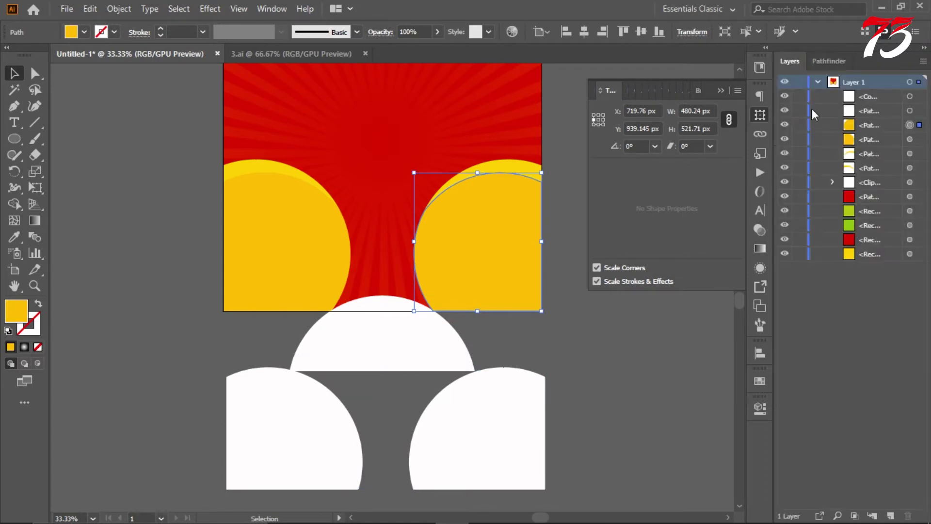
click(910, 139)
shift+click(519, 248)
drag(519, 249, 489, 319)
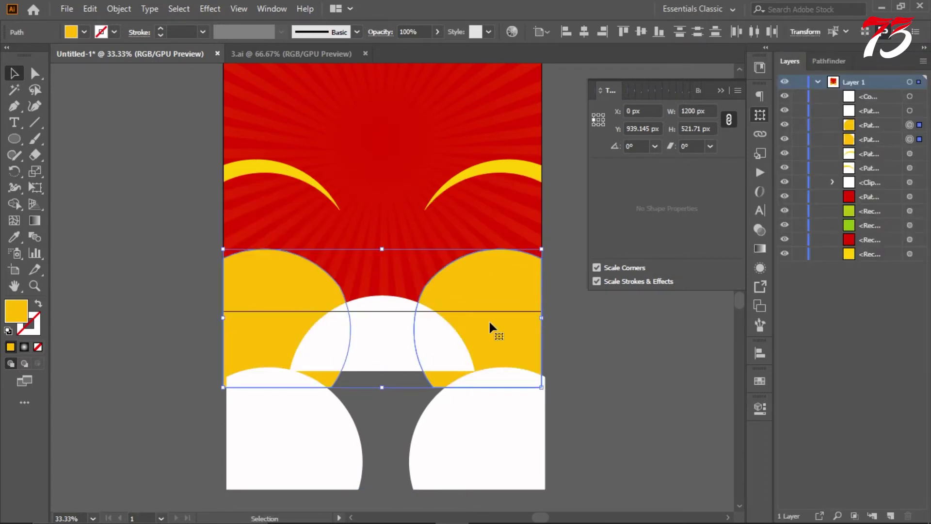
key(ctrl+z)
click(485, 243)
shift+click(270, 276)
- Unite the lower white pieces into one shape and align it to the artboard bottom
click(828, 61)
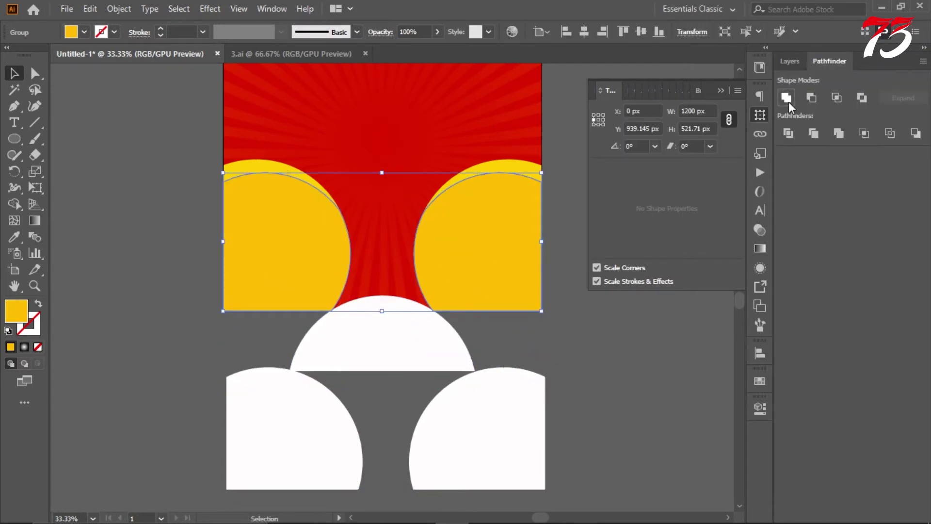
scroll(388, 194, down, 3)
click(284, 371)
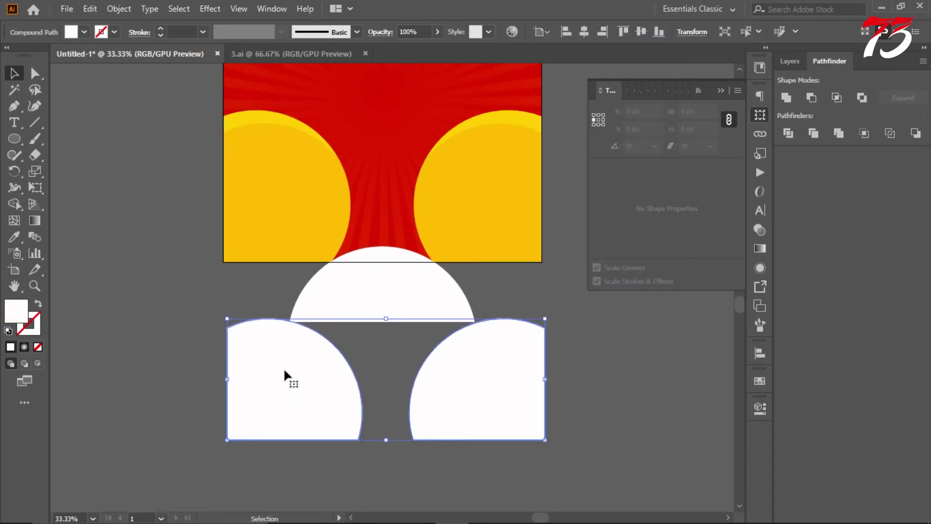
click(787, 97)
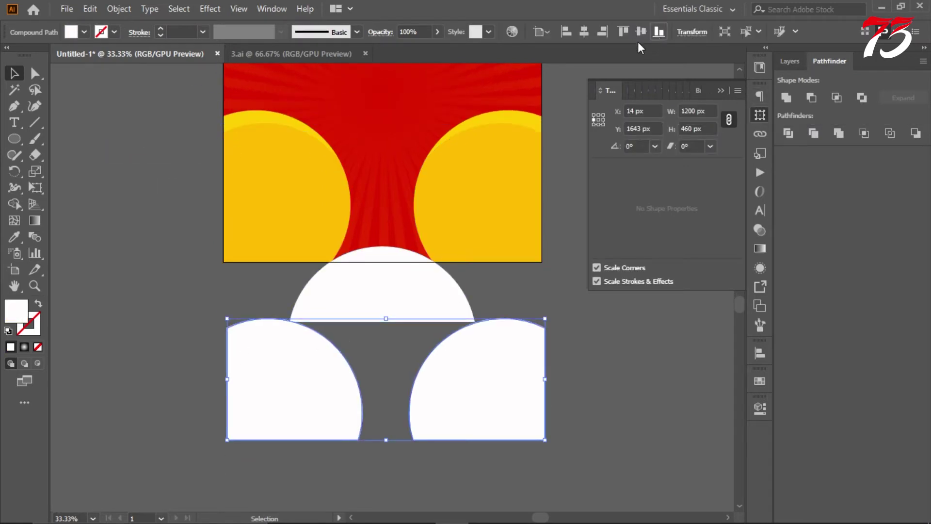
click(658, 32)
scroll(440, 197, up, 2)
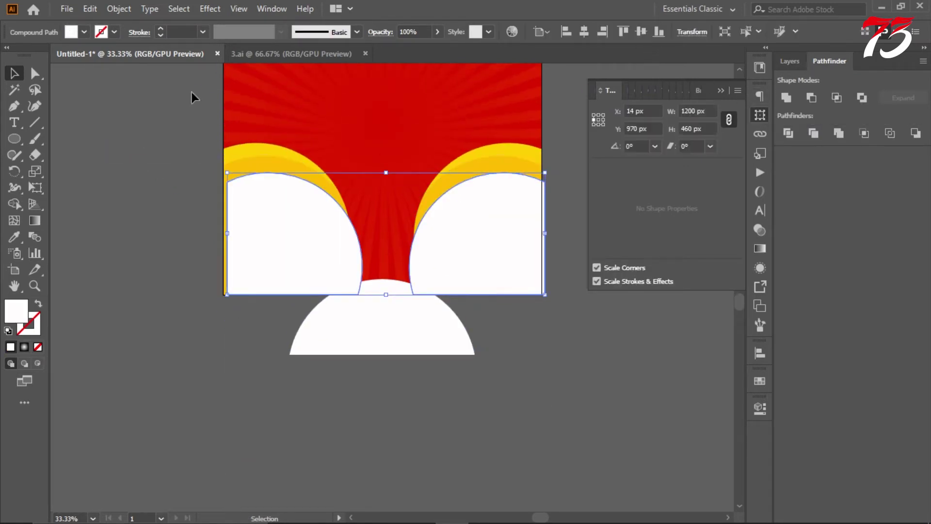
click(119, 9)
- Offset the shape by 13 px and subtract the front shape from the one behind
click(441, 383)
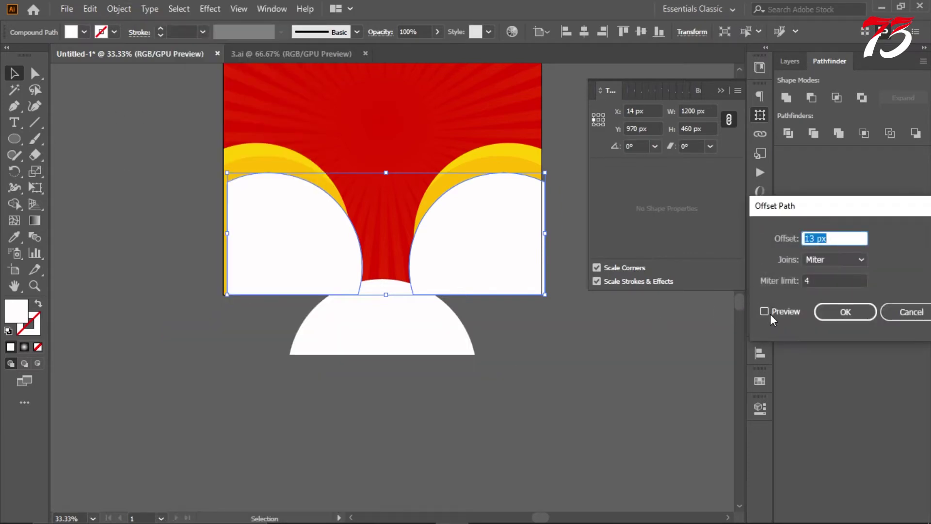
click(765, 311)
click(845, 312)
scroll(461, 176, up, 1)
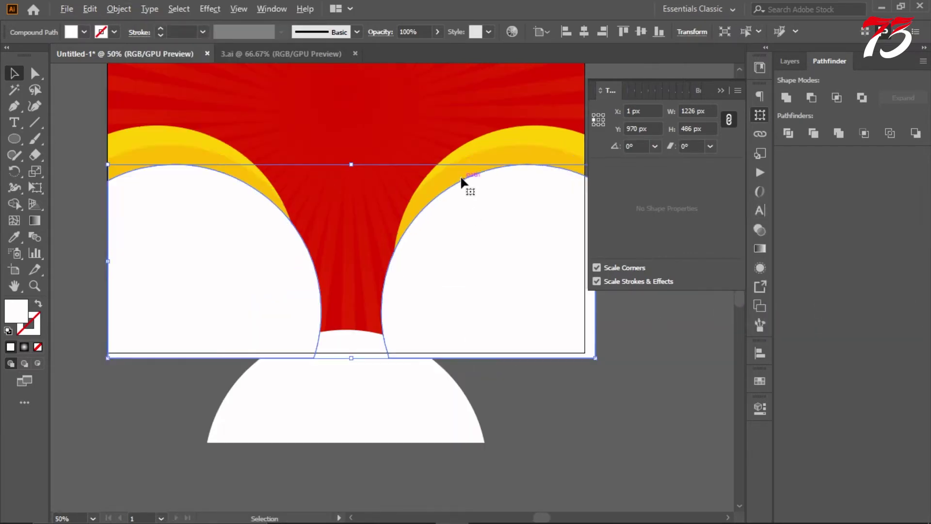
click(810, 98)
- Align the centre white semicircle to the bottom edge of the artboard
click(615, 351)
scroll(414, 268, down, 1)
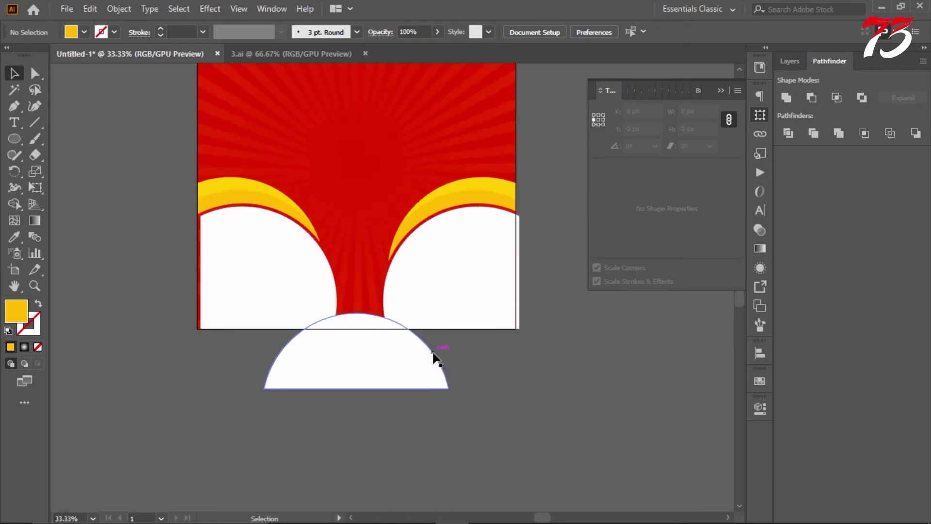
click(435, 357)
click(658, 28)
click(539, 350)
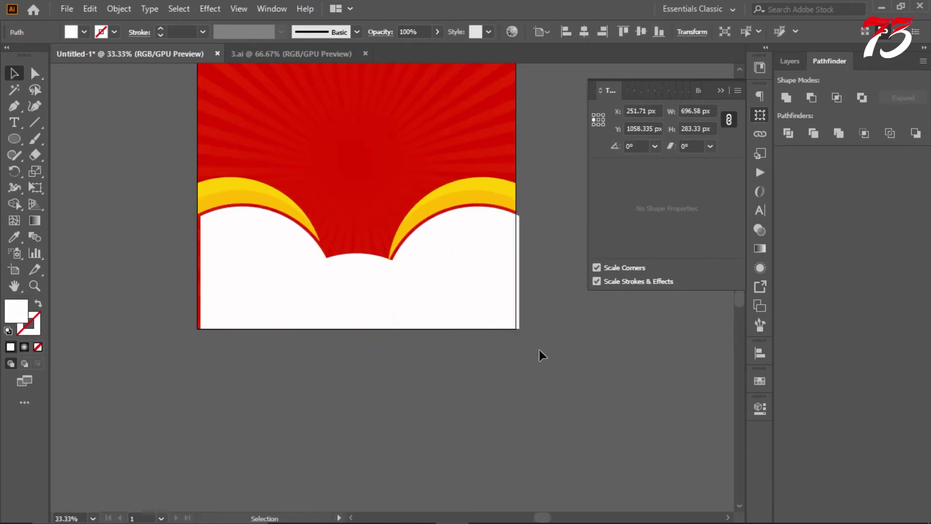
- Move the joined white circles shape down and to the left, keeping it selected
click(238, 256)
key(a)
key(ctrl+z)
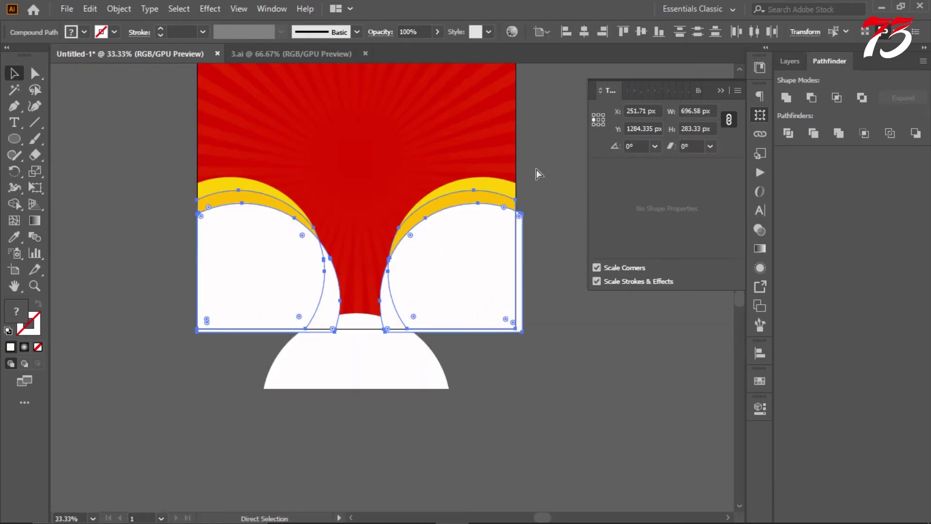
click(541, 168)
click(446, 299)
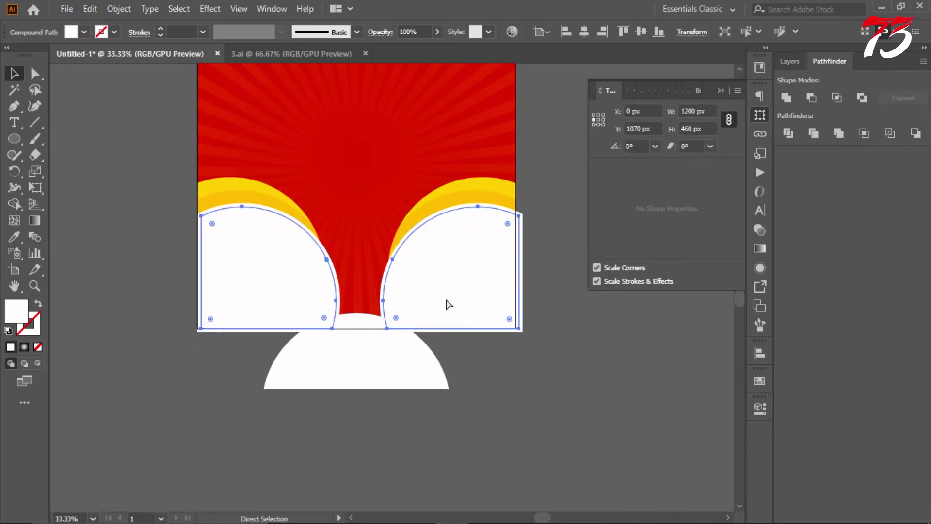
key(v)
click(543, 176)
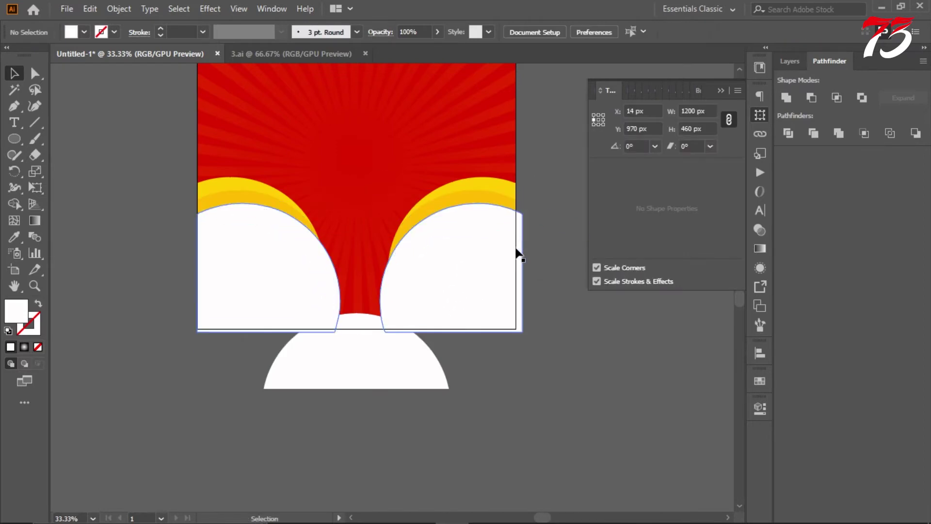
click(494, 257)
mouse_move(441, 285)
mouse_down()
mouse_move(396, 347)
mouse_move(441, 286)
mouse_up()
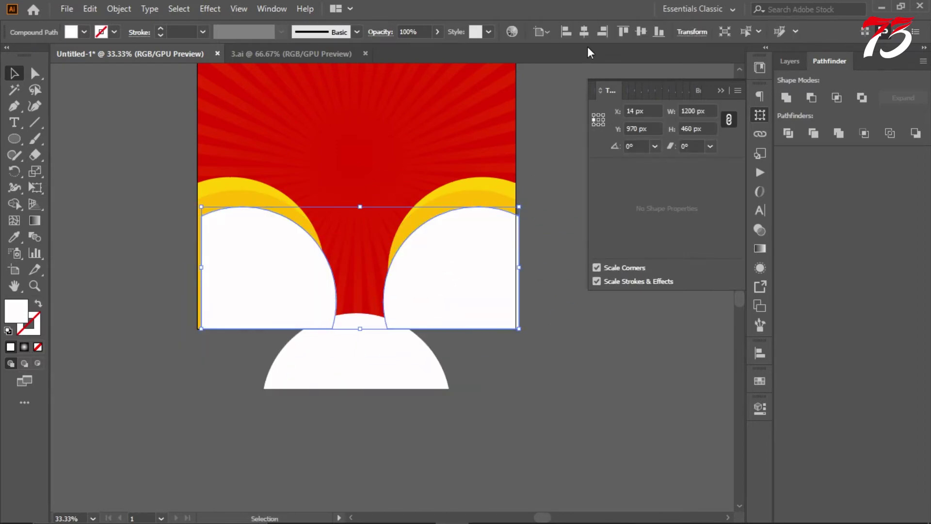
click(538, 218)
click(429, 299)
- Add a 13 px offset outline around the white circles and send it behind them
click(118, 9)
mouse_move(168, 333)
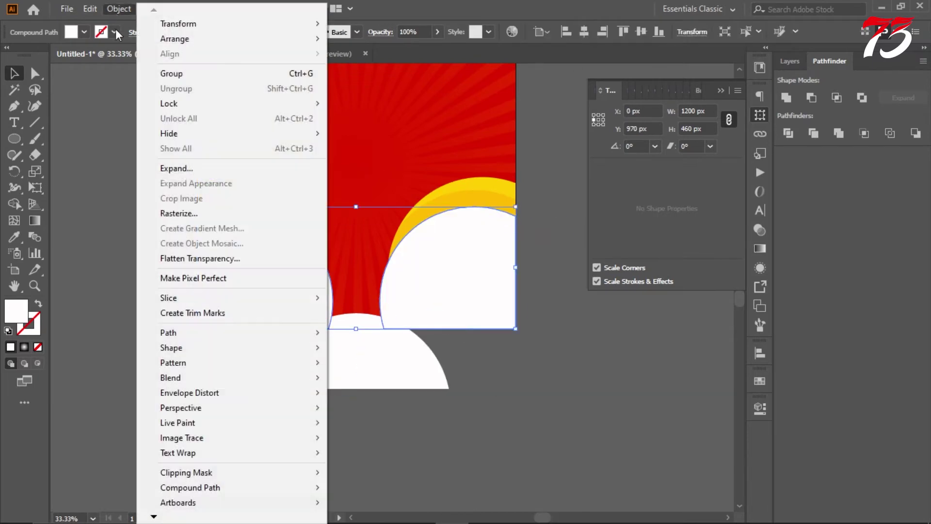
click(383, 381)
click(765, 311)
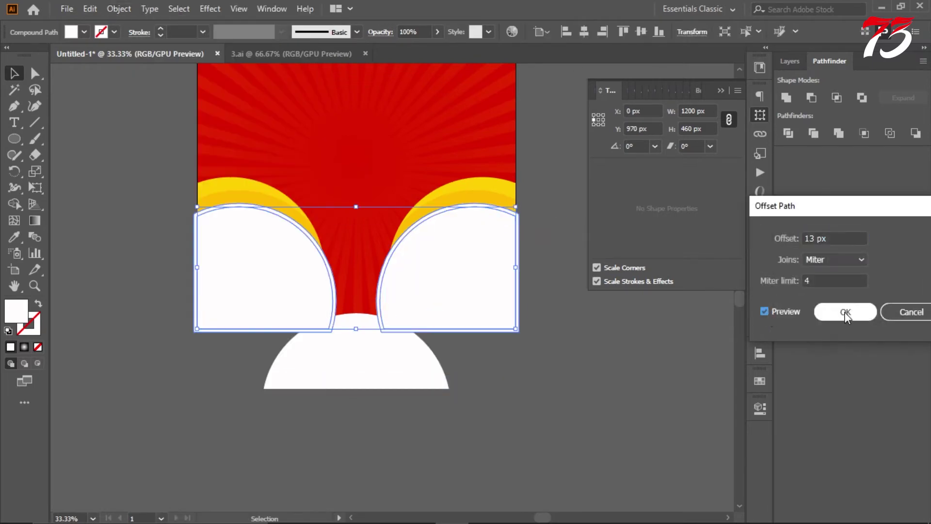
click(845, 312)
scroll(462, 200, up, 1)
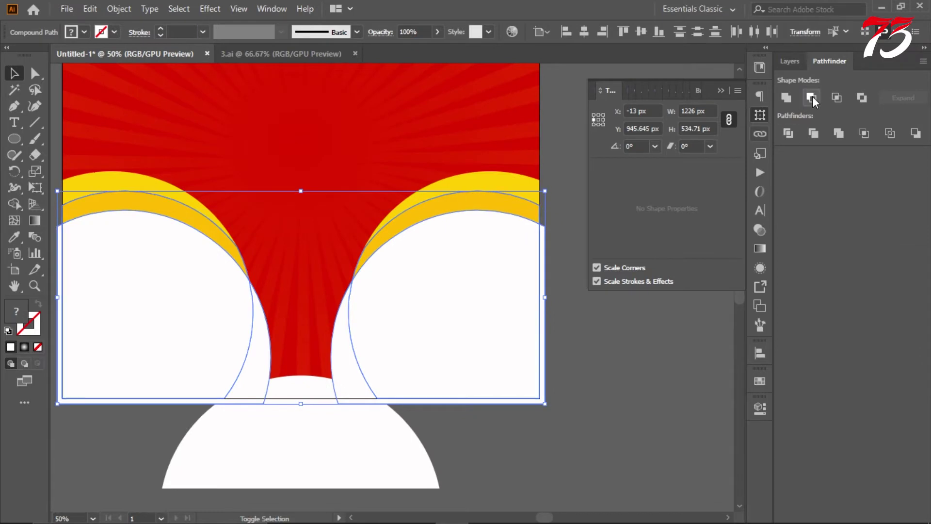
key(ctrl+[)
scroll(420, 189, down, 1)
click(361, 310)
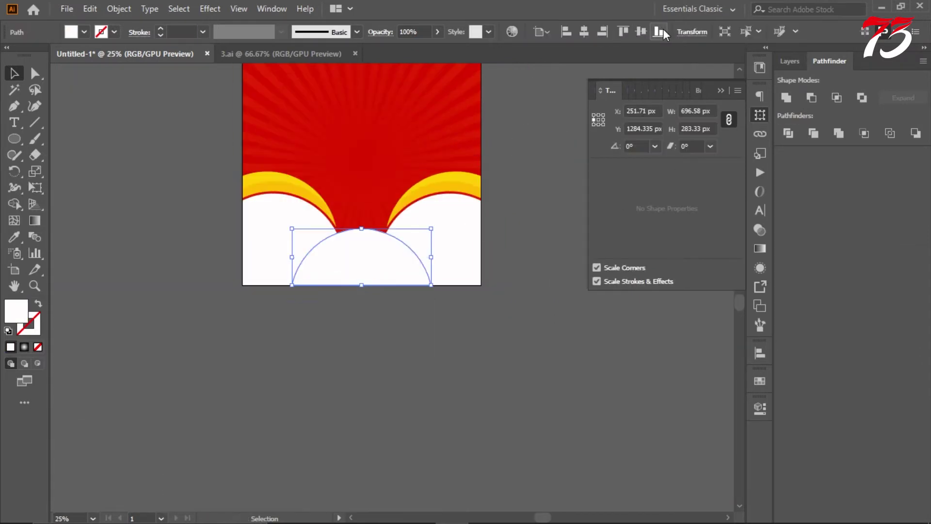
- Draw a 470 px circle at the sunburst centre and swap it into a white ring
scroll(515, 191, down, 1)
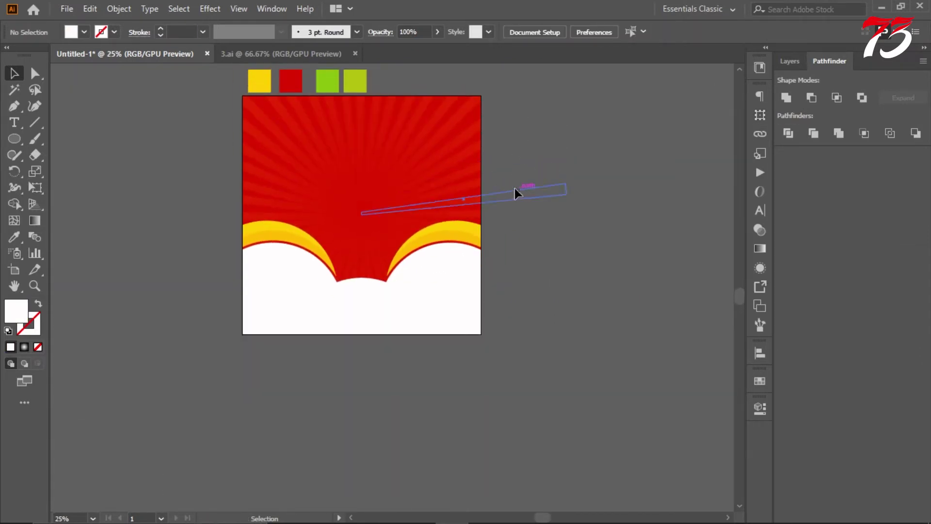
scroll(340, 175, up, 3)
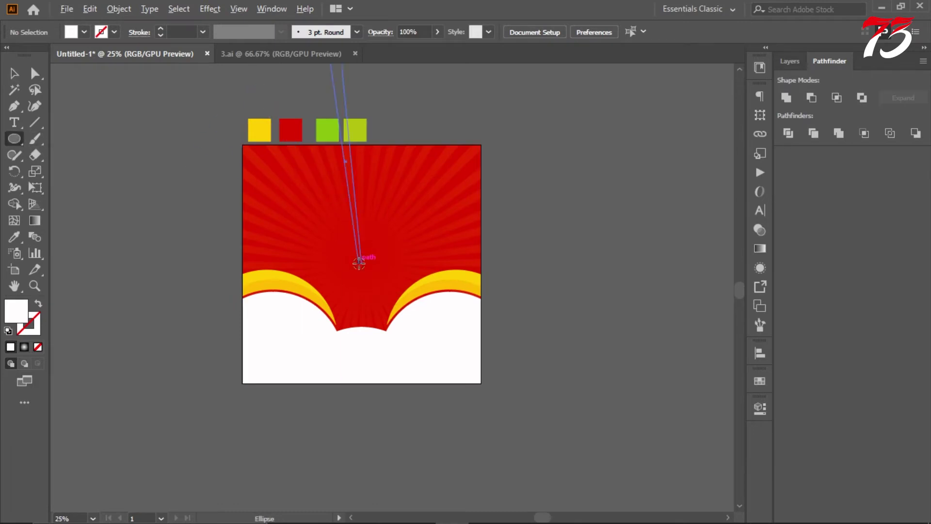
drag(382, 297, 392, 311)
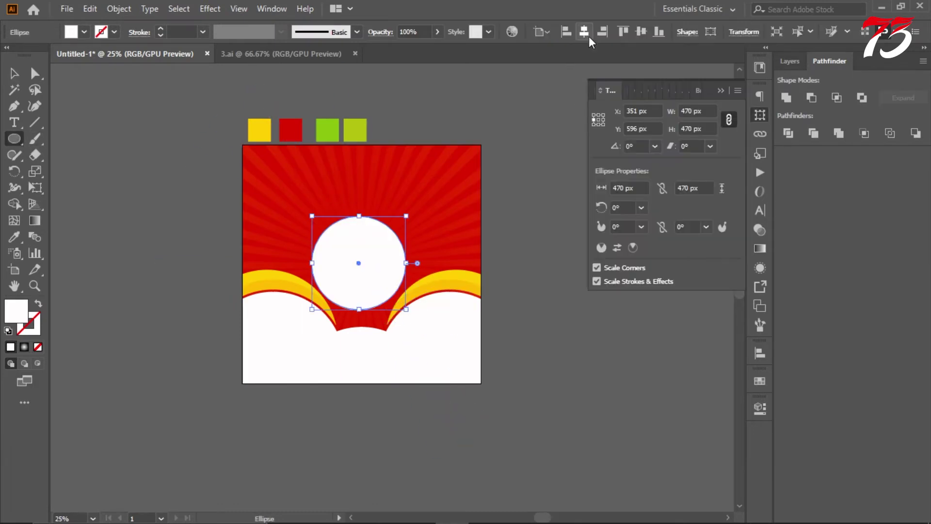
key(v)
scroll(360, 246, up, 1)
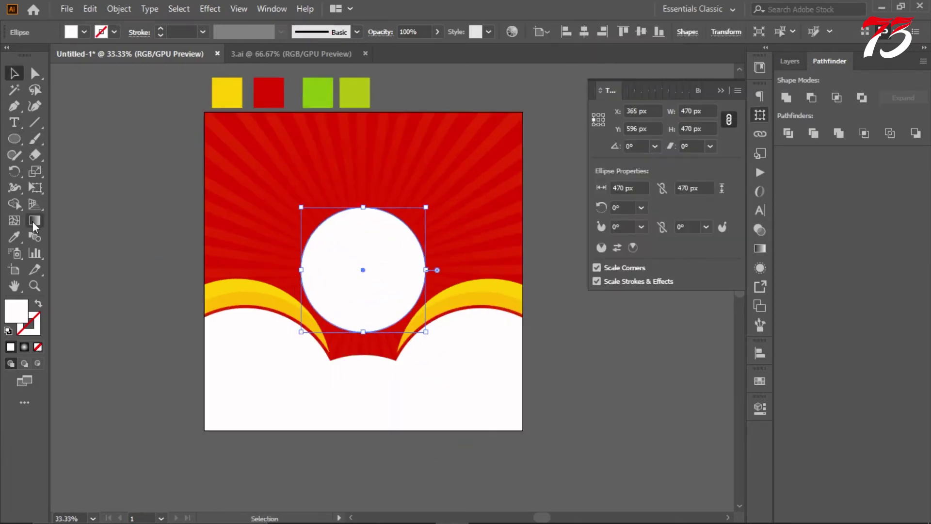
click(38, 304)
click(115, 202)
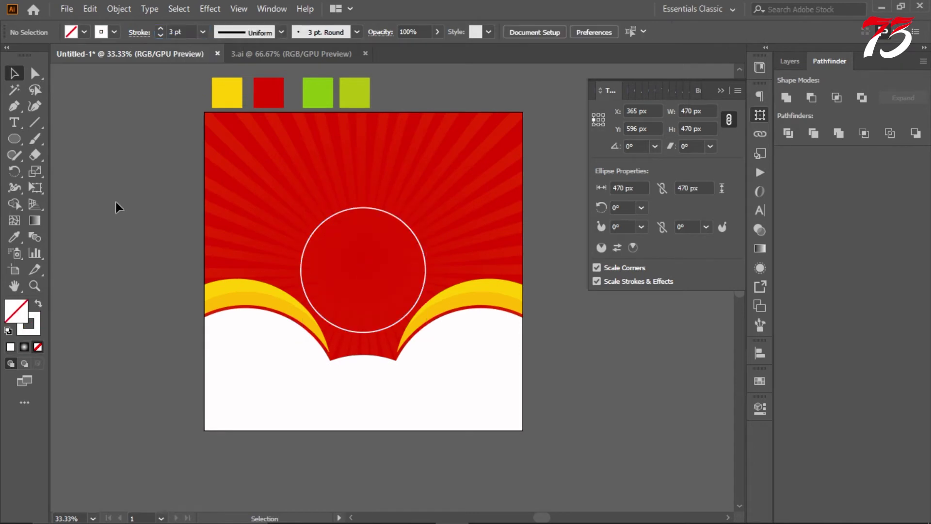
scroll(116, 202, down, 1)
- Bring the salad plate photo from 3.ai, centre it and enlarge it to fill the ring
click(269, 54)
mouse_move(328, 176)
mouse_down()
mouse_move(109, 42)
mouse_move(366, 170)
mouse_up()
click(657, 32)
click(714, 31)
key(ctrl+plus)
drag(404, 210, 437, 183)
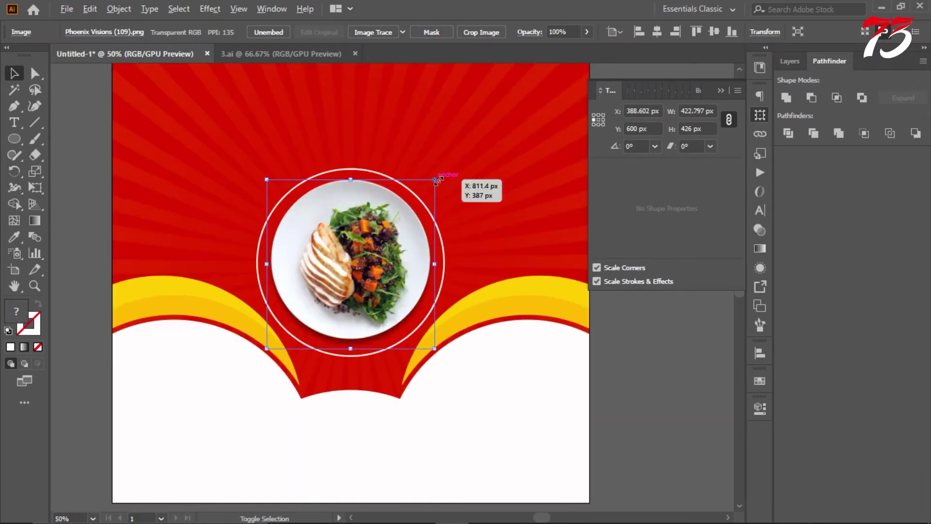
drag(437, 180, 441, 173)
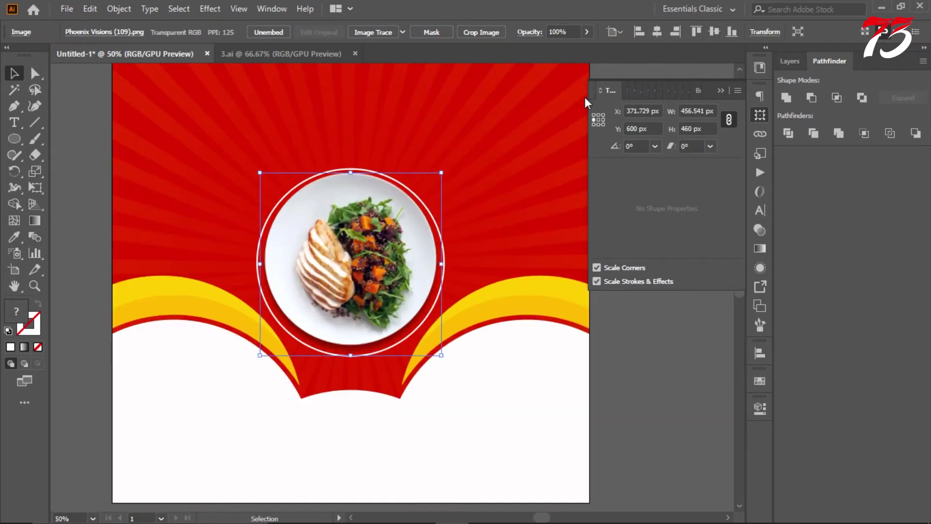
key(shift+Down)
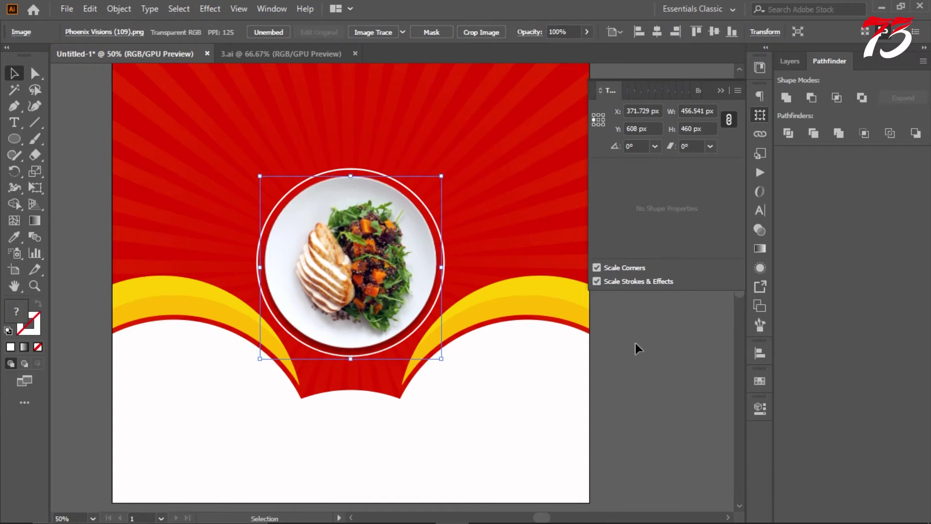
- Copy 3.ai's menu text and footer group beside the poster artboard
click(635, 342)
key(ctrl+minus)
scroll(381, 222, up, 1)
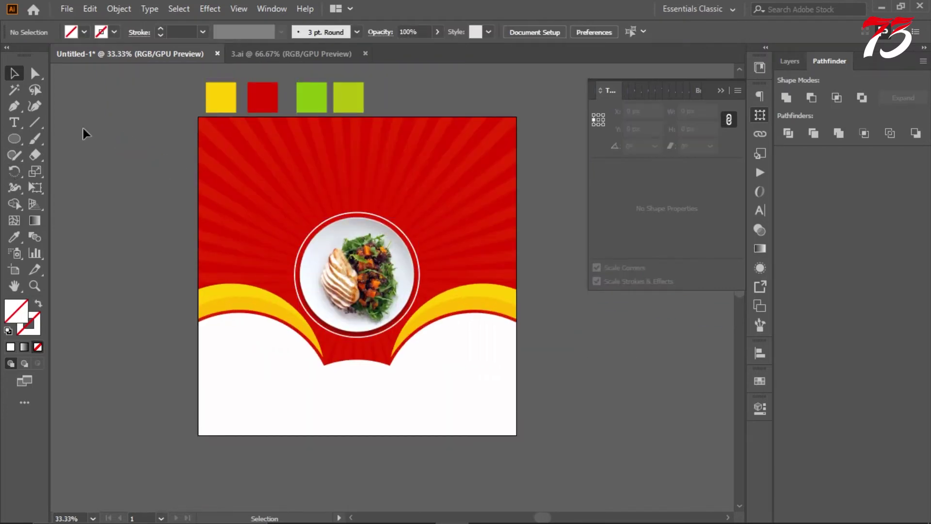
key(ctrl+Tab)
mouse_move(308, 182)
mouse_down()
mouse_move(163, 51)
mouse_move(115, 131)
mouse_up()
- Ungroup the copied elements, placing ORDER NOW bottom-left and the phone contact bottom-right
right_click(120, 194)
click(157, 307)
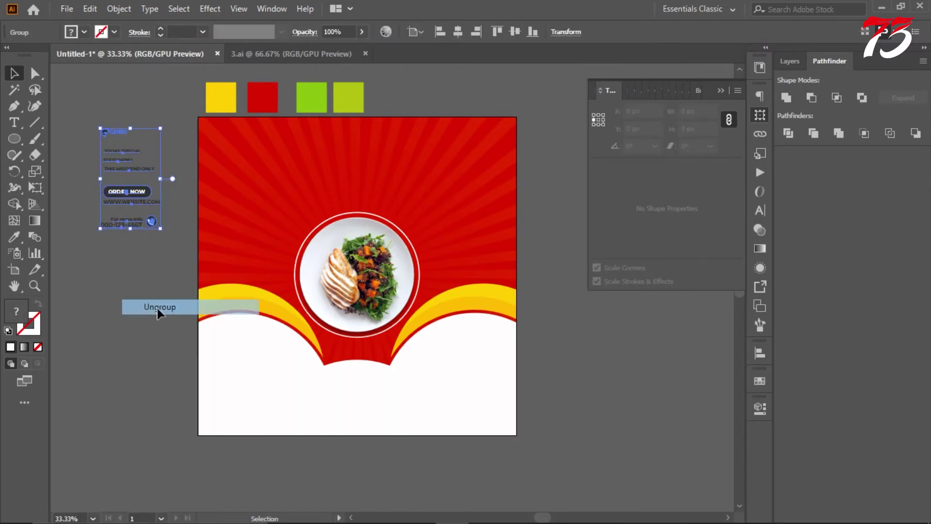
click(139, 196)
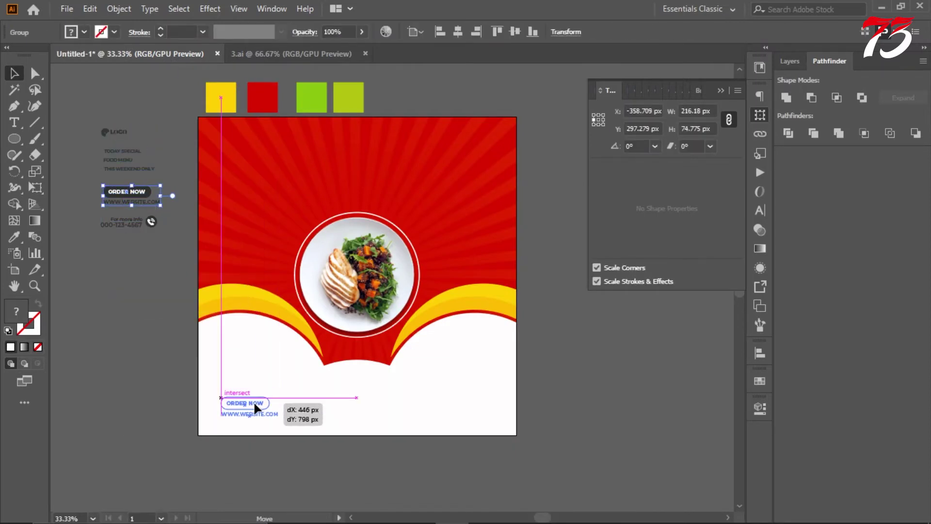
drag(256, 403, 253, 400)
right_click(253, 400)
click(124, 229)
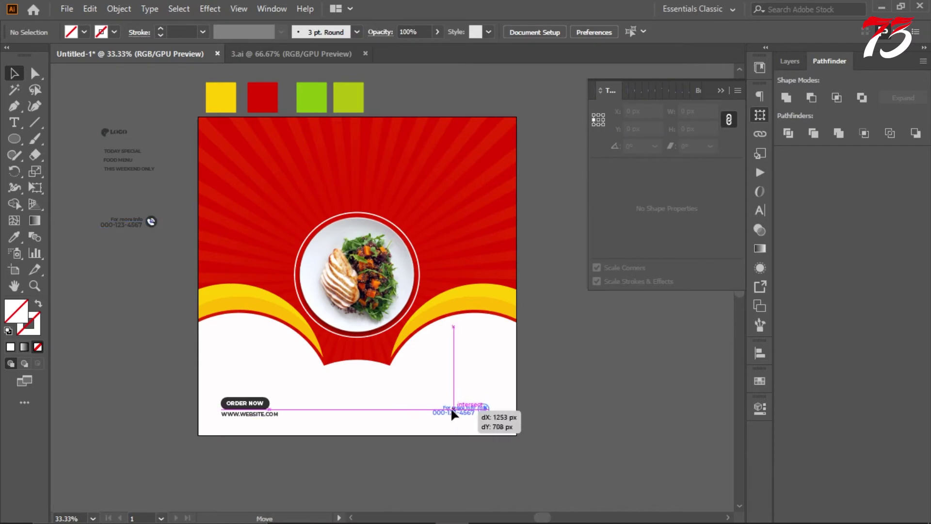
drag(461, 415, 462, 415)
- Align both footer groups vertically and centre them horizontally on the artboard
drag(554, 400, 290, 403)
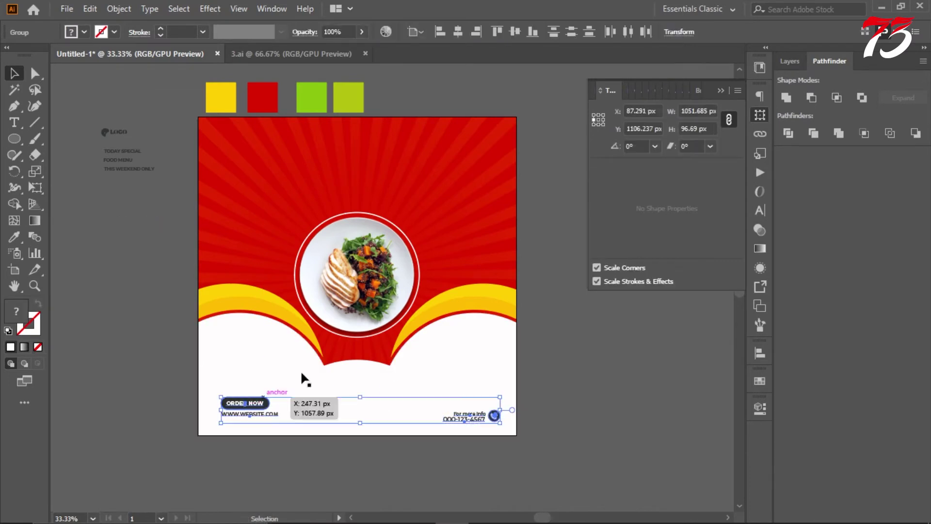
click(517, 30)
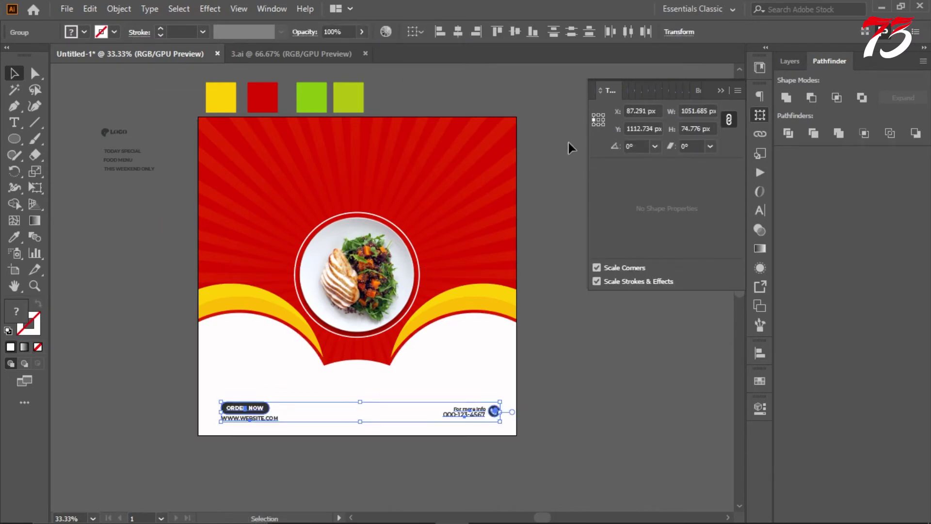
scroll(592, 380, down, 2)
click(562, 365)
click(485, 382)
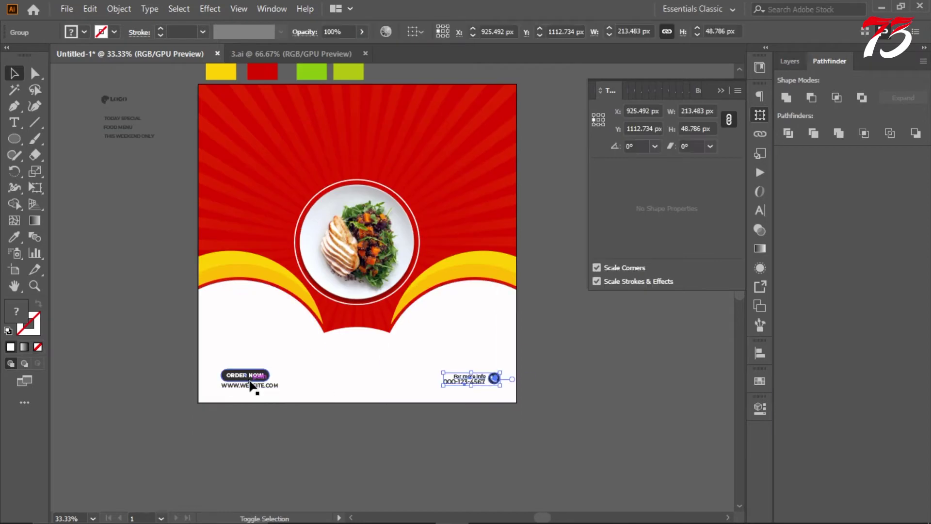
shift+click(252, 385)
click(442, 78)
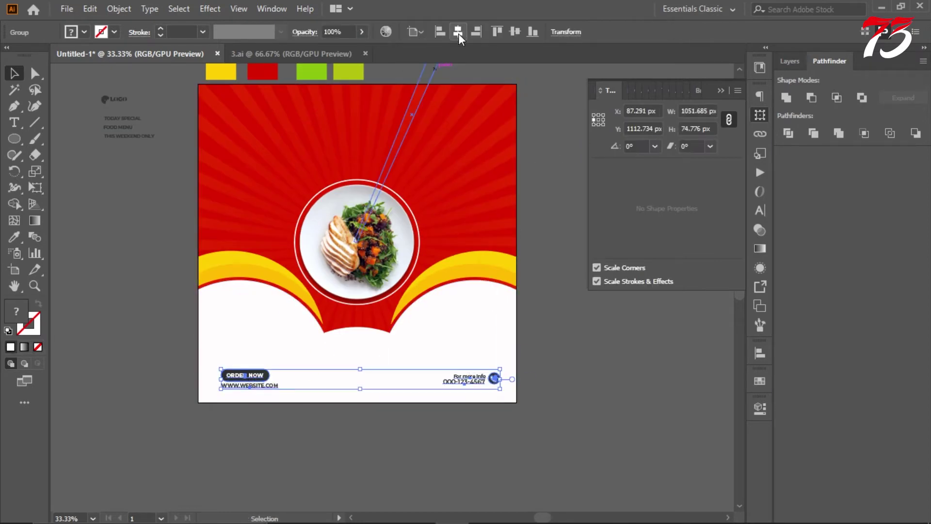
click(459, 32)
scroll(179, 248, down, 3)
click(179, 248)
- Select the ORDER NOW button text in the footer for recolouring
scroll(236, 326, up, 2)
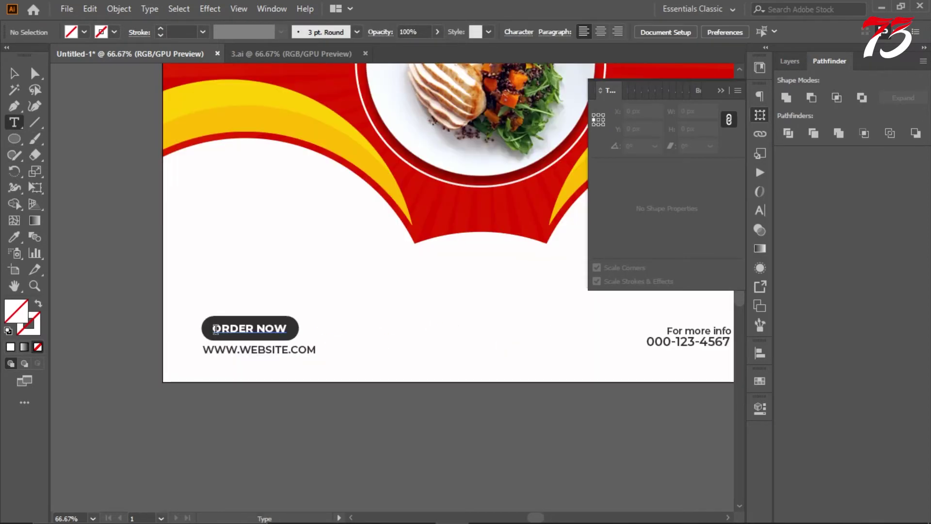
triple_click(236, 326)
scroll(296, 271, down, 2)
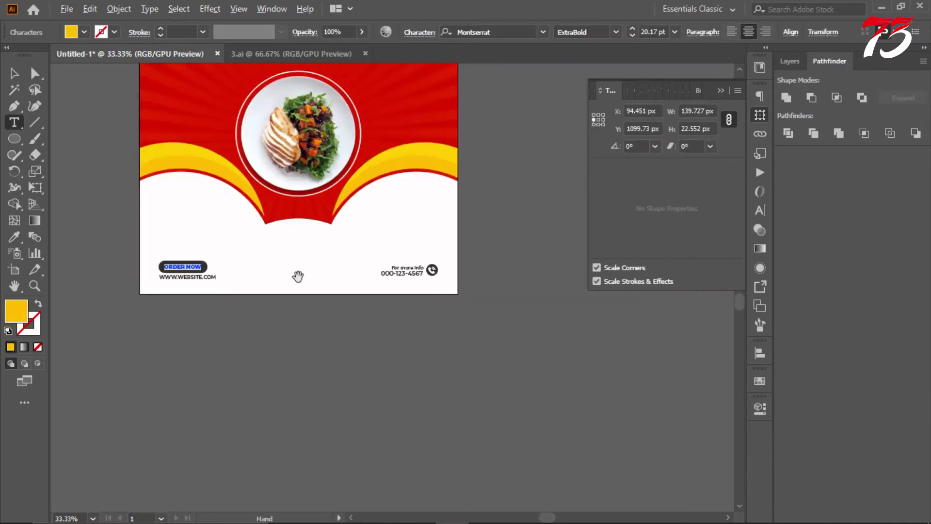
scroll(494, 264, up, 3)
key(Escape)
scroll(456, 252, up, 3)
- Make the white phone handset shape yellow by sampling the yellow swatch colour
click(456, 253)
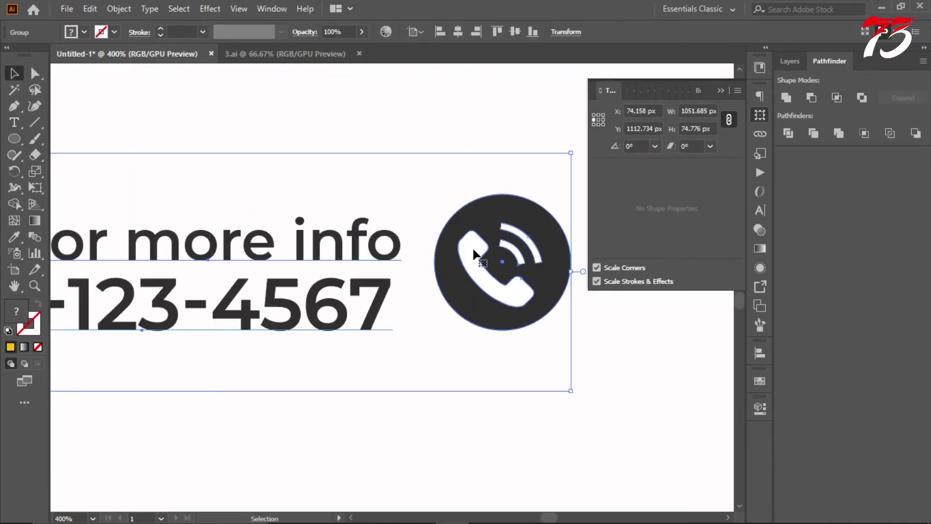
key(a)
click(504, 262)
scroll(517, 252, up, 3)
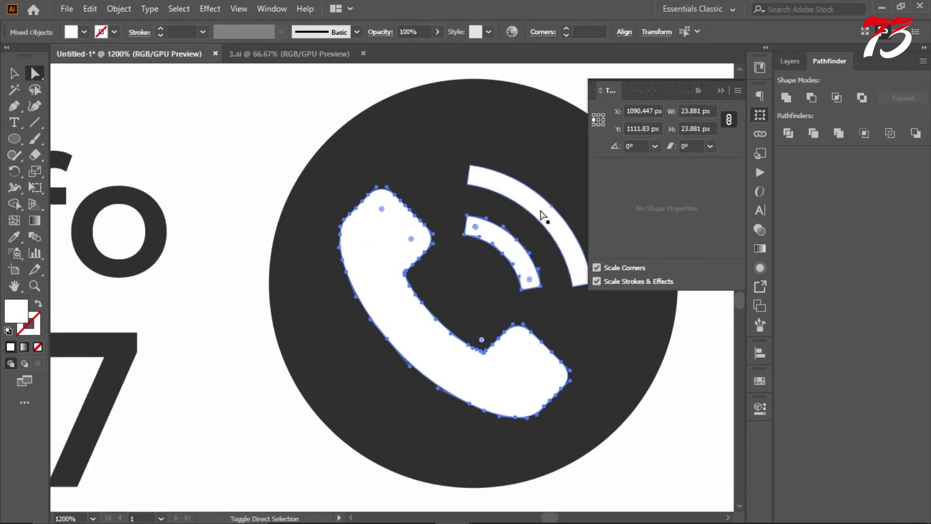
scroll(538, 214, down, 5)
key(i)
scroll(233, 241, down, 2)
scroll(95, 238, up, 2)
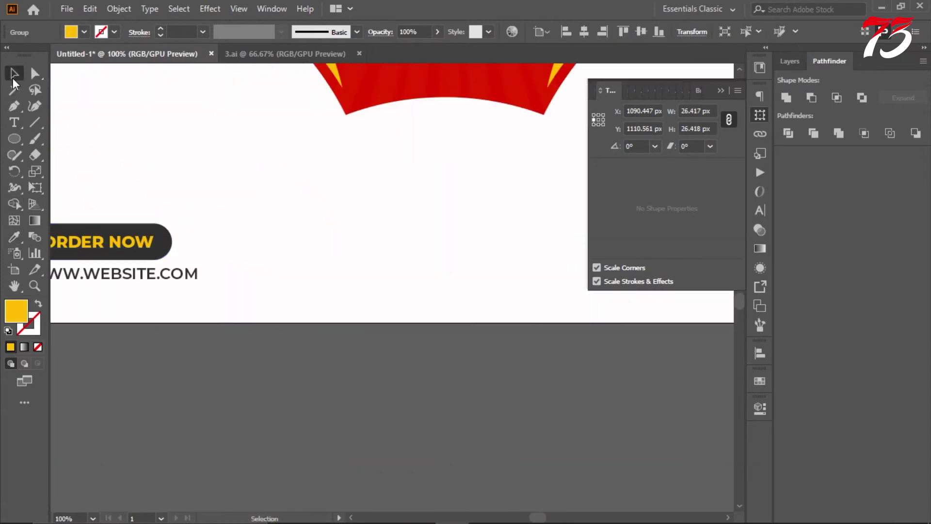
scroll(311, 378, down, 3)
click(311, 379)
scroll(164, 283, up, 1)
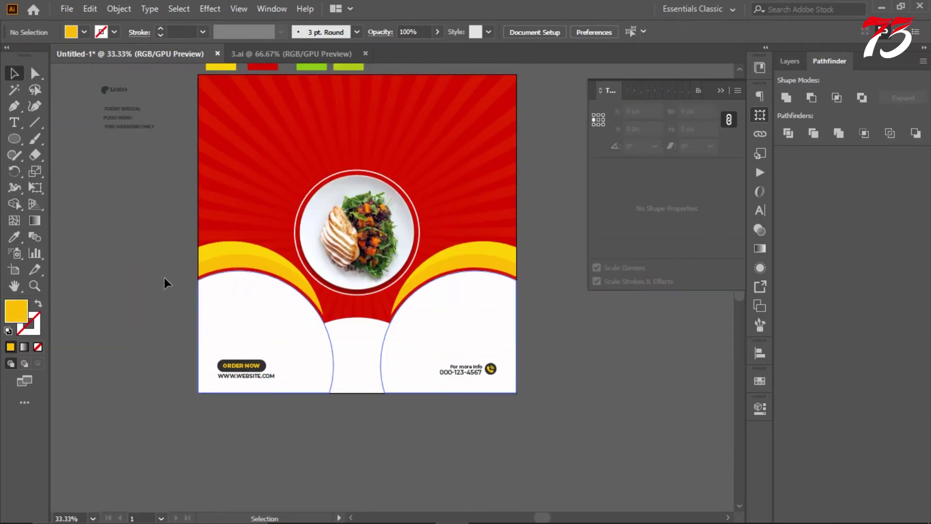
scroll(126, 143, up, 1)
scroll(127, 143, up, 1)
click(12, 122)
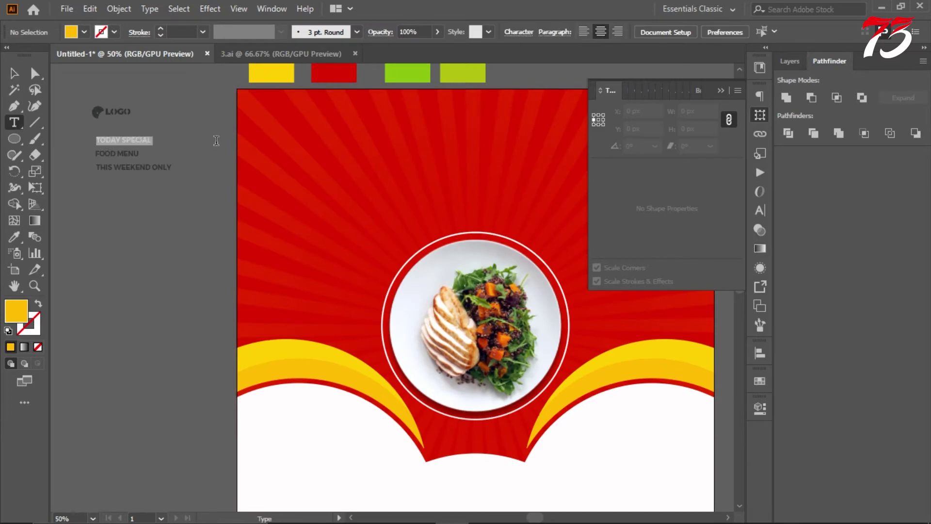
- Paste the Today Special heading at the poster top, enlarge it and make it white
ctrl+click(123, 140)
key(ctrl+v)
key(Return)
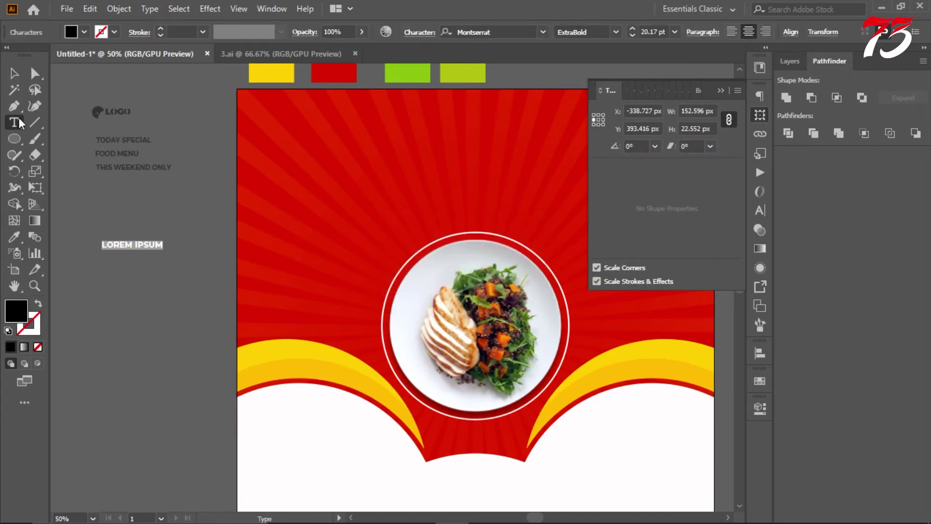
drag(112, 139, 468, 123)
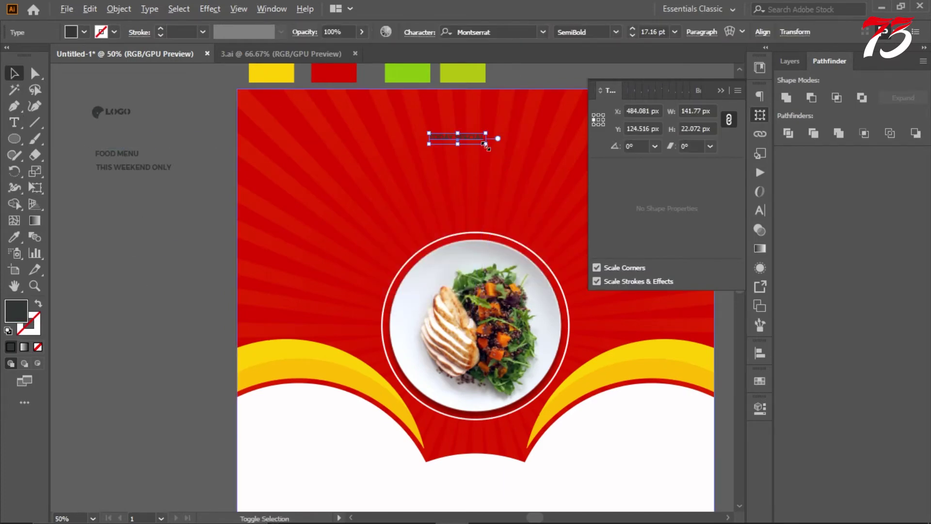
drag(427, 145, 295, 192)
key(ctrl+minus)
click(14, 237)
- Set the heading in Brooklyn Heights Script and enlarge it from its centre
click(218, 381)
key(ctrl+t)
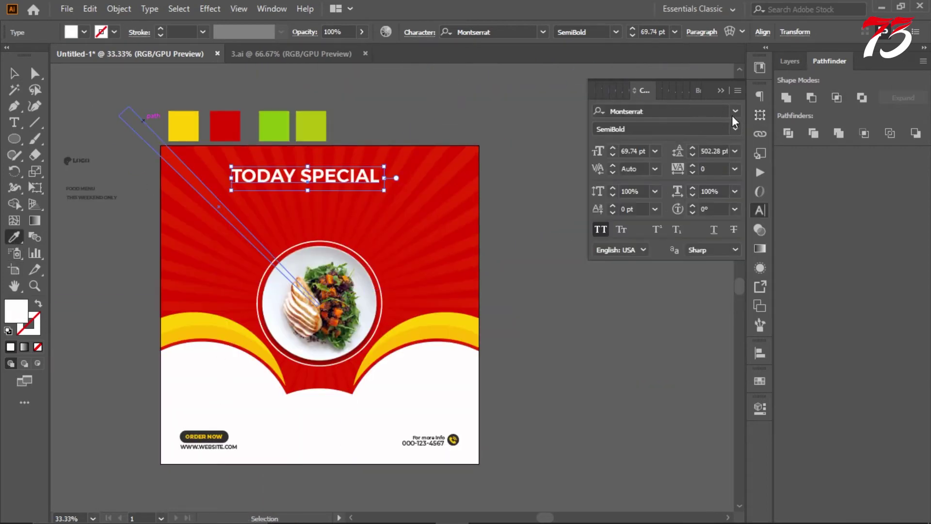
click(732, 114)
click(773, 222)
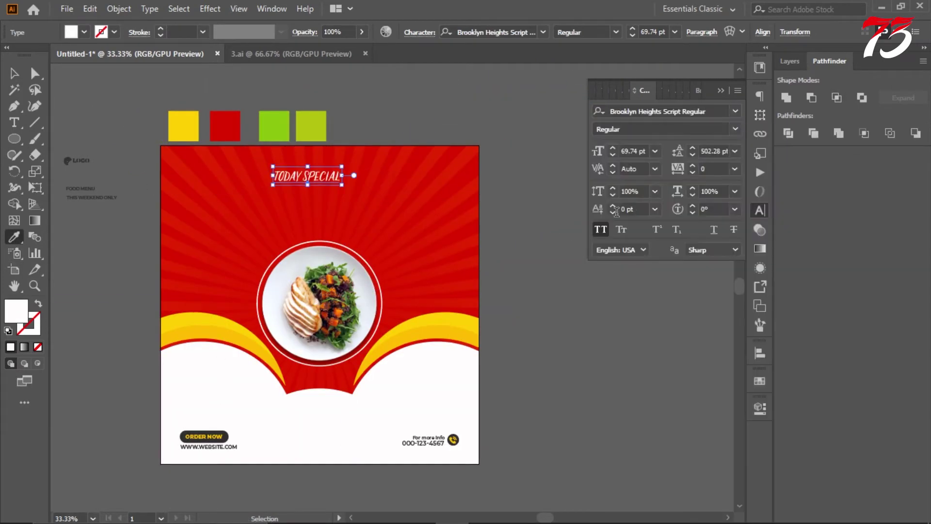
key(Escape)
key(ctrl+plus)
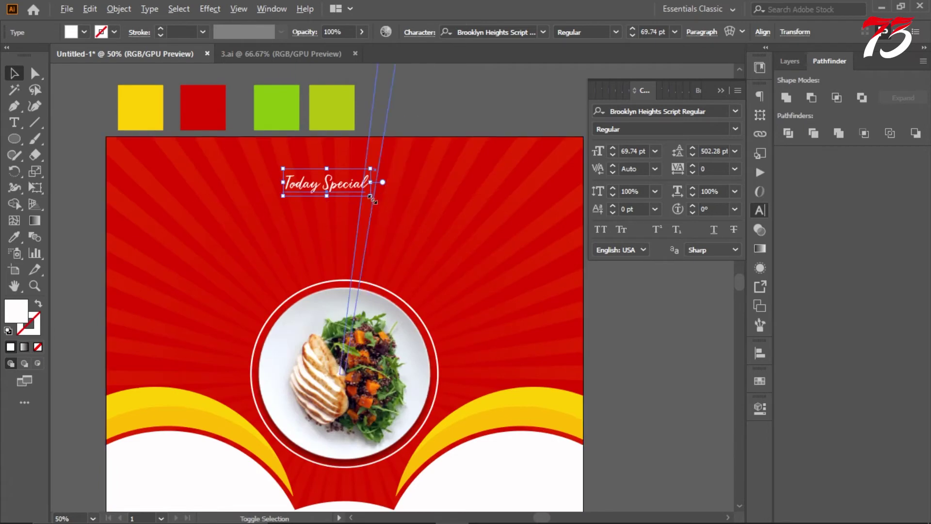
drag(370, 168, 432, 148)
click(762, 32)
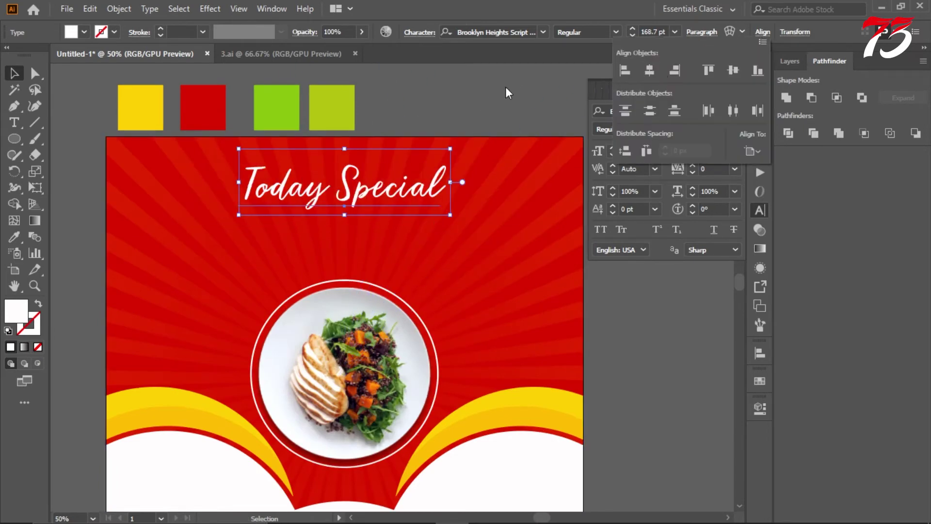
scroll(449, 115, down, 2)
scroll(339, 150, up, 1)
- Add a FOOD MENU line below the heading in Helvetica Compressed
drag(406, 209, 416, 203)
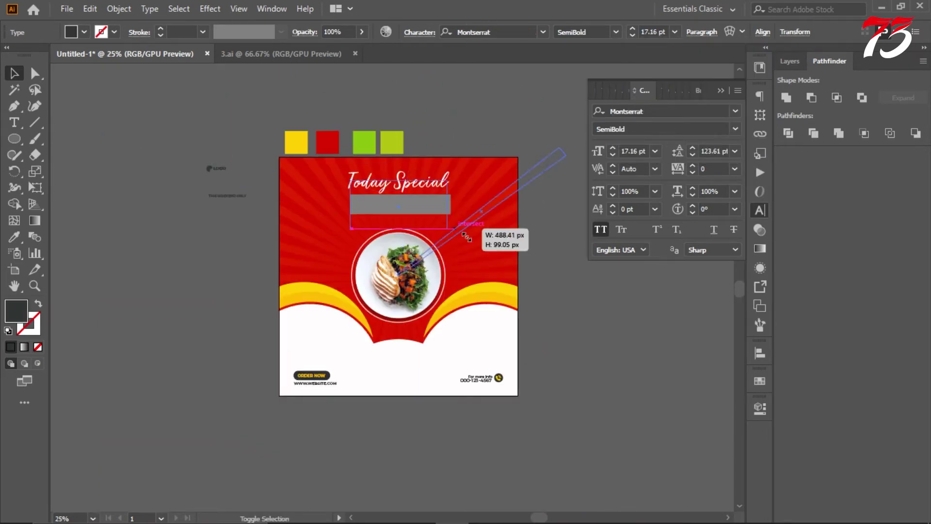
key(ctrl+plus)
click(735, 110)
scroll(775, 262, down, 5)
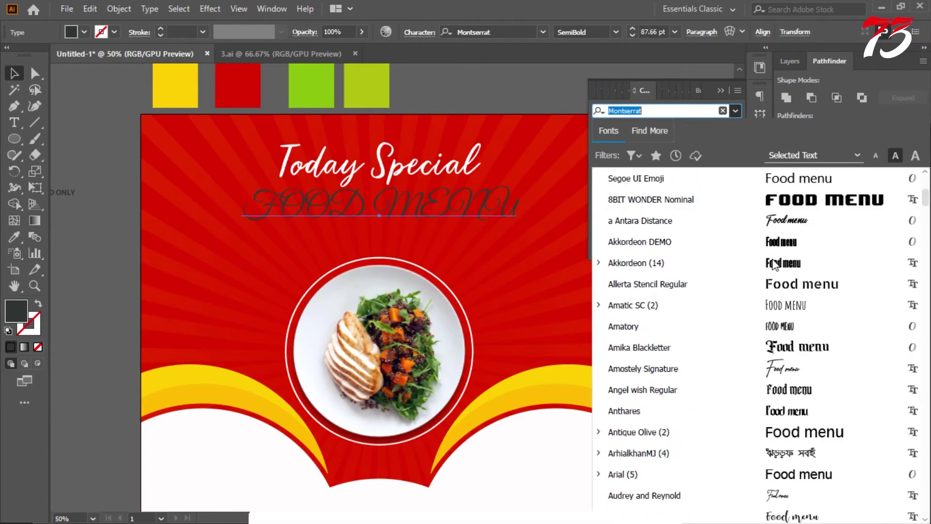
scroll(775, 262, down, 10)
scroll(774, 266, down, 10)
scroll(772, 269, down, 10)
scroll(772, 272, up, 5)
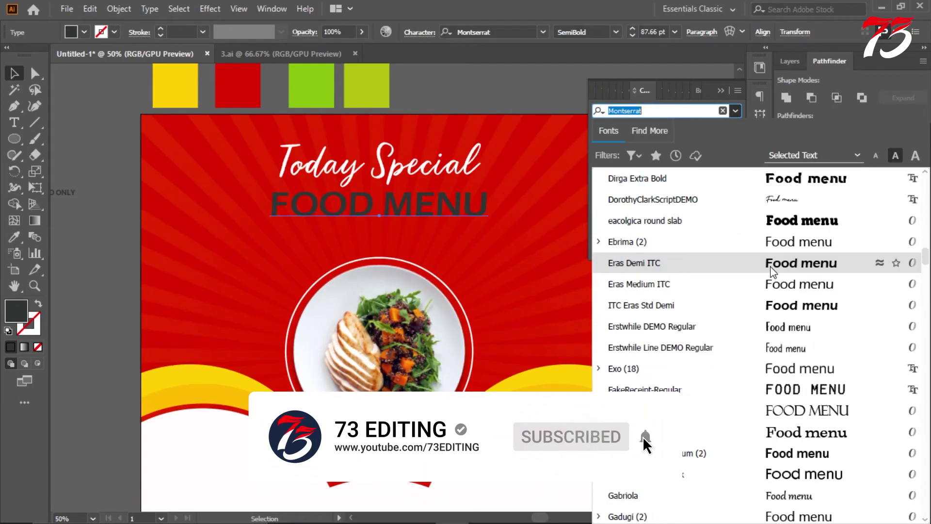
scroll(776, 291, down, 10)
scroll(786, 330, down, 5)
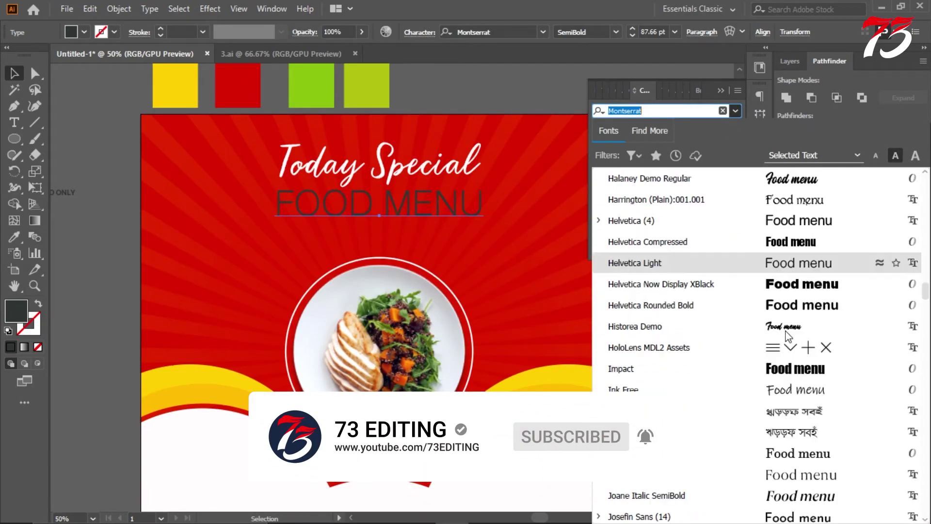
click(786, 242)
- Enlarge the FOOD MENU title and colour it with the yellow swatch
drag(459, 224, 487, 234)
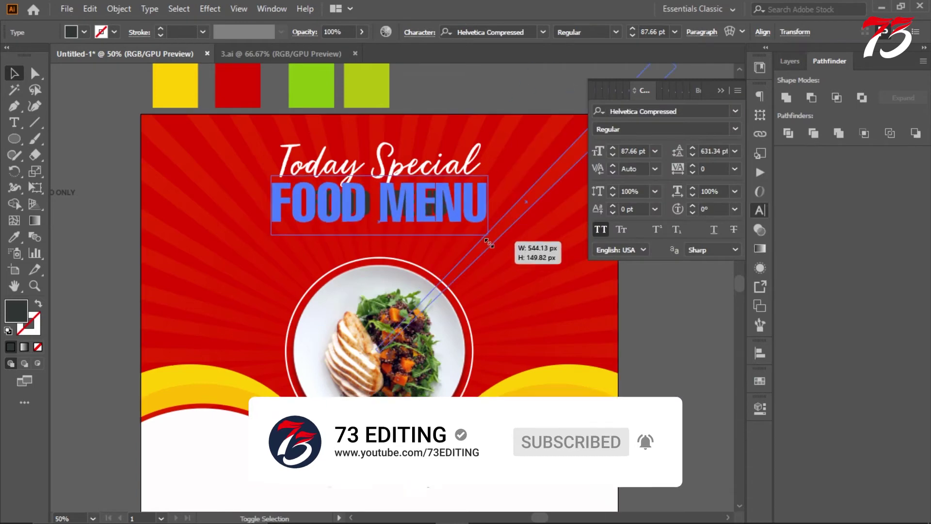
click(191, 99)
click(104, 119)
scroll(104, 119, down, 2)
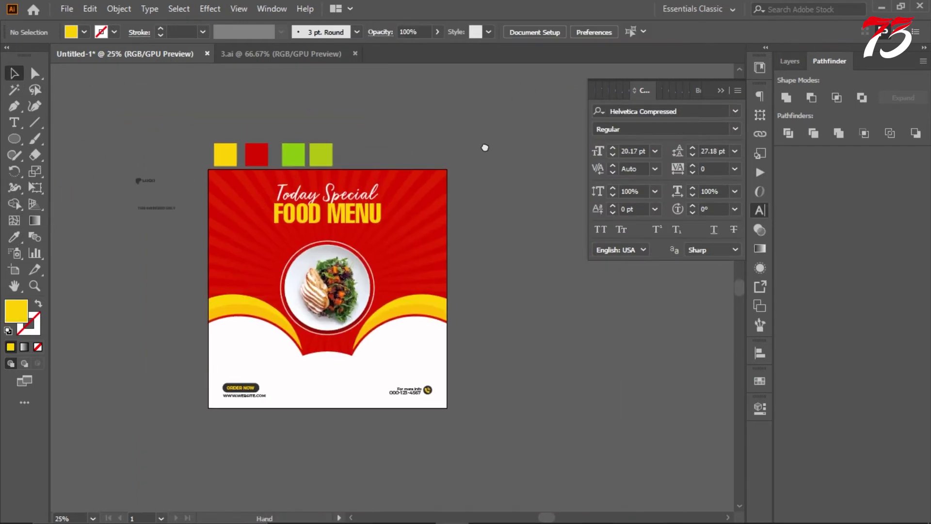
scroll(421, 245, up, 2)
click(400, 210)
scroll(400, 210, up, 2)
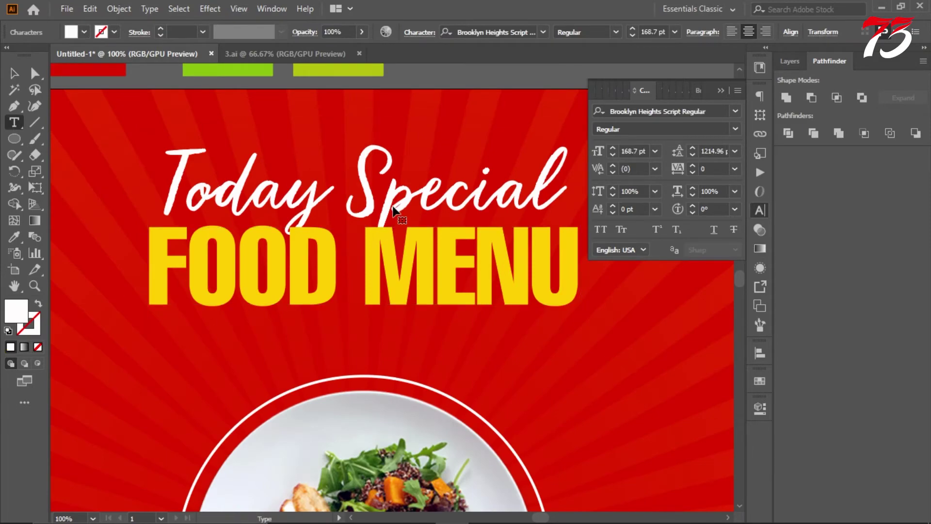
scroll(360, 261, down, 3)
scroll(360, 261, up, 3)
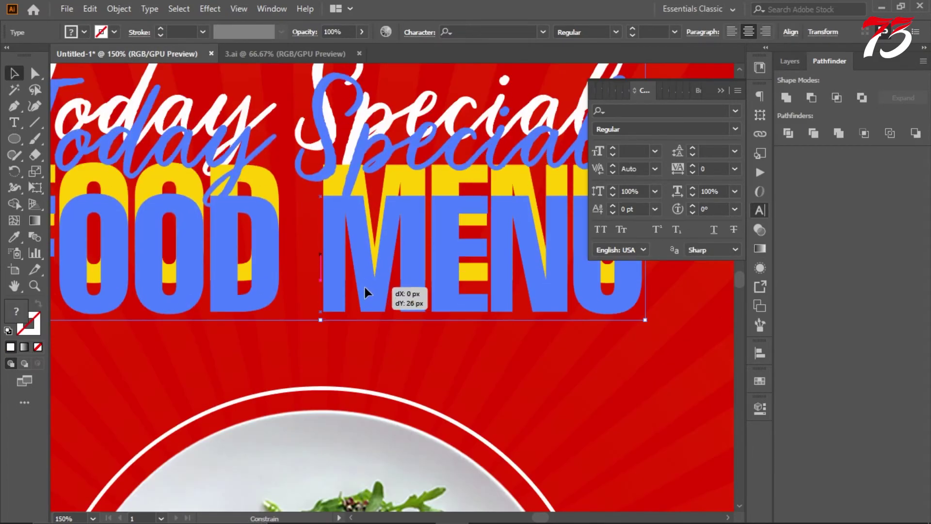
scroll(364, 284, down, 5)
click(493, 272)
scroll(197, 208, up, 3)
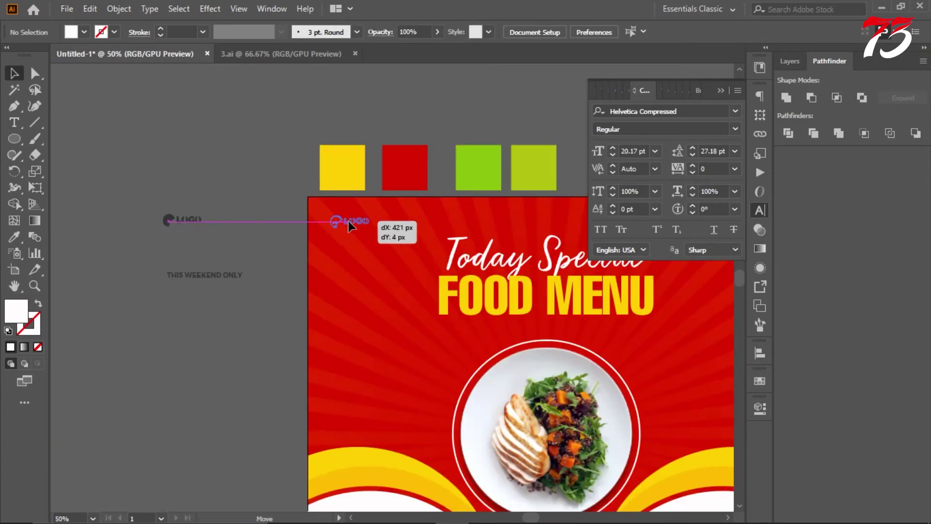
- Place the logo top-left and turn a -50 px offset of the background into guides
drag(357, 232, 357, 232)
scroll(214, 198, down, 2)
click(490, 223)
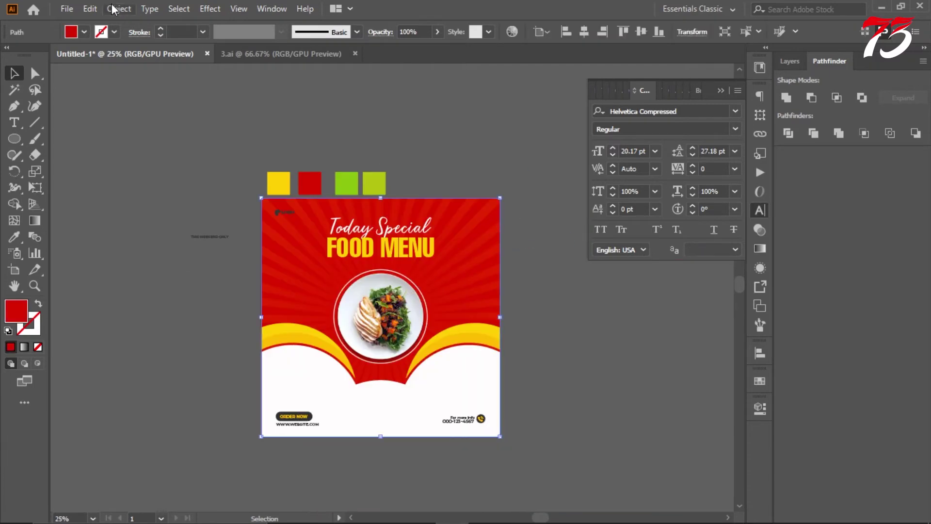
click(118, 8)
click(417, 323)
click(764, 311)
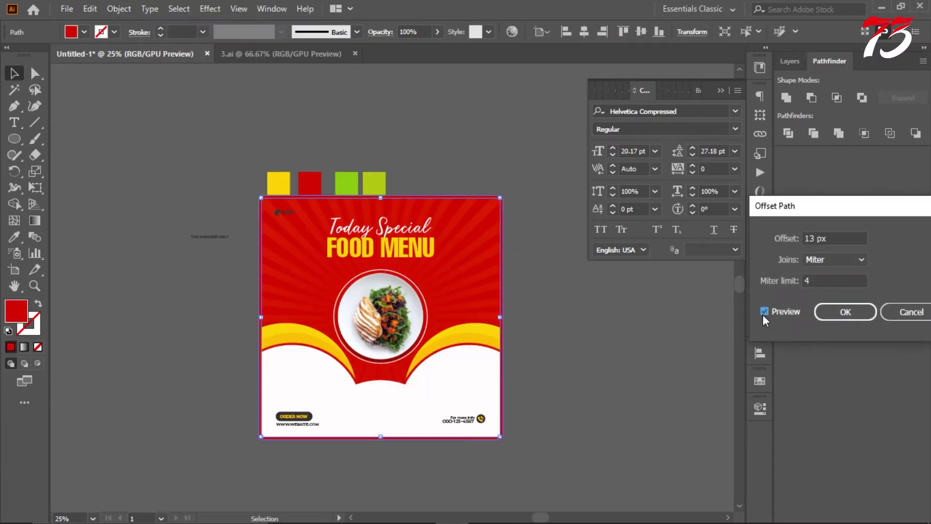
click(861, 238)
text(-34)
text(-50)
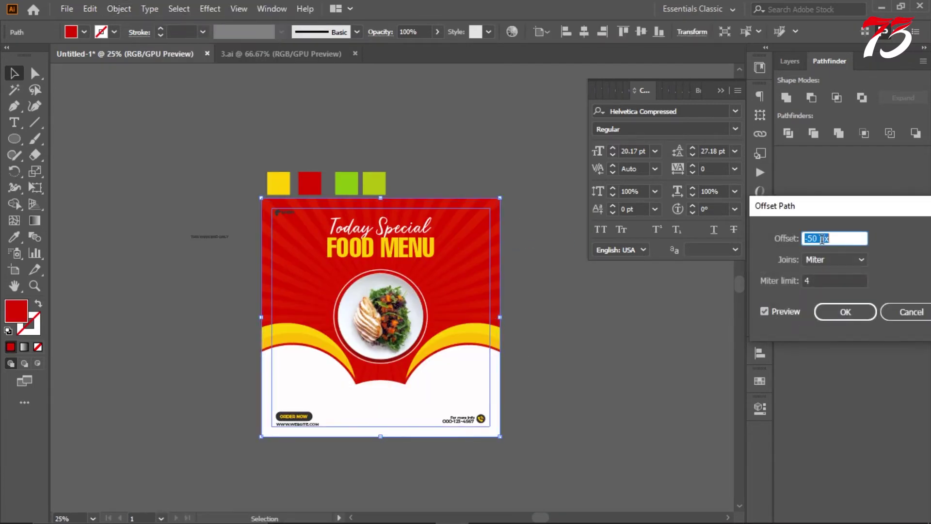
click(834, 313)
right_click(537, 227)
click(661, 422)
scroll(262, 201, up, 3)
- Enlarge the logo and line it up with the margin guides
scroll(328, 245, up, 3)
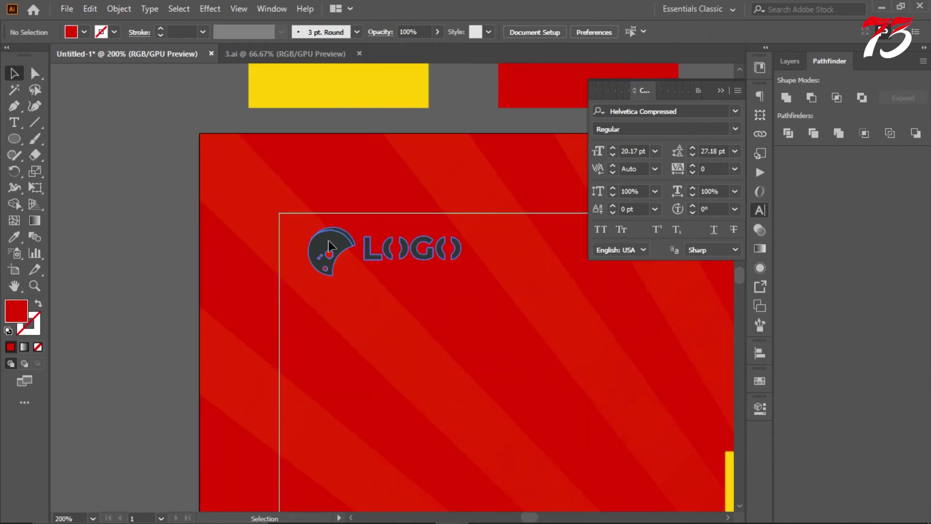
click(329, 245)
drag(461, 270, 501, 308)
double_click(451, 266)
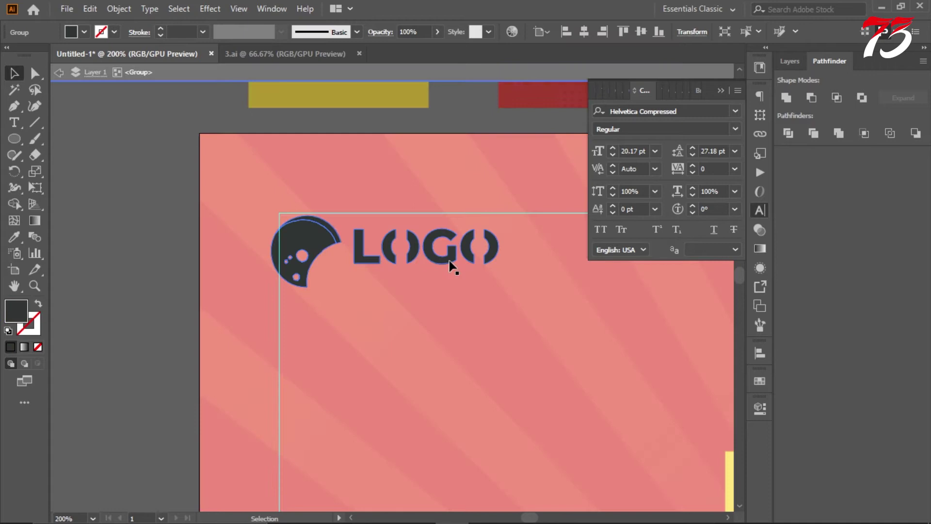
double_click(124, 160)
mouse_move(340, 242)
mouse_down()
mouse_move(362, 238)
mouse_move(326, 236)
mouse_up()
- Turn off pixel snapping and nudge the logo into place on the guides
scroll(323, 235, up, 3)
scroll(326, 236, up, 6)
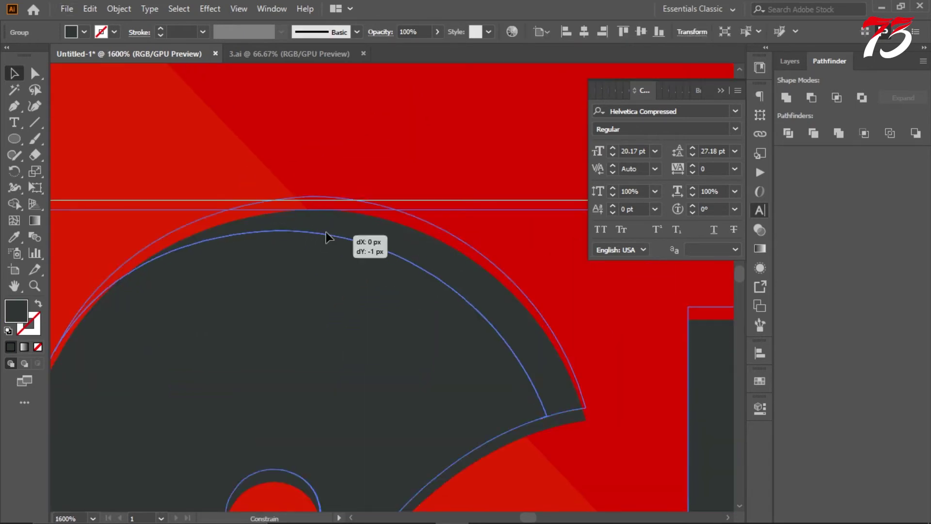
click(238, 9)
scroll(272, 480, down, 5)
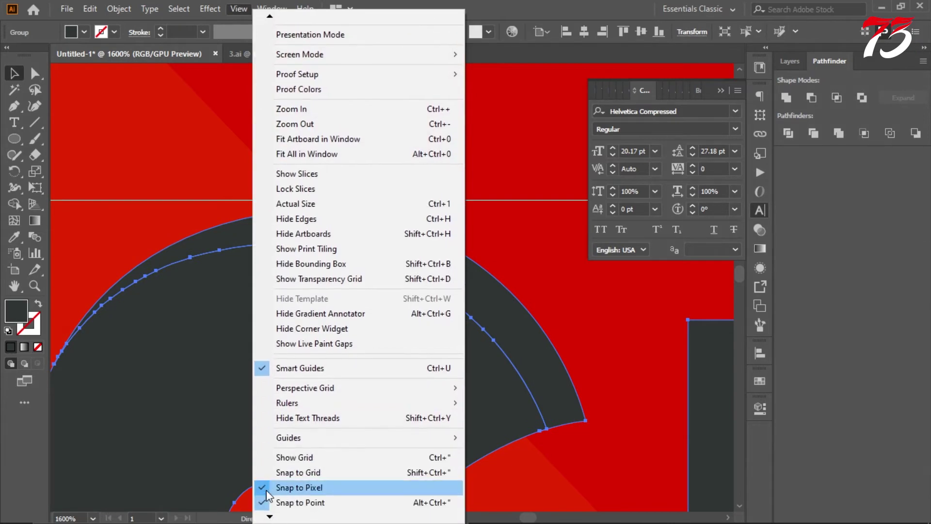
click(267, 487)
drag(332, 266, 332, 249)
scroll(281, 202, down, 6)
scroll(359, 190, up, 2)
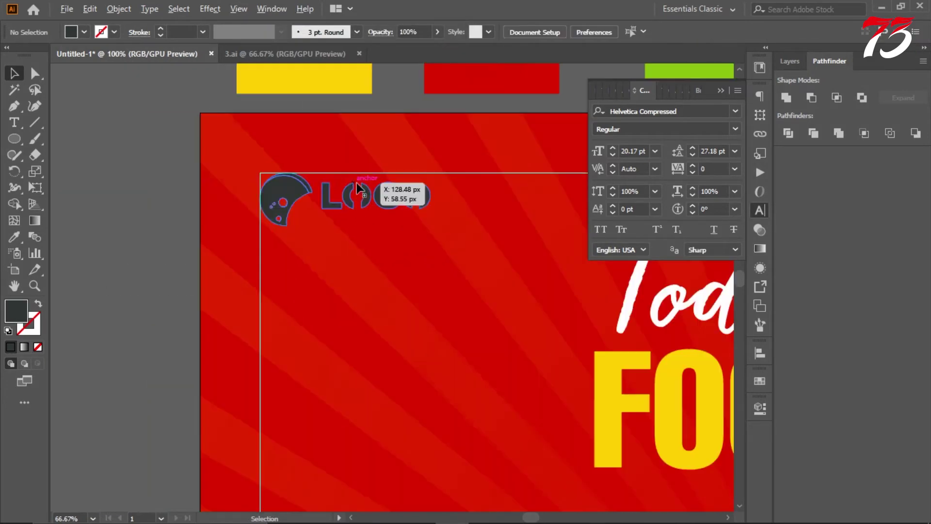
- Make the logo white
key(a)
scroll(291, 194, up, 3)
click(14, 238)
scroll(338, 210, down, 4)
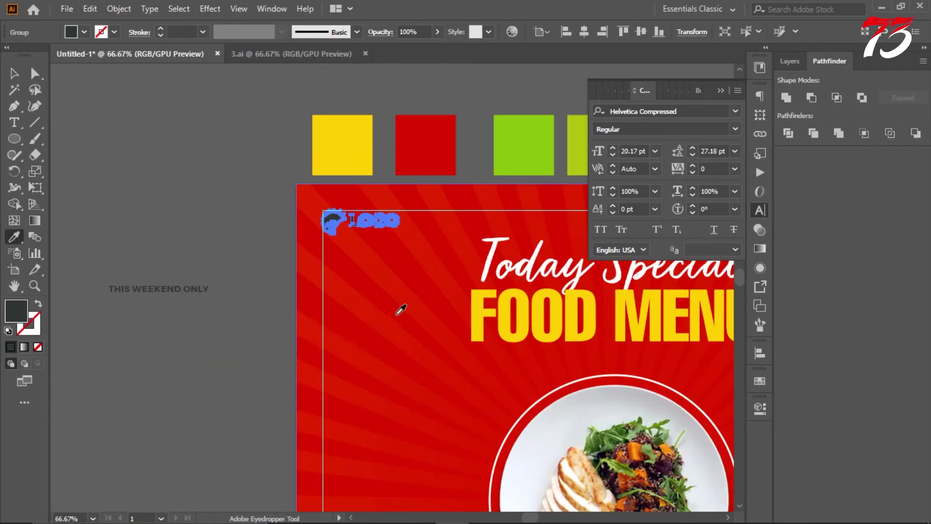
scroll(369, 388, down, 2)
click(366, 496)
scroll(311, 115, up, 3)
key(v)
- Select all of the logo's parts and ungroup the logo
click(77, 127)
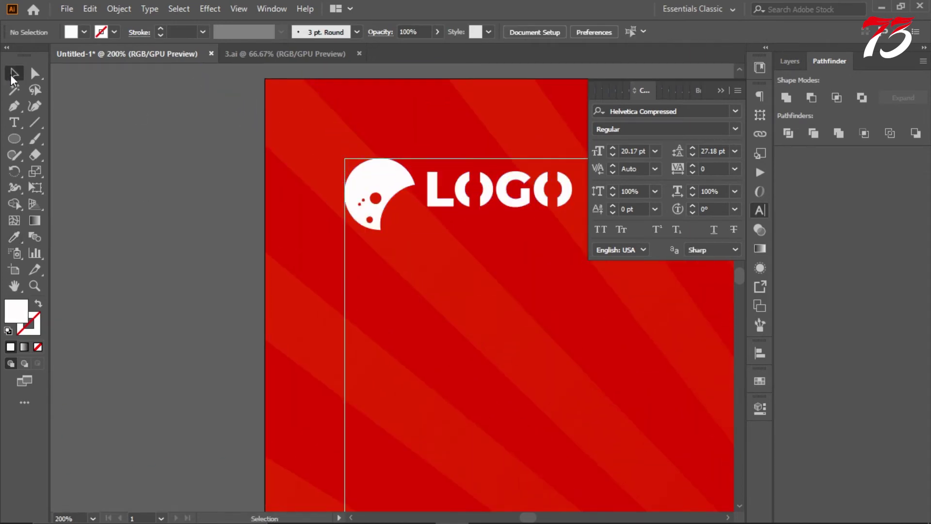
scroll(340, 204, up, 3)
click(399, 218)
scroll(335, 214, down, 3)
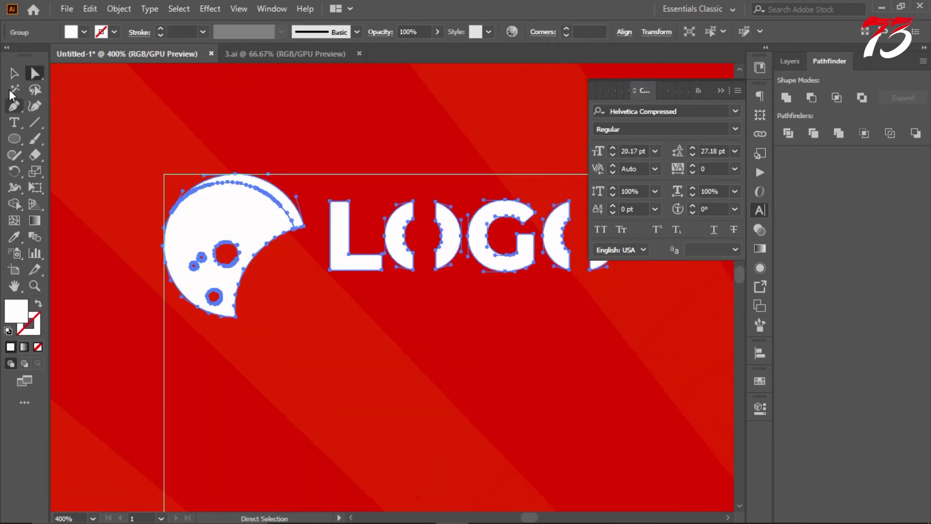
scroll(334, 211, down, 2)
key(v)
click(152, 191)
key(a)
scroll(293, 181, up, 5)
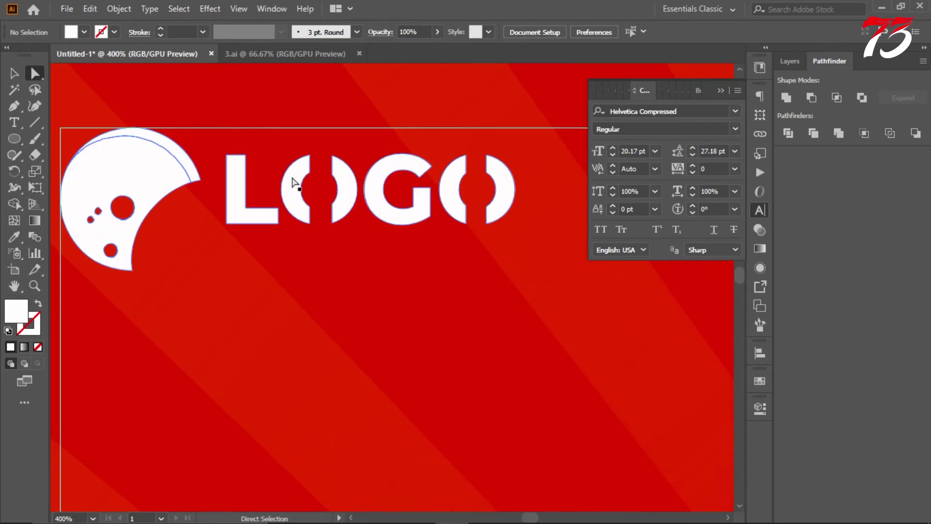
key(ctrl+a)
right_click(314, 186)
click(332, 318)
- Release the crescent icon's compound path and select the icon
scroll(333, 311, down, 4)
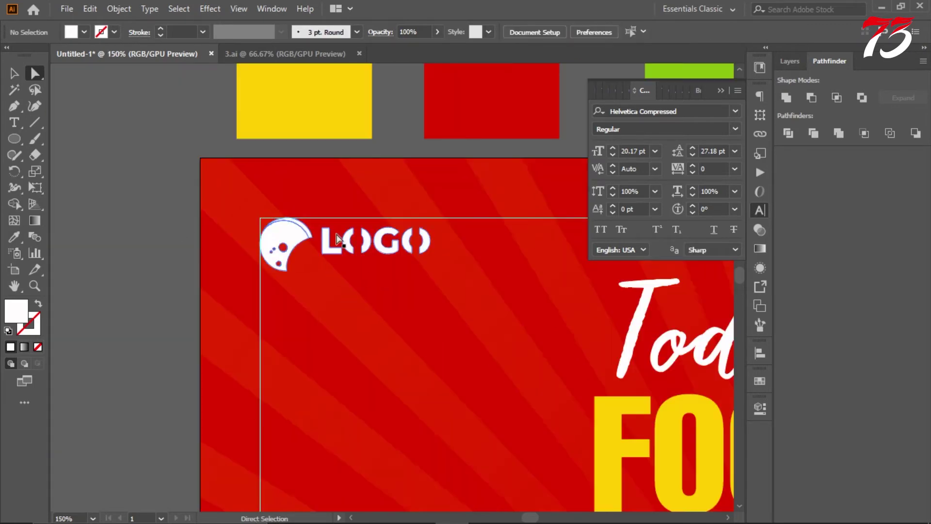
scroll(319, 250, up, 3)
scroll(319, 250, down, 2)
key(v)
right_click(265, 202)
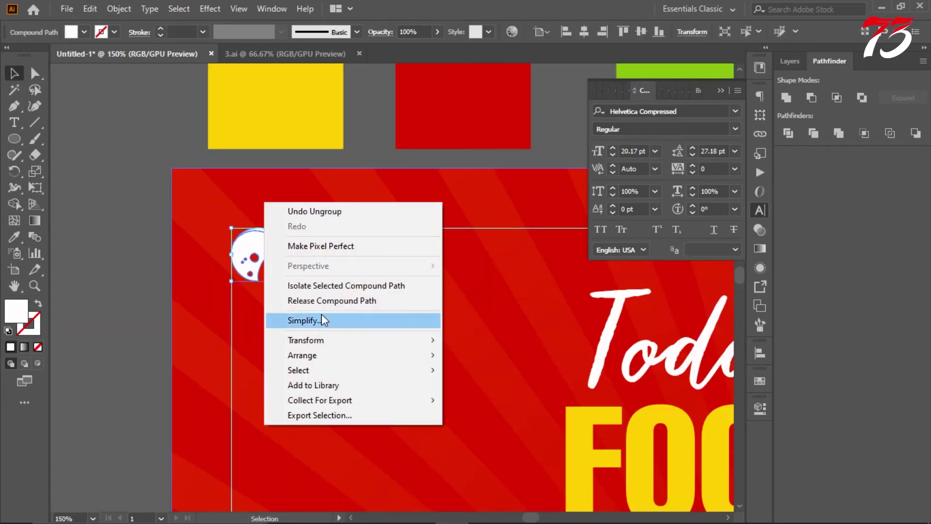
click(318, 301)
click(249, 258)
- Remove the three small circles from the crescent icon with the Shape Builder
scroll(249, 257, up, 3)
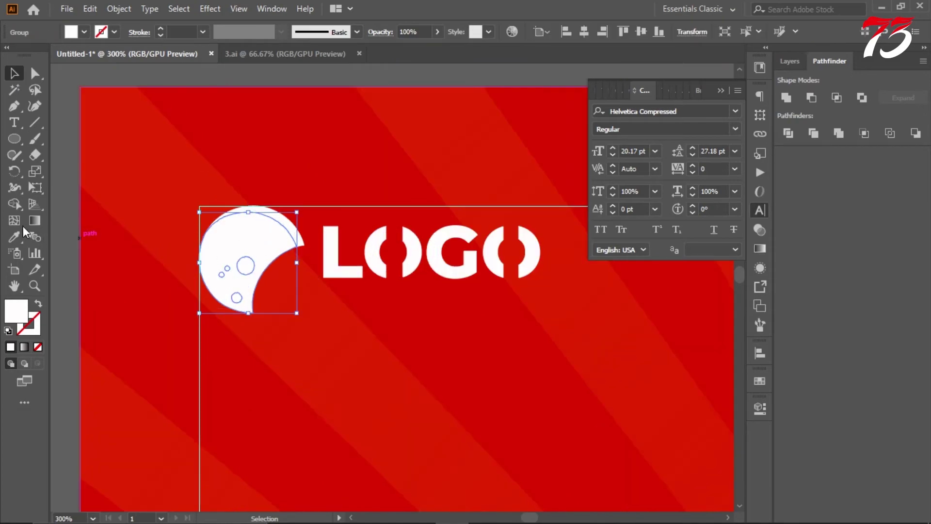
key(u)
scroll(235, 257, up, 2)
click(14, 73)
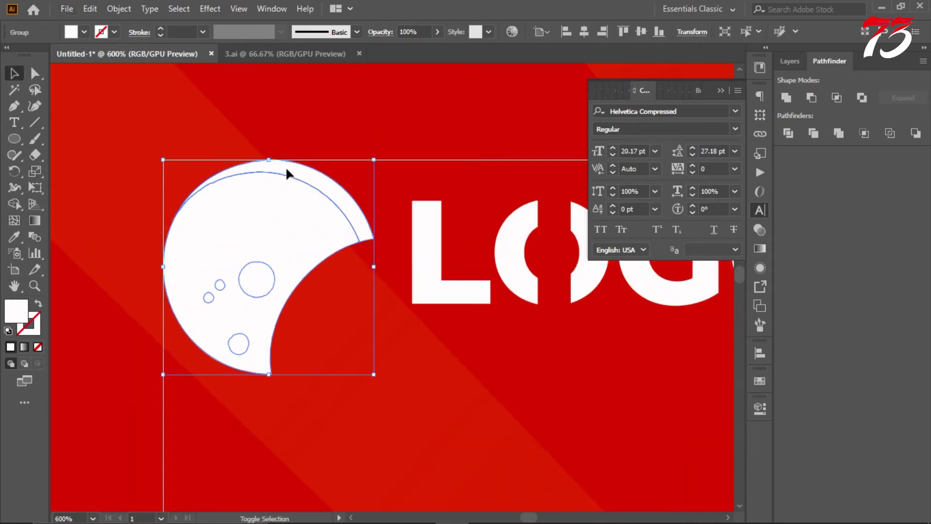
click(14, 204)
alt+click(256, 279)
scroll(209, 293, up, 3)
alt+click(210, 305)
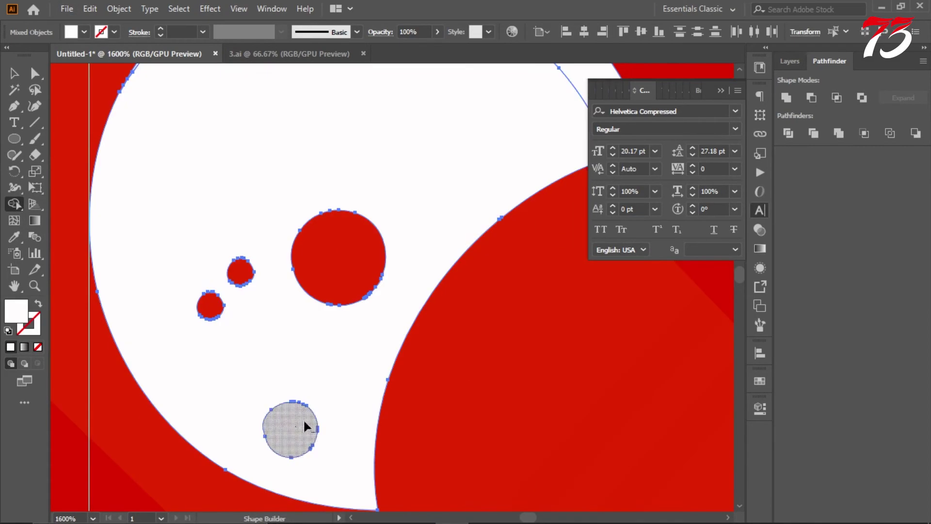
alt+click(306, 427)
scroll(305, 427, down, 4)
click(14, 73)
- Color both halves of the split O with the yellow swatch
click(482, 282)
shift+click(533, 281)
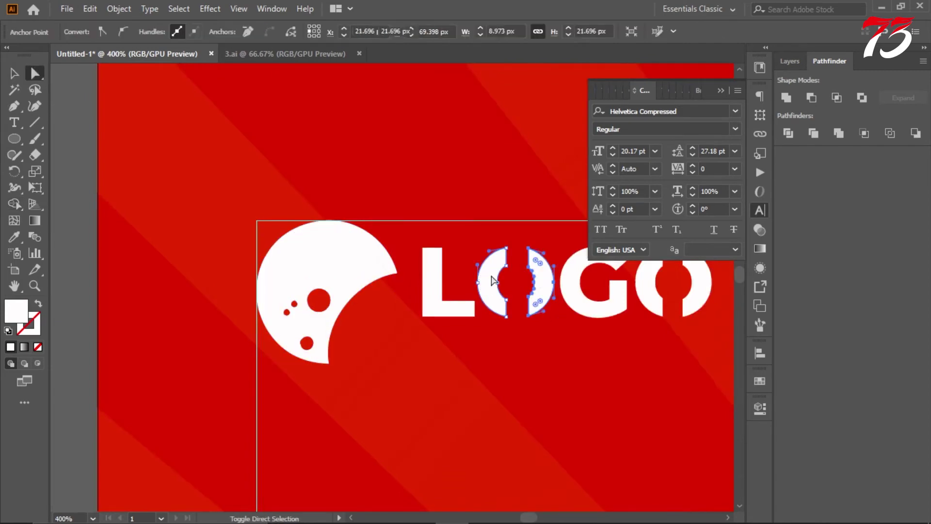
drag(620, 273, 423, 264)
click(14, 237)
scroll(218, 194, down, 5)
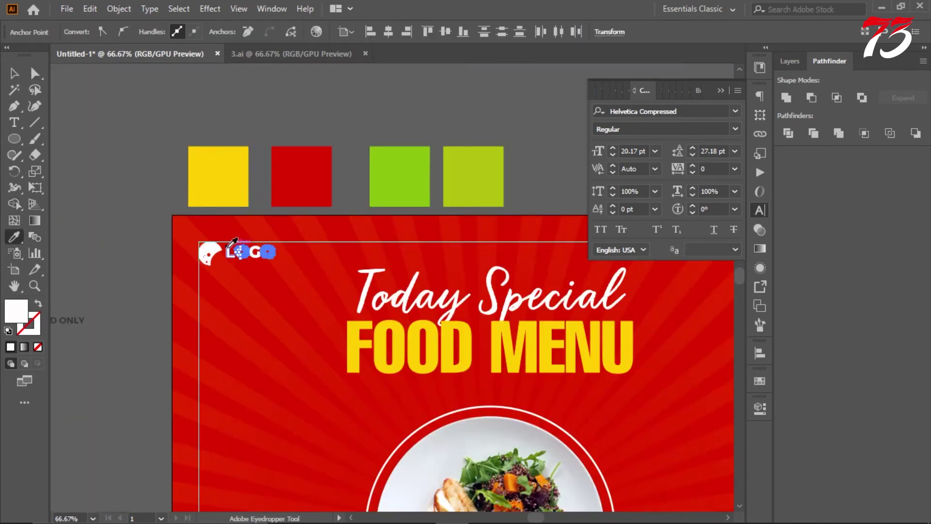
click(219, 174)
scroll(221, 284, up, 5)
key(a)
- Make the crescent icon the O's yellow and fit the whole poster in view
click(224, 262)
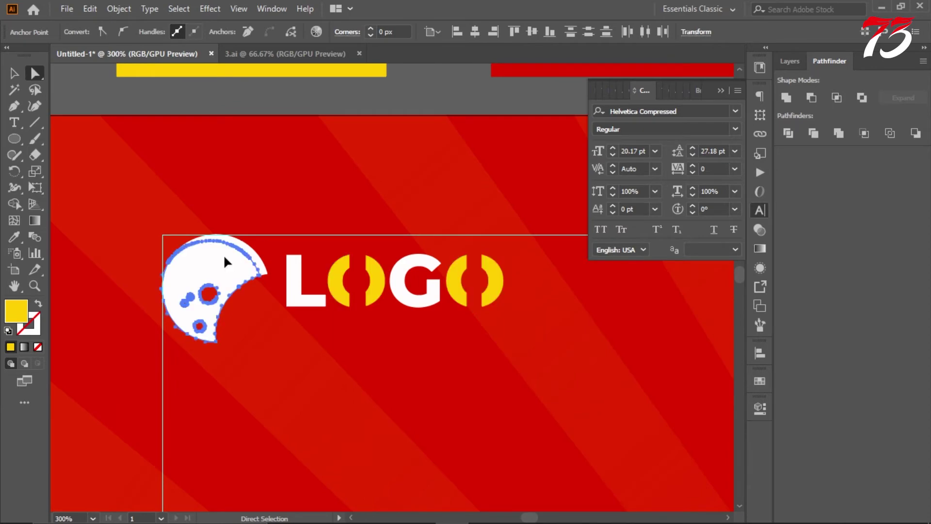
key(i)
click(341, 274)
key(ctrl+1)
key(v)
click(150, 135)
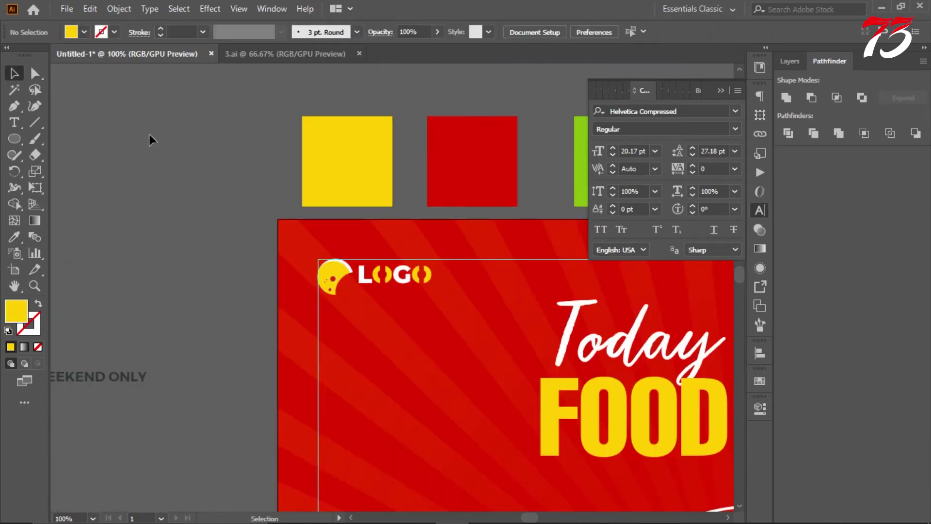
key(ctrl+minus)
key(ctrl+minus)
key(ctrl+minus)
key(ctrl+plus)
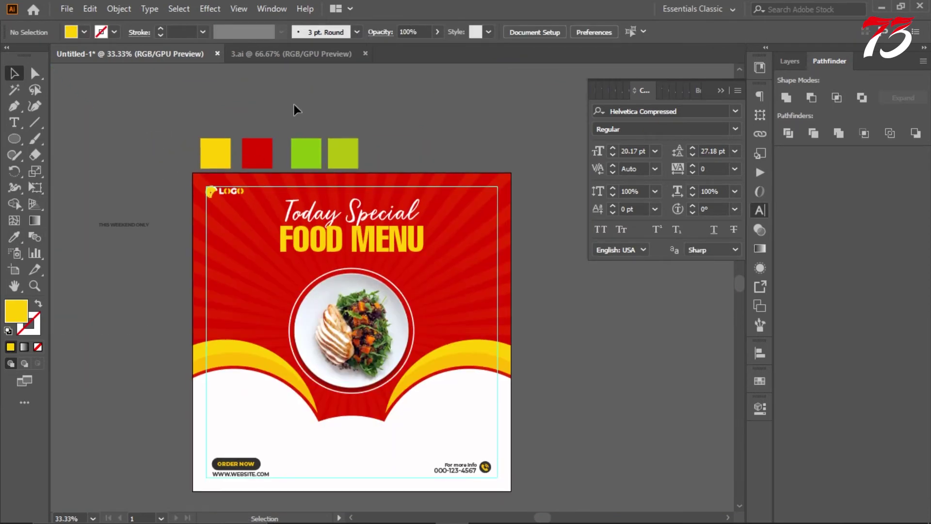
- Bring the curved arrow from 3.ai into the poster's white lower area
click(291, 54)
mouse_move(439, 439)
mouse_down()
mouse_move(136, 58)
mouse_move(457, 427)
mouse_move(463, 407)
mouse_up()
scroll(456, 429, up, 1)
- Color the arrow with the red swatch
key(i)
click(115, 199)
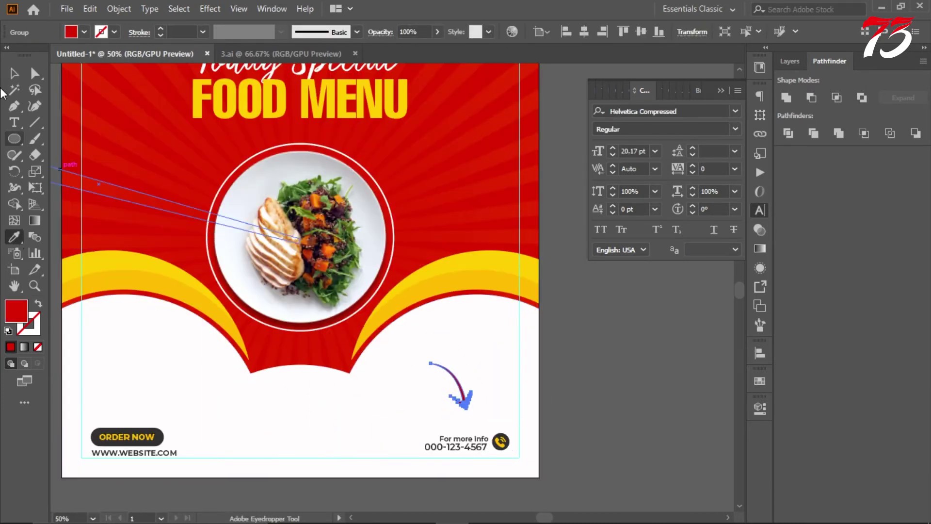
key(v)
click(456, 388)
scroll(534, 325, down, 2)
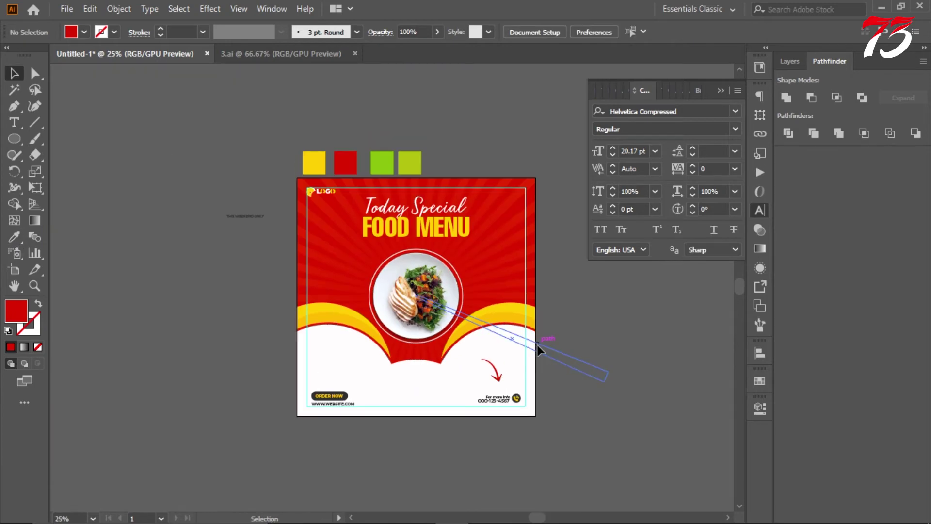
scroll(508, 359, up, 1)
scroll(508, 359, up, 2)
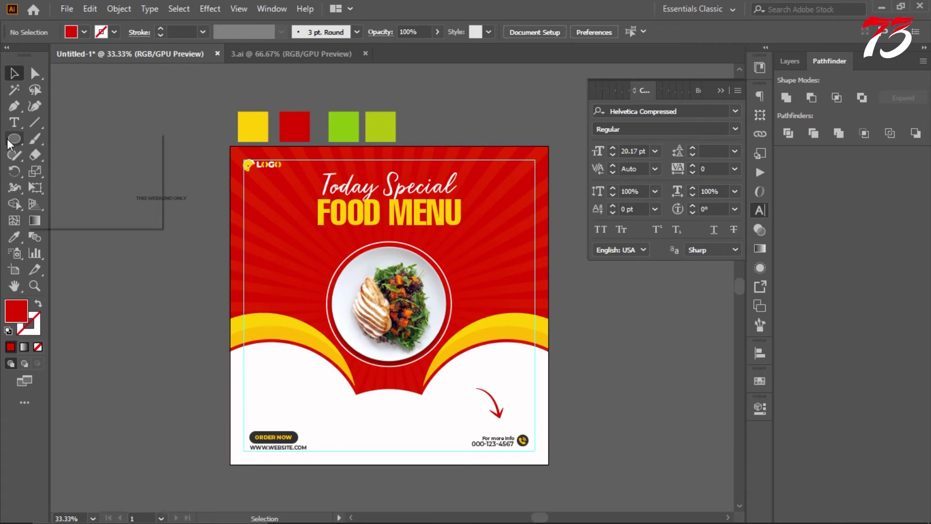
- Draw a white circle left of the poster with a smaller concentric copy on top
key(l)
drag(156, 275, 207, 334)
key(i)
click(291, 412)
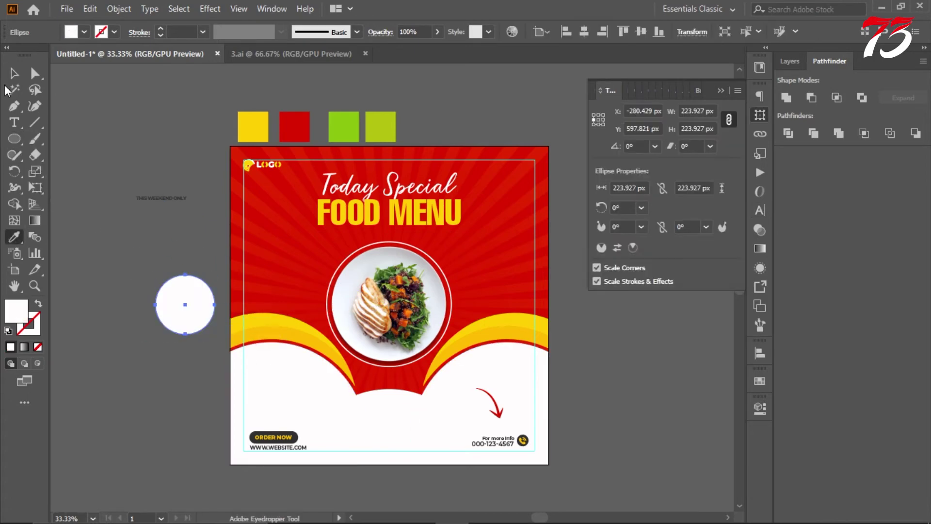
key(v)
key(ctrl+equal)
key(ctrl+equal)
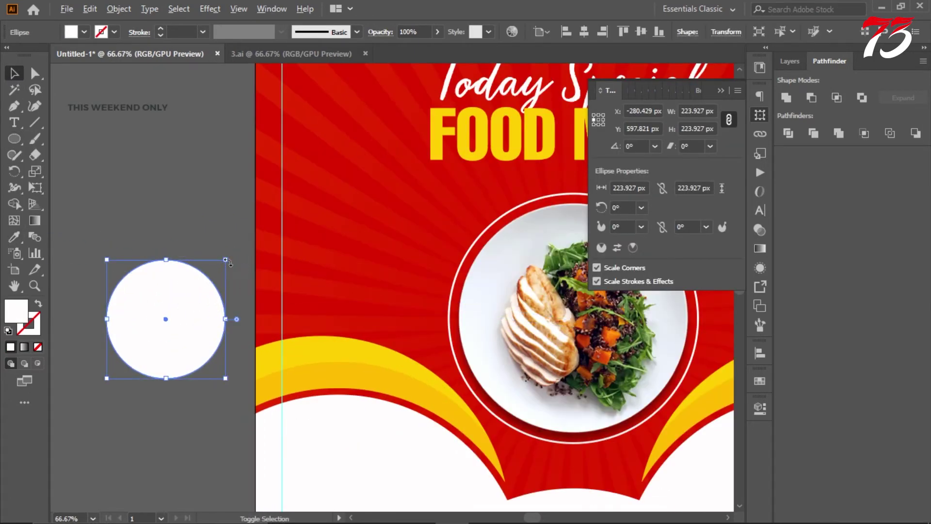
drag(225, 260, 220, 265)
key(ctrl+equal)
key(ctrl+equal)
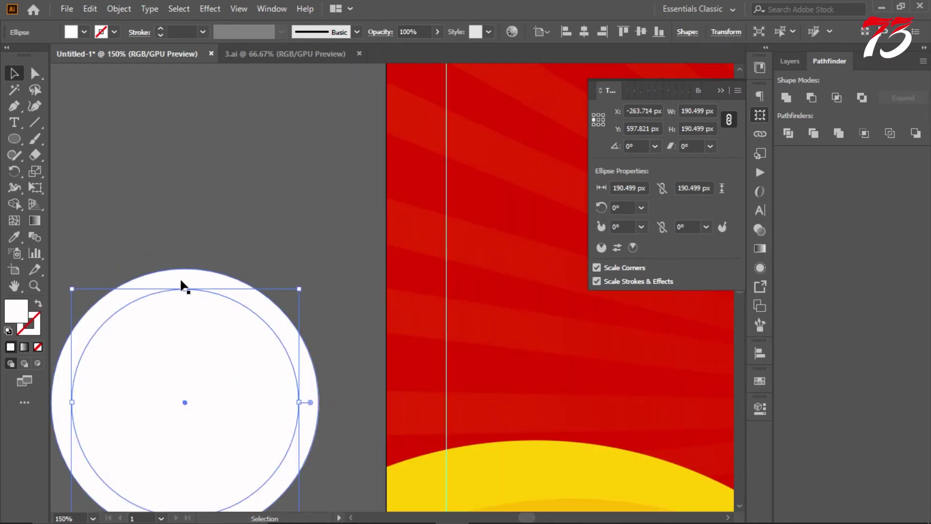
- Fill the outer circle with light grey #e5e5e5
click(181, 280)
double_click(16, 310)
text(e5e5e5)
key(Return)
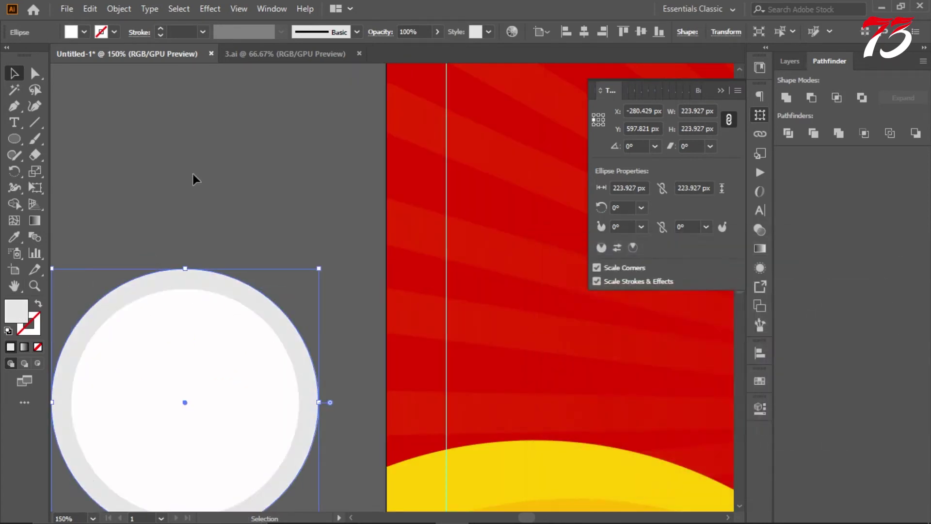
scroll(193, 174, down, 3)
key(ctrl+shift+a)
scroll(182, 239, down, 2)
- Bring the 50% OFF text from 3.ai into the circle
key(ctrl+Tab)
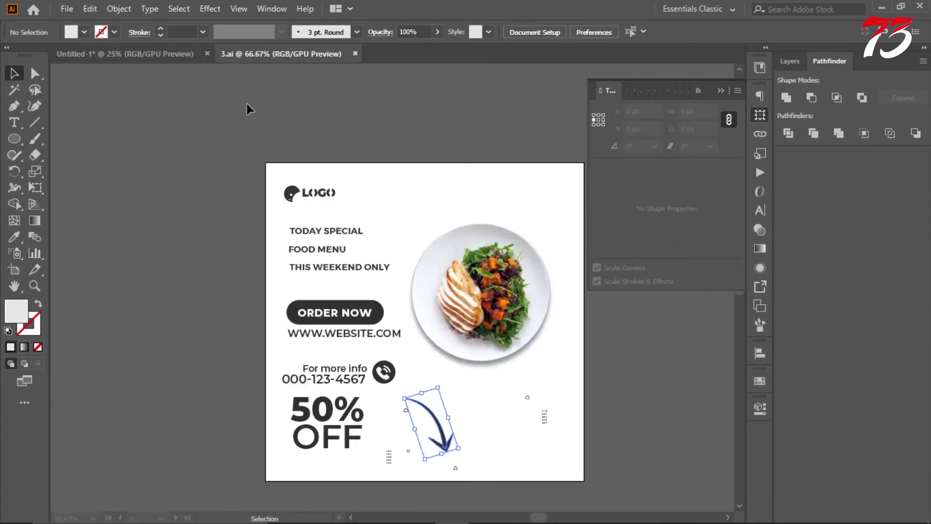
click(247, 109)
scroll(165, 130, up, 1)
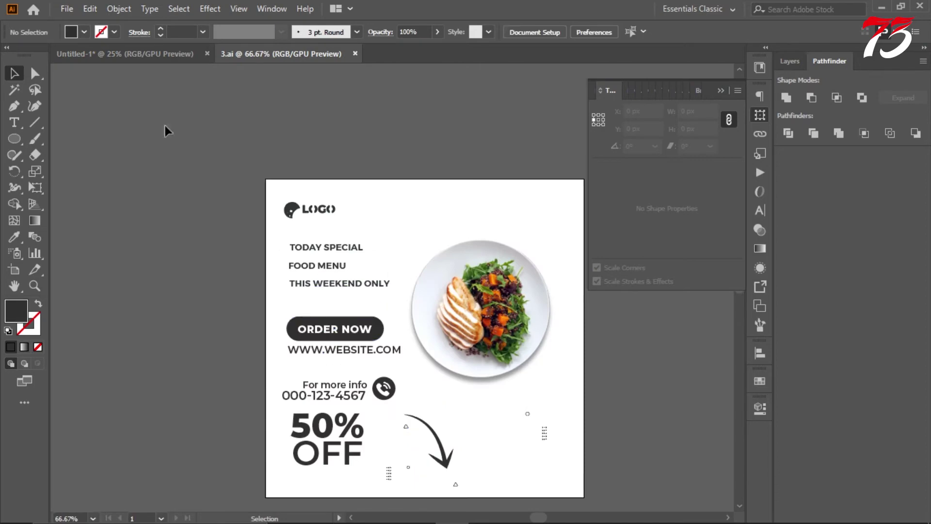
click(124, 53)
scroll(171, 246, up, 5)
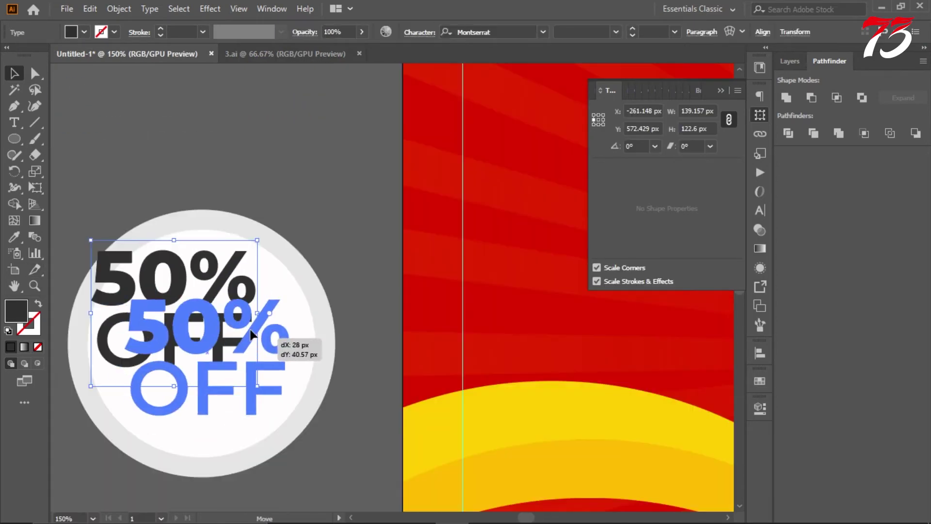
drag(246, 296, 271, 332)
- Make the 50% line of the badge text red
click(17, 127)
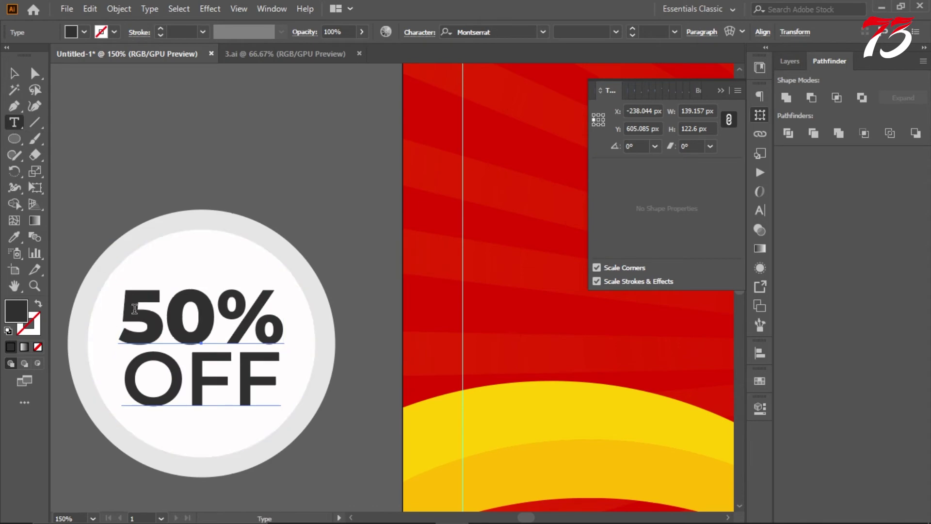
drag(121, 316, 284, 315)
double_click(22, 305)
click(852, 305)
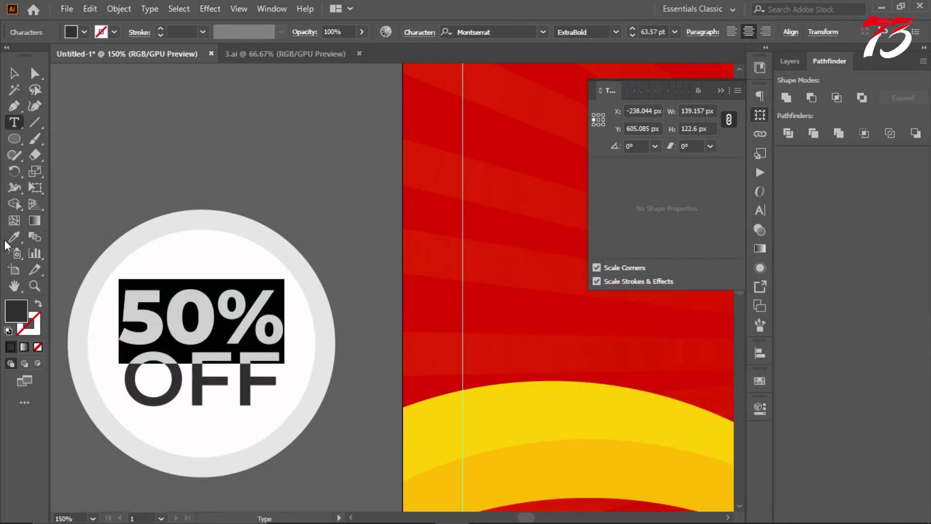
key(i)
click(413, 201)
click(19, 68)
- Move the badge onto the food plate and shrink it over the plate's upper right edge
scroll(267, 332, down, 3)
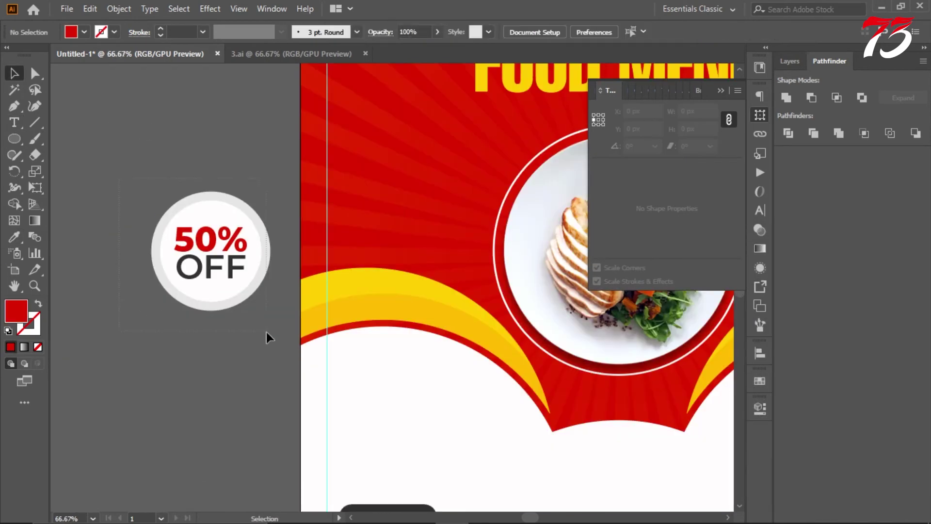
click(251, 329)
scroll(252, 329, down, 3)
drag(141, 311, 403, 277)
scroll(135, 313, up, 2)
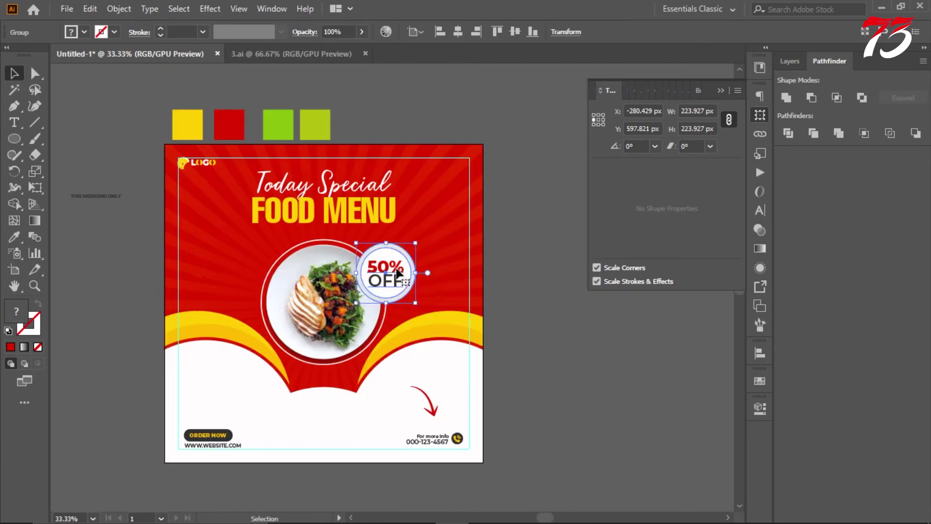
scroll(403, 277, up, 2)
drag(420, 228, 420, 249)
scroll(491, 290, down, 3)
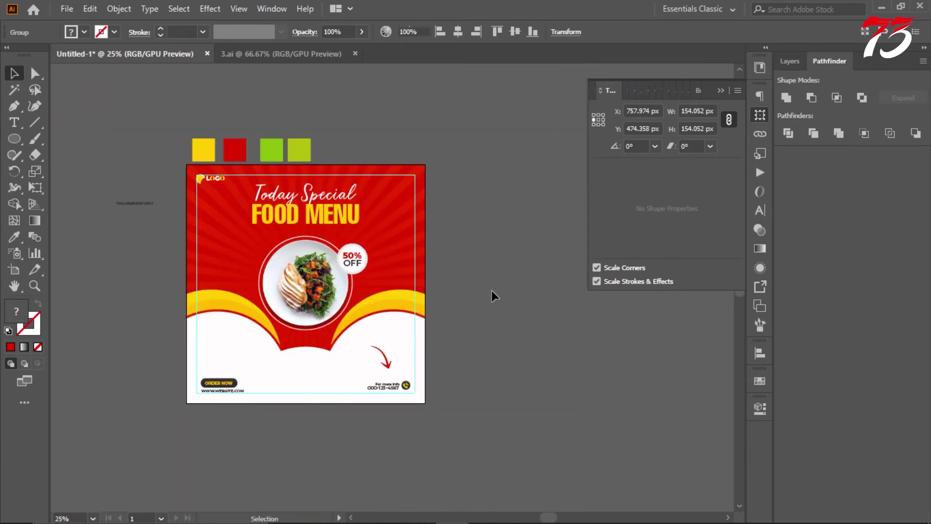
scroll(381, 247, up, 2)
- Move THIS WEEKEND ONLY under the FOOD MENU heading
click(522, 331)
scroll(554, 309, down, 2)
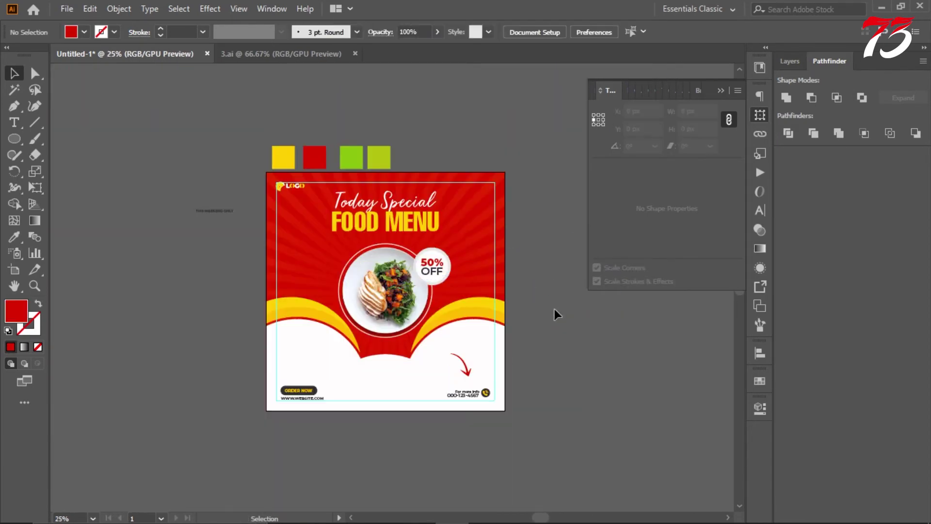
scroll(544, 304, up, 1)
scroll(484, 308, up, 2)
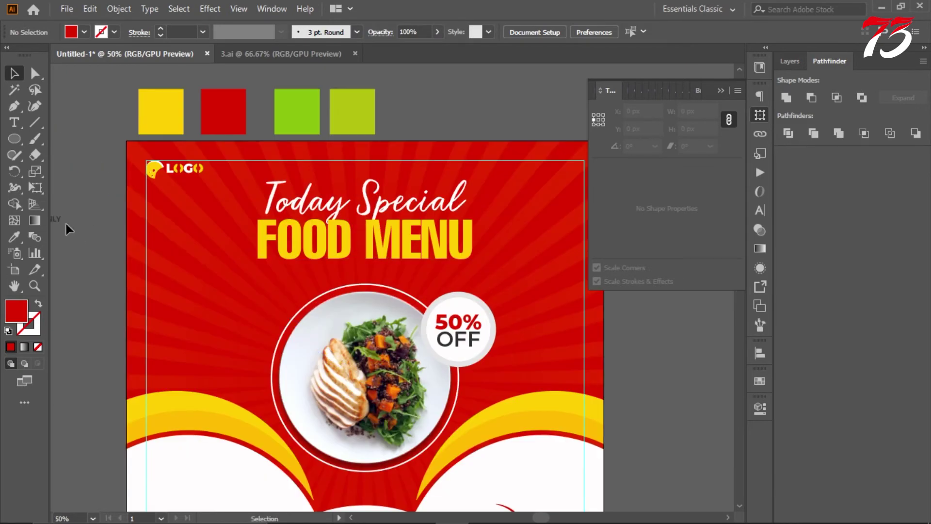
mouse_move(58, 223)
mouse_down()
mouse_move(397, 274)
mouse_move(388, 272)
mouse_move(449, 303)
mouse_move(380, 279)
mouse_up()
scroll(449, 303, up, 2)
scroll(403, 286, up, 3)
scroll(380, 279, down, 4)
- Make THIS WEEKEND ONLY white in the Medium font weight
key(i)
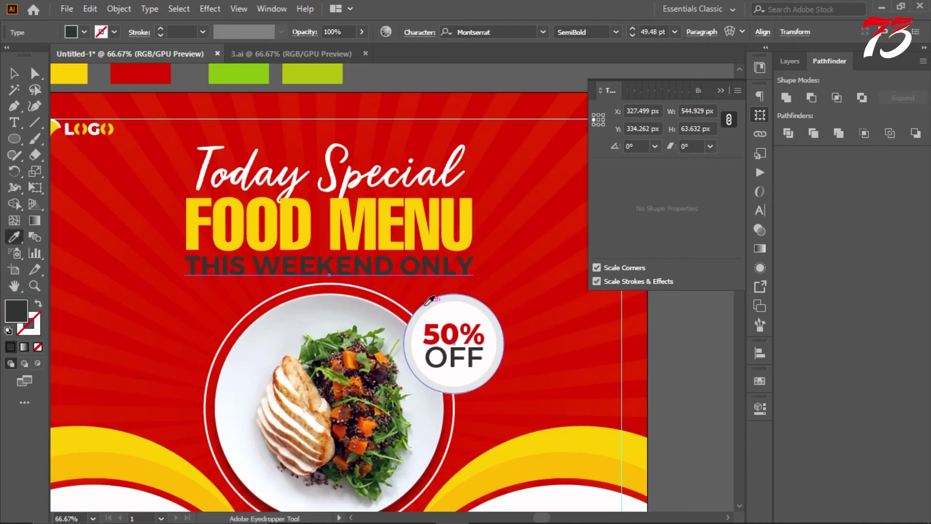
click(340, 167)
key(ctrl+t)
click(735, 129)
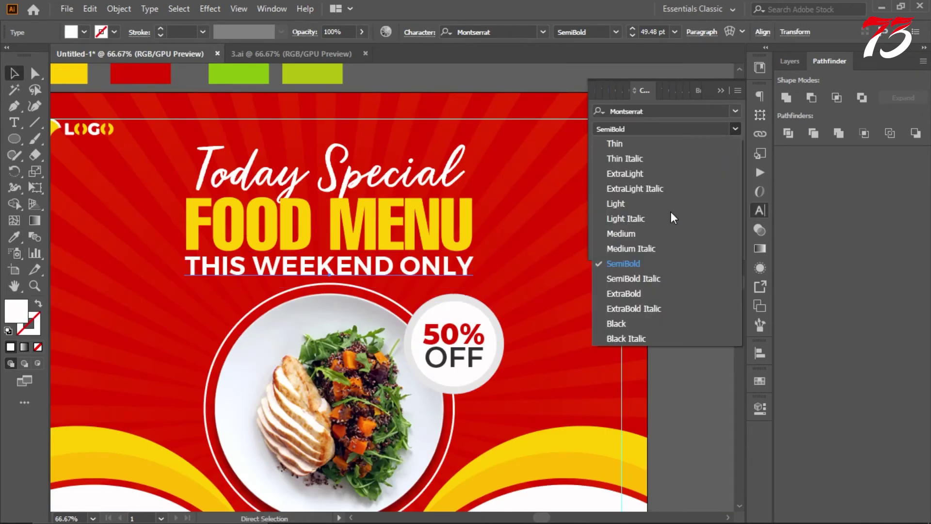
click(642, 233)
click(13, 76)
- Resize the title lines together with THIS WEEKEND ONLY and view the whole poster
scroll(545, 285, down, 3)
scroll(395, 243, up, 3)
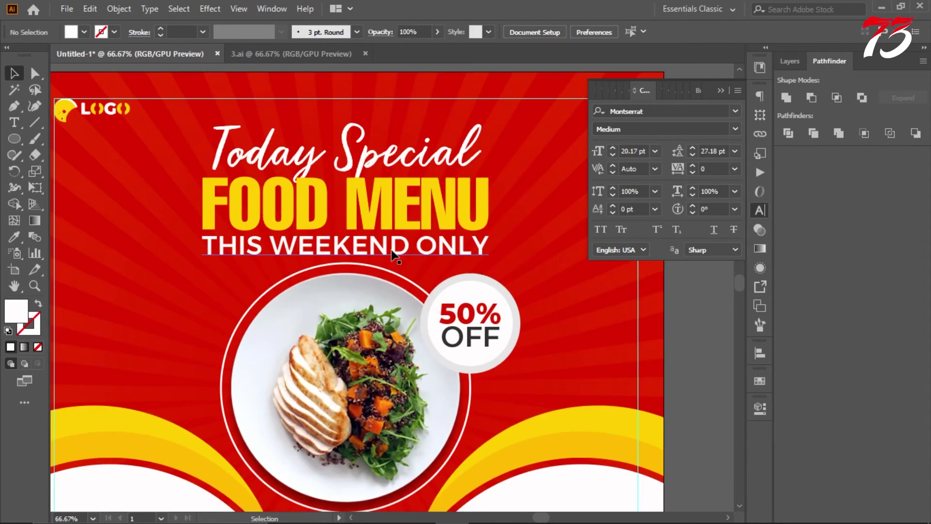
shift+click(388, 209)
shift+click(371, 159)
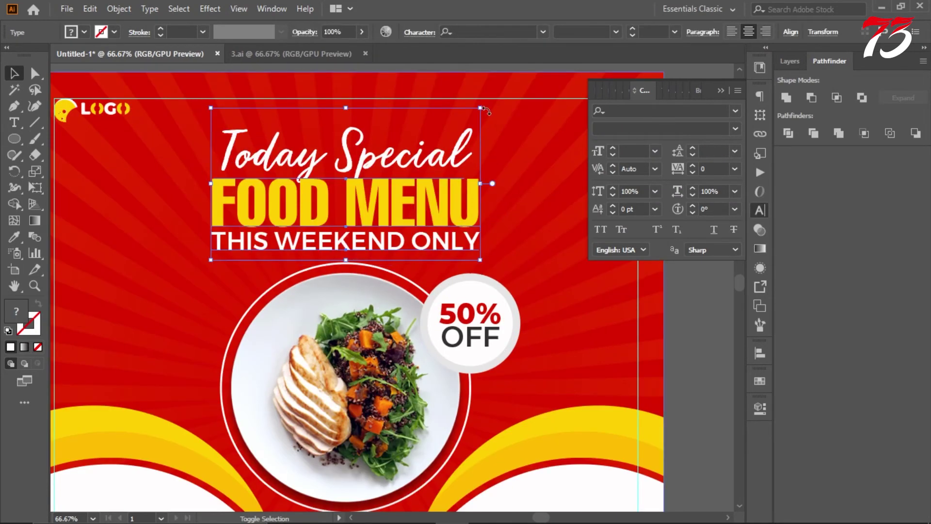
drag(491, 105, 481, 250)
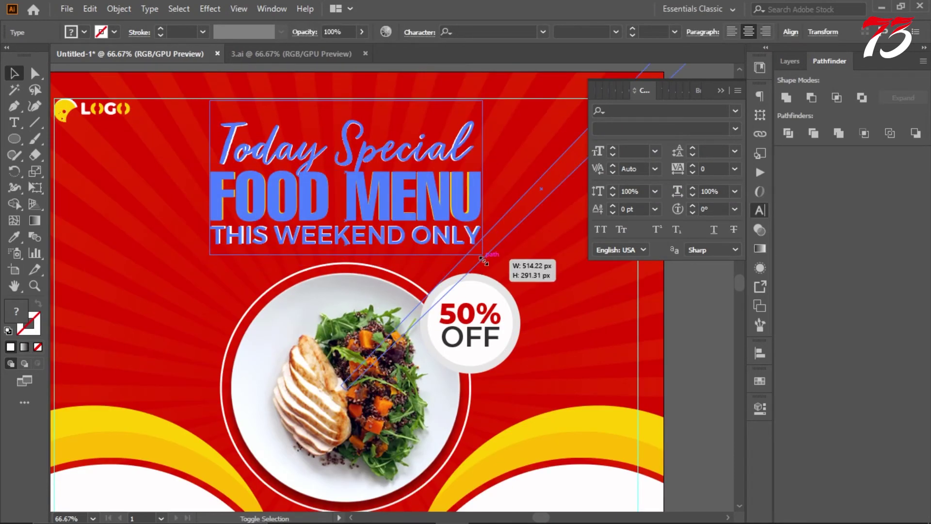
scroll(609, 288, down, 2)
click(630, 282)
key(ctrl+t)
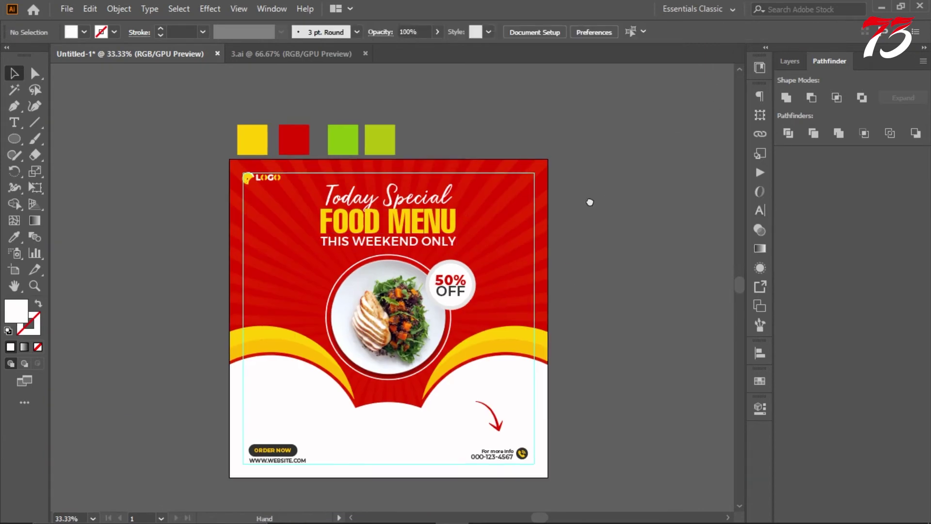
scroll(521, 174, down, 1)
click(301, 54)
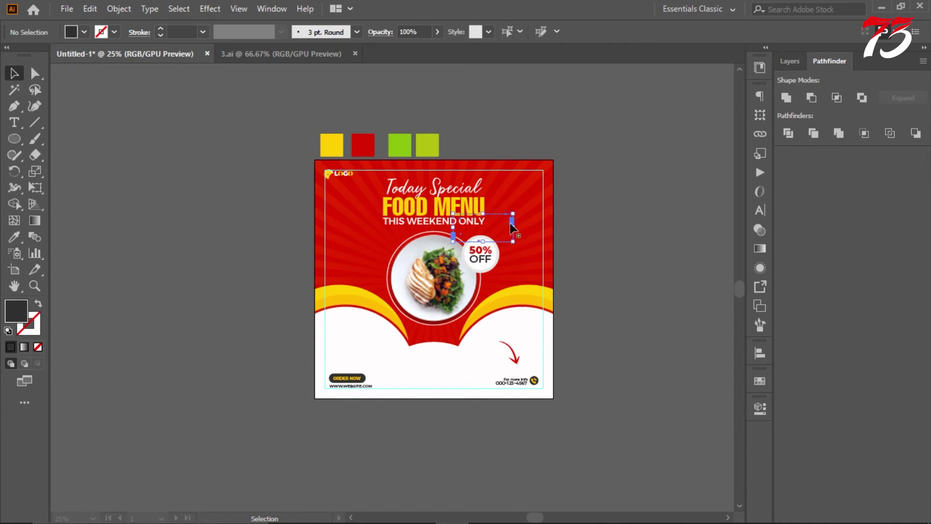
- Bring the decoration group from 3.ai onto Untitled-1, resized and lowered around the heading
mouse_move(177, 66)
mouse_down()
mouse_move(510, 222)
mouse_move(601, 364)
mouse_up()
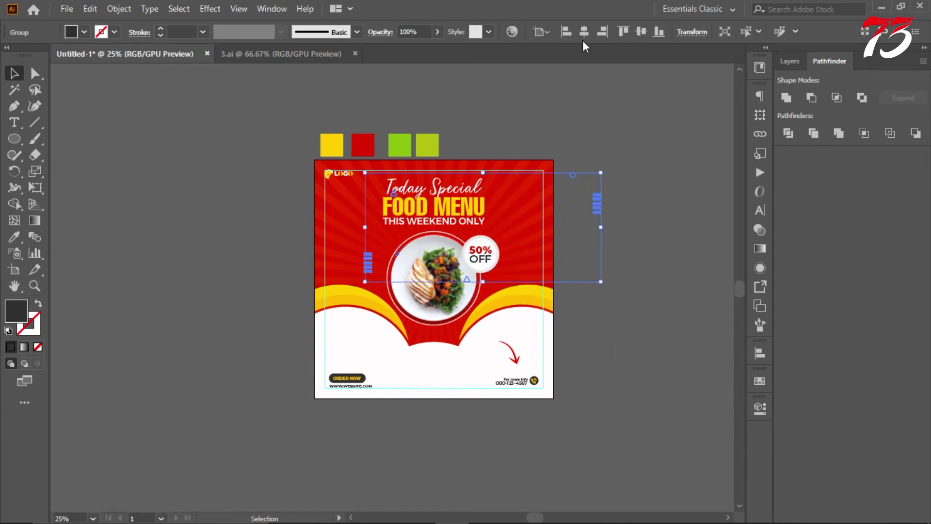
scroll(589, 188, up, 2)
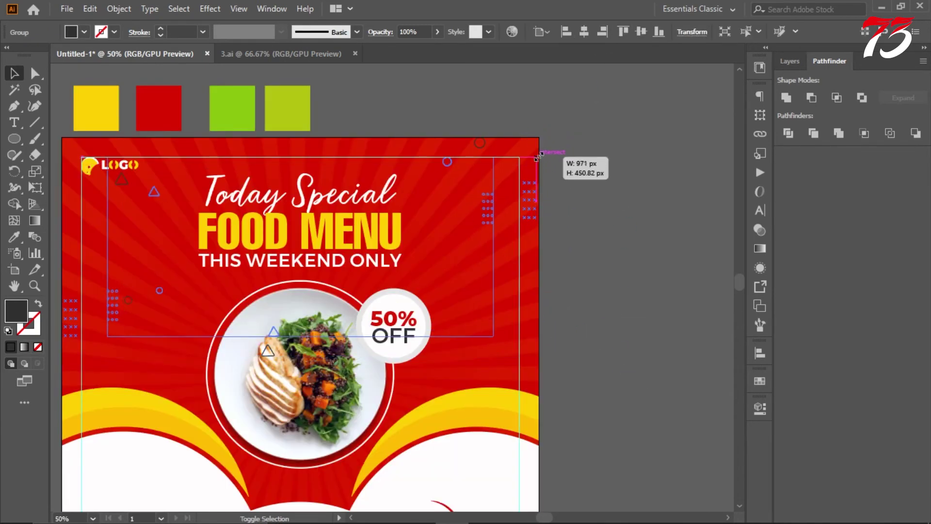
drag(536, 162, 503, 153)
drag(504, 203, 503, 244)
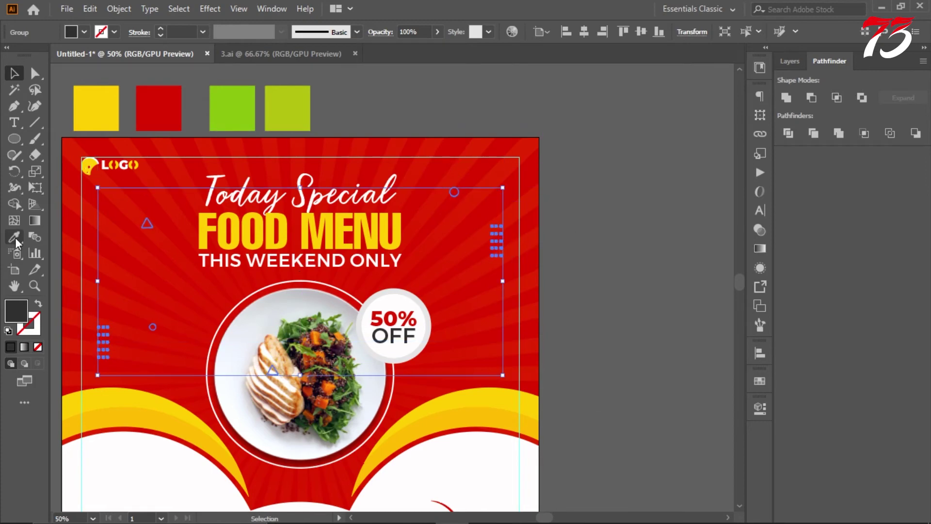
- Colour the decorative triangles, circles and dot grids white
double_click(10, 319)
click(862, 284)
click(616, 162)
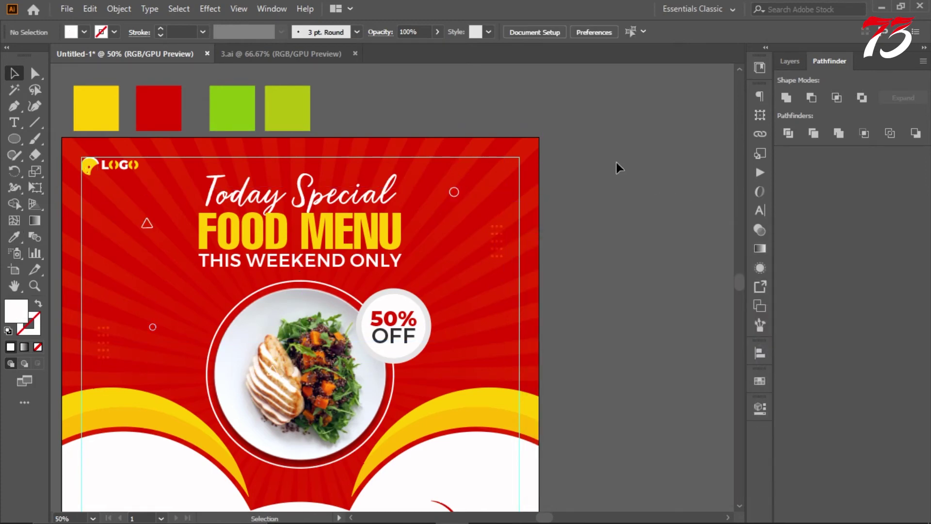
scroll(601, 188, down, 1)
scroll(251, 115, down, 1)
scroll(251, 115, up, 1)
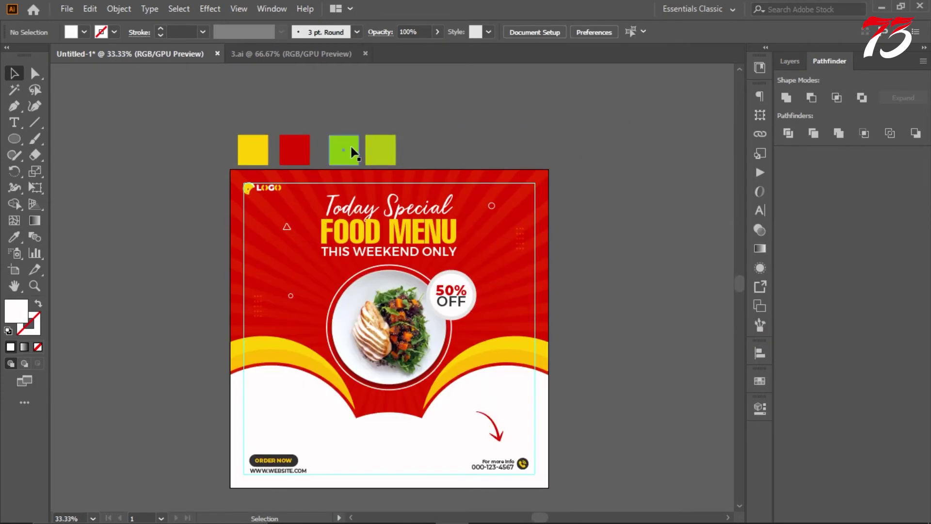
scroll(329, 185, down, 3)
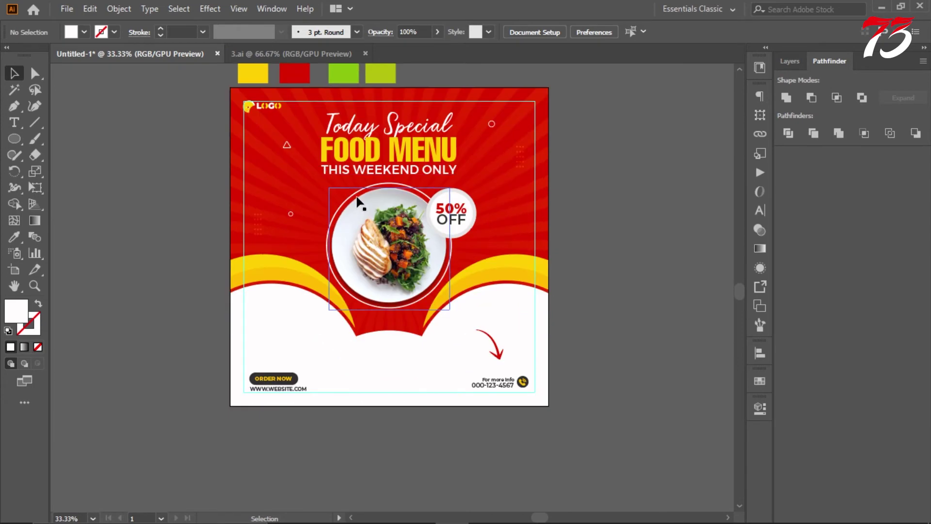
- Select the white bottom wave and circles, then undo a trial downward move
scroll(235, 165, down, 1)
scroll(274, 182, up, 1)
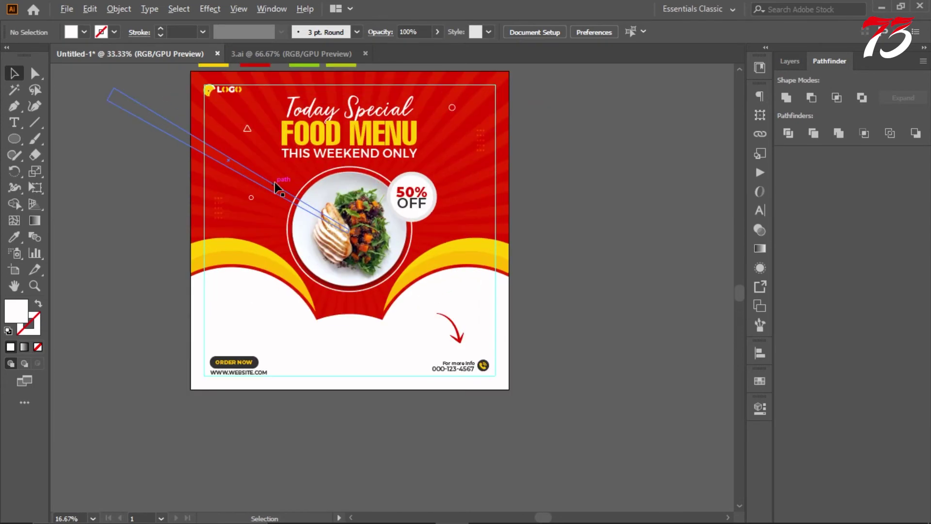
scroll(275, 182, down, 1)
click(267, 287)
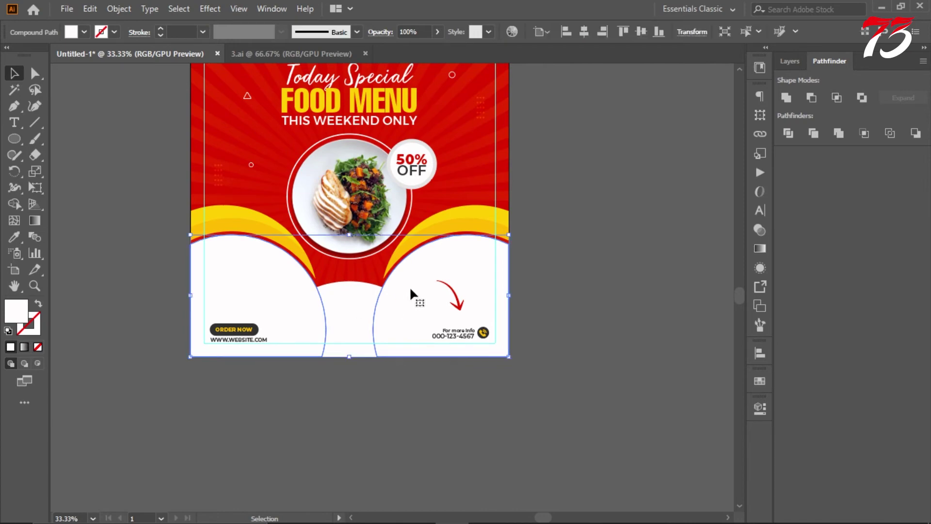
shift+click(471, 253)
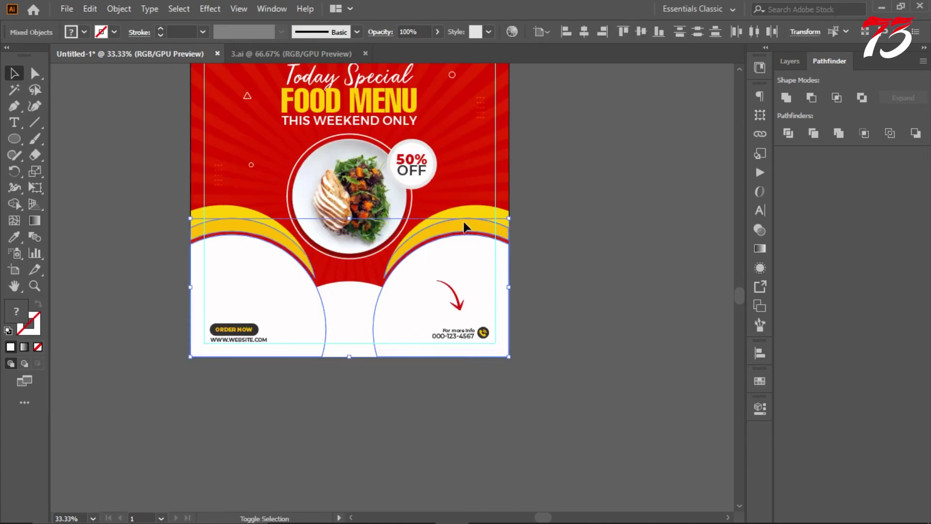
drag(470, 210, 446, 283)
key(a)
key(ctrl+z)
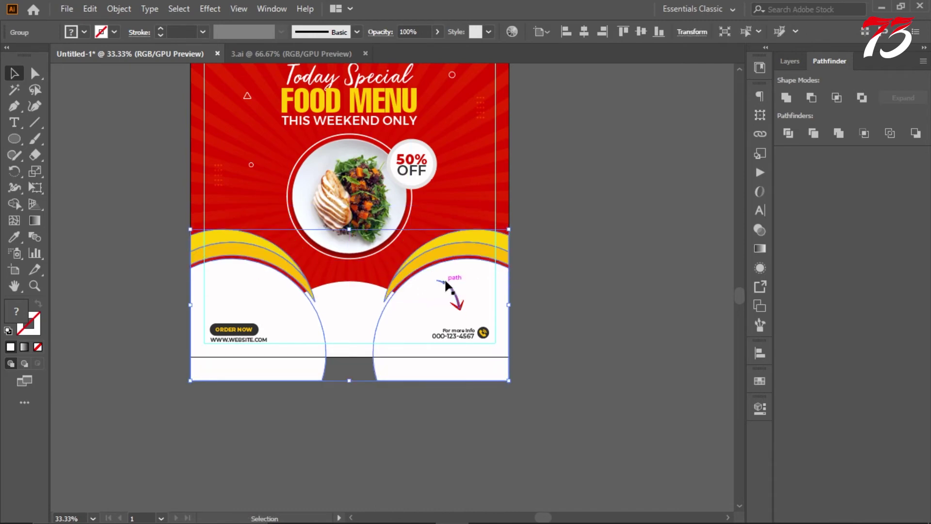
- Delete the two strips hanging below the poster with the Shape Builder
shift+click(503, 175)
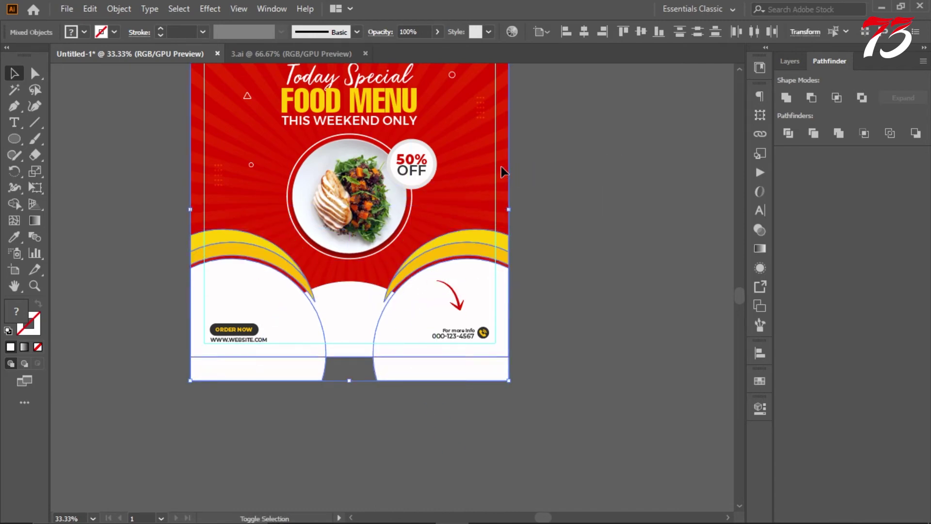
click(14, 204)
alt+click(260, 370)
alt+click(436, 374)
key(v)
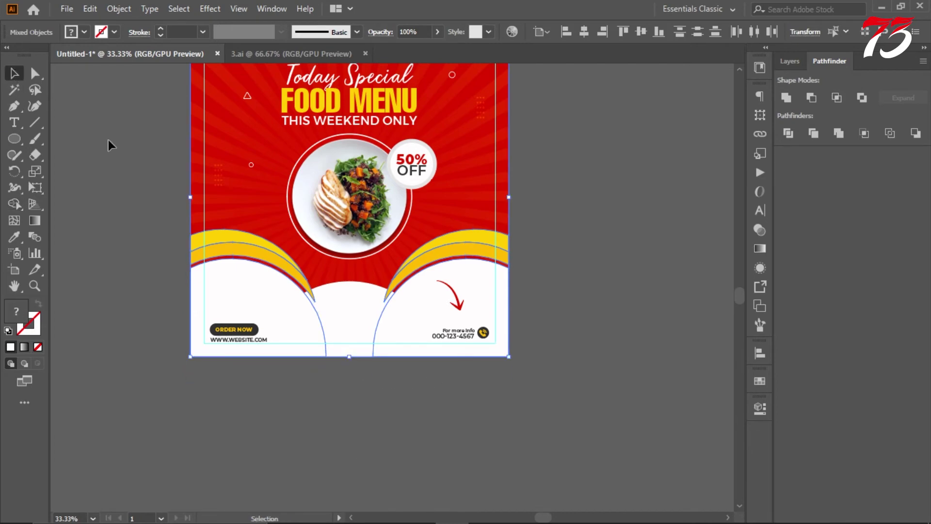
- Lower the white semicircle to the poster bottom and trim its part below the artboard
scroll(350, 336, up, 1)
drag(348, 336, 351, 352)
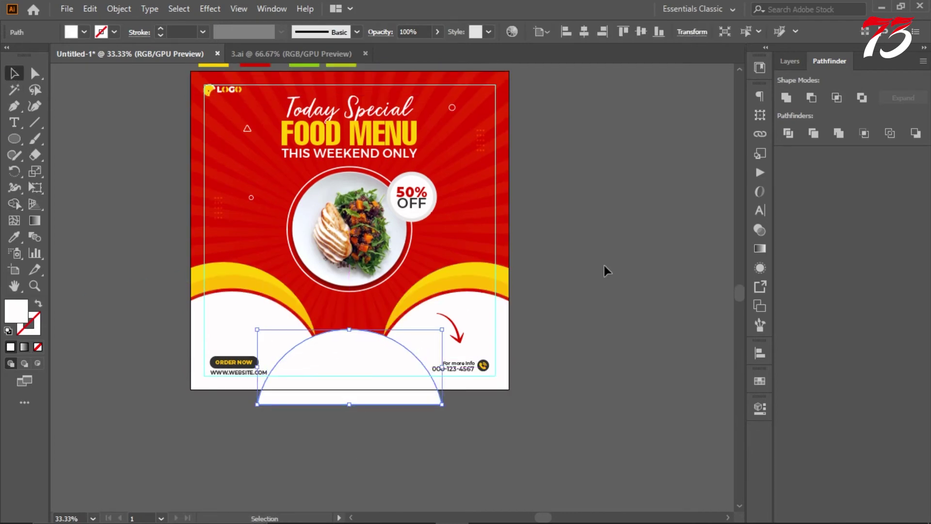
scroll(350, 352, up, 3)
shift+click(372, 327)
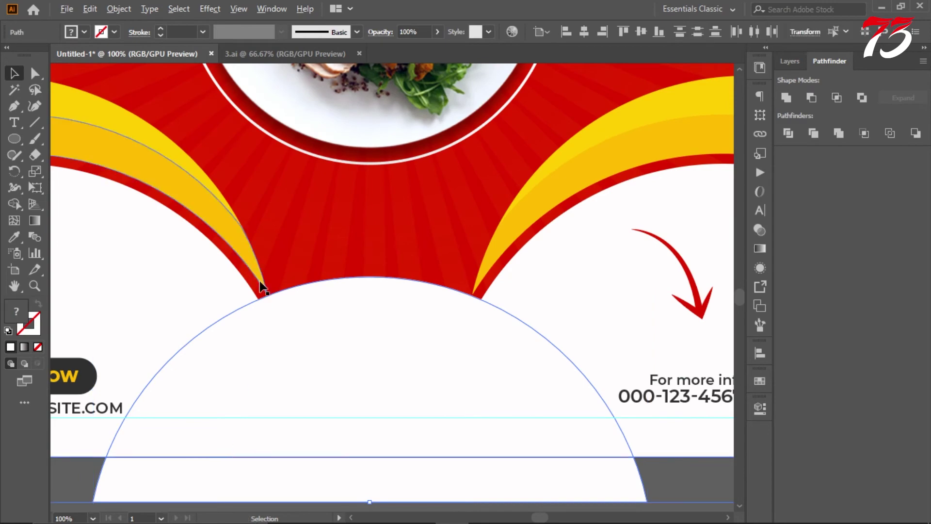
scroll(260, 280, down, 3)
click(14, 204)
alt+click(300, 345)
- Select the food plate photo together with its 50% OFF badge via the Layers panel
key(v)
key(ctrl+shift+a)
scroll(332, 211, up, 1)
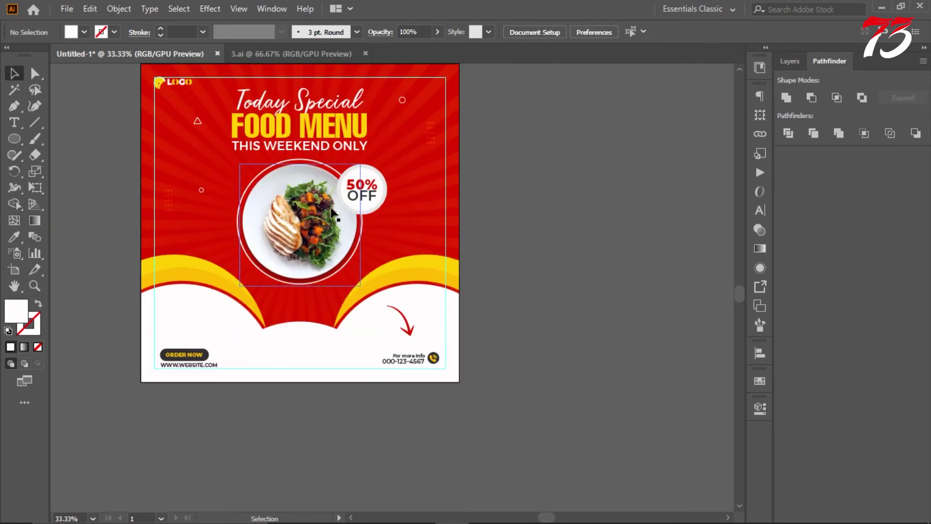
click(332, 211)
scroll(334, 210, up, 2)
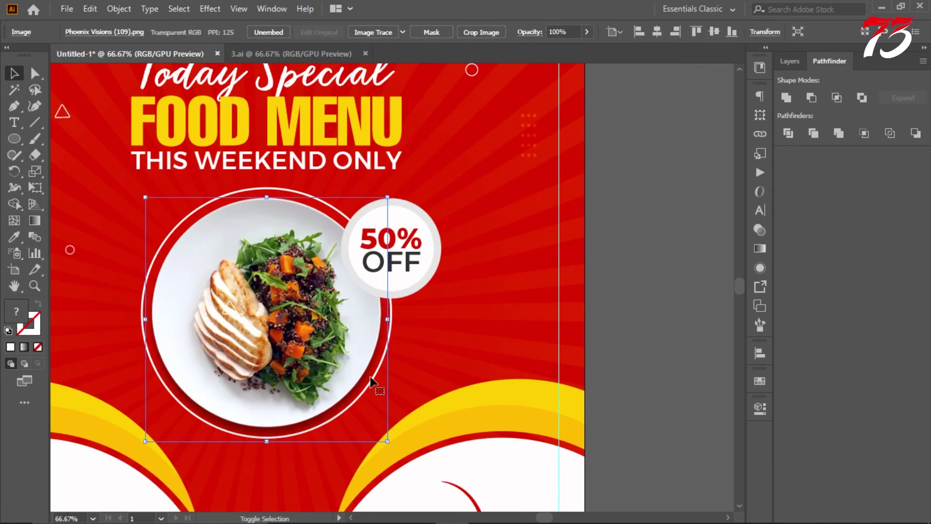
click(785, 61)
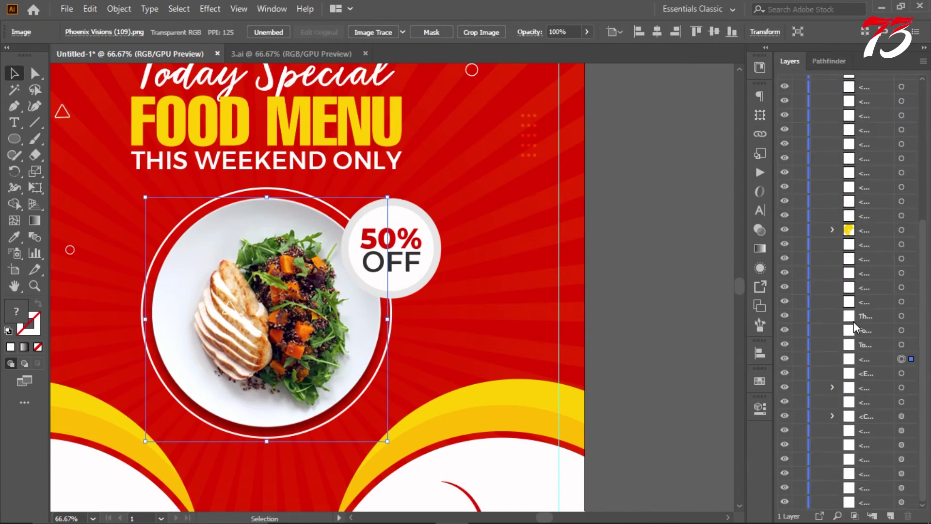
click(432, 274)
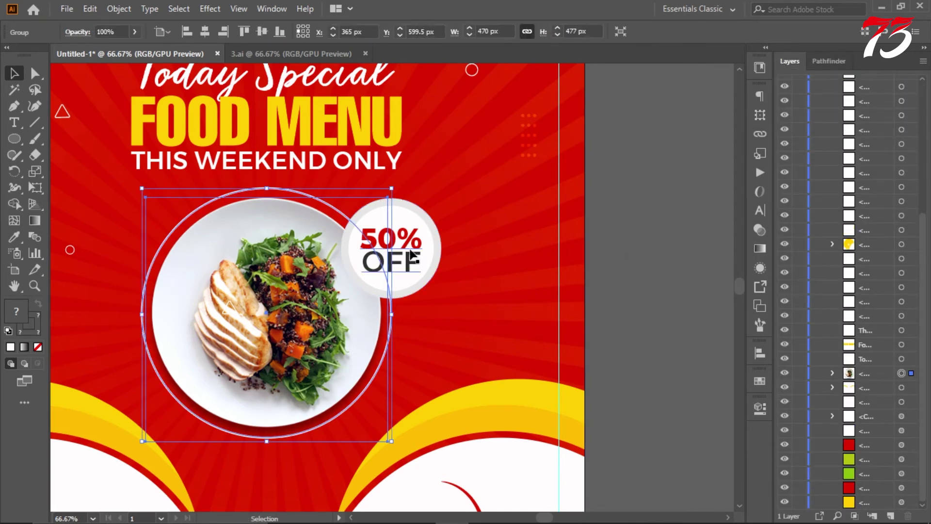
shift+click(328, 331)
- Enlarge and slightly lower the plate and badge, then add a second artboard
scroll(328, 332, down, 3)
drag(454, 363, 466, 379)
drag(316, 281, 316, 287)
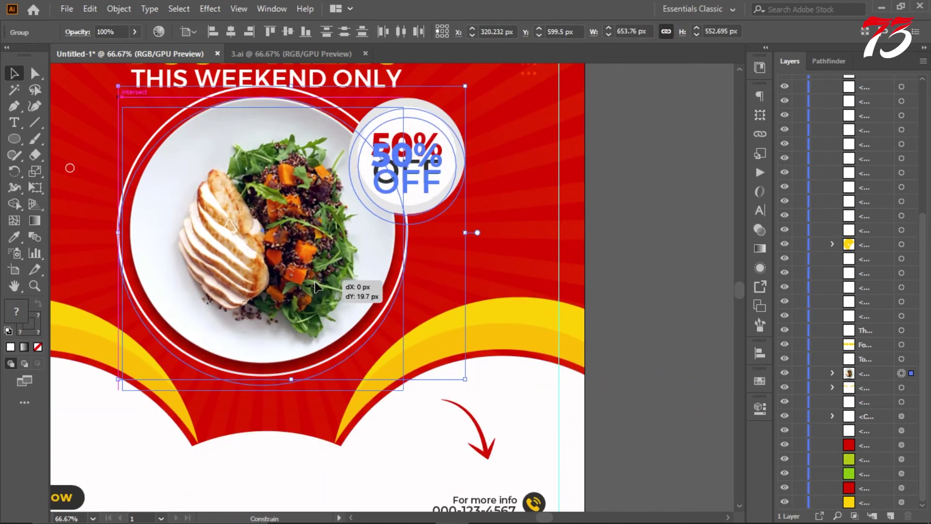
key(ctrl+minus)
key(ctrl+minus)
key(ctrl+minus)
click(14, 269)
- Place Artboard 2 beside the poster and fill it with a centred, green copy of the background
click(187, 31)
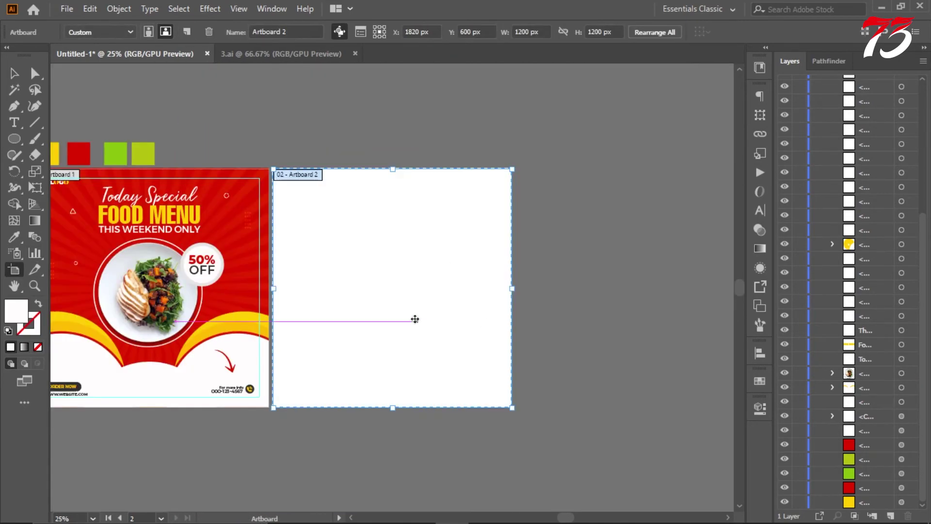
drag(415, 318, 425, 319)
click(13, 73)
key(ctrl+v)
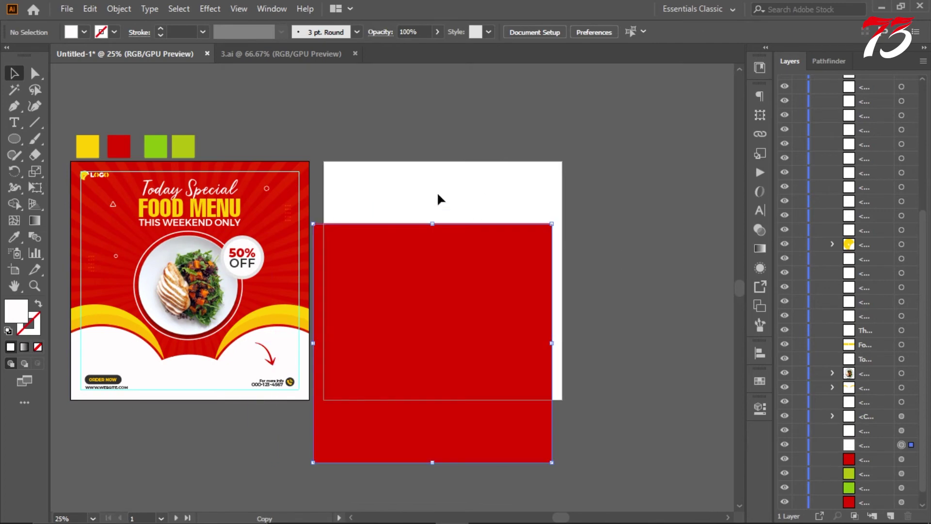
click(641, 32)
click(585, 33)
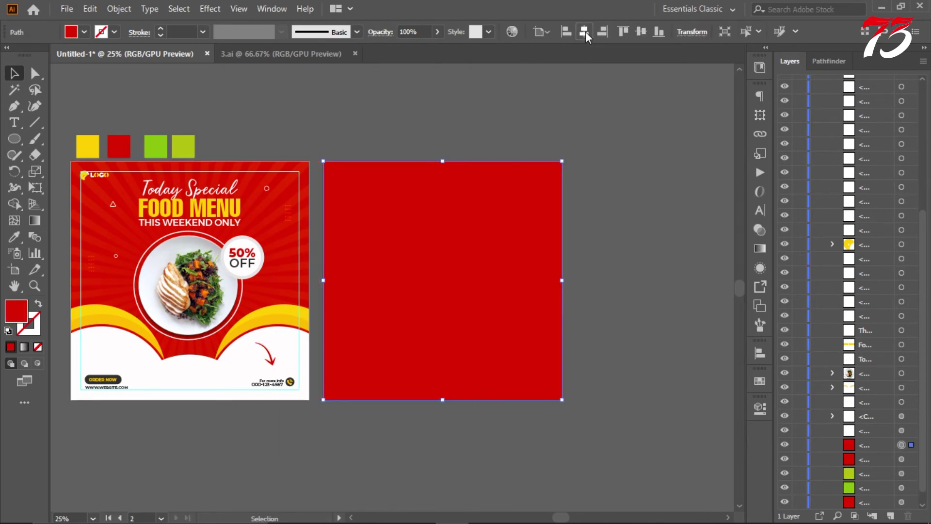
click(152, 145)
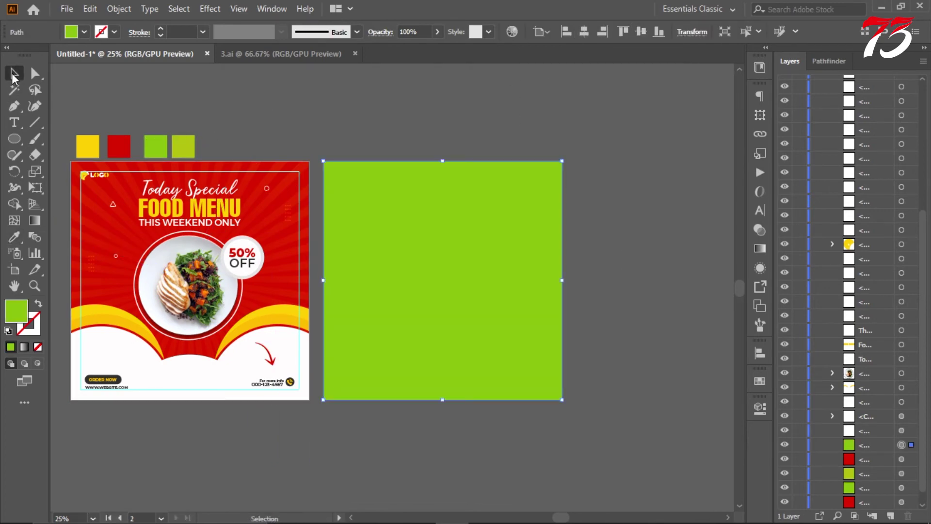
- Copy the sunburst rays onto Artboard 2, centred over the green square
click(13, 74)
drag(279, 185, 479, 294)
click(620, 31)
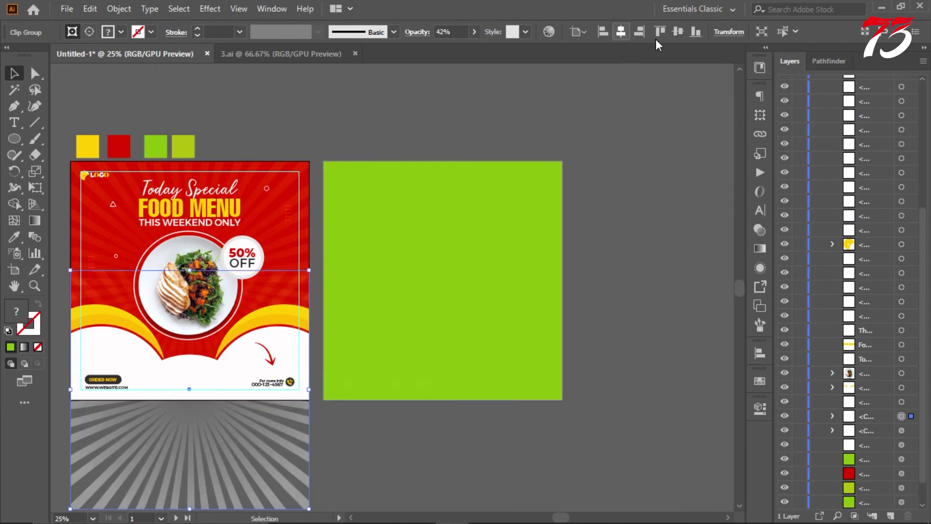
drag(303, 272, 503, 272)
click(430, 333)
click(621, 31)
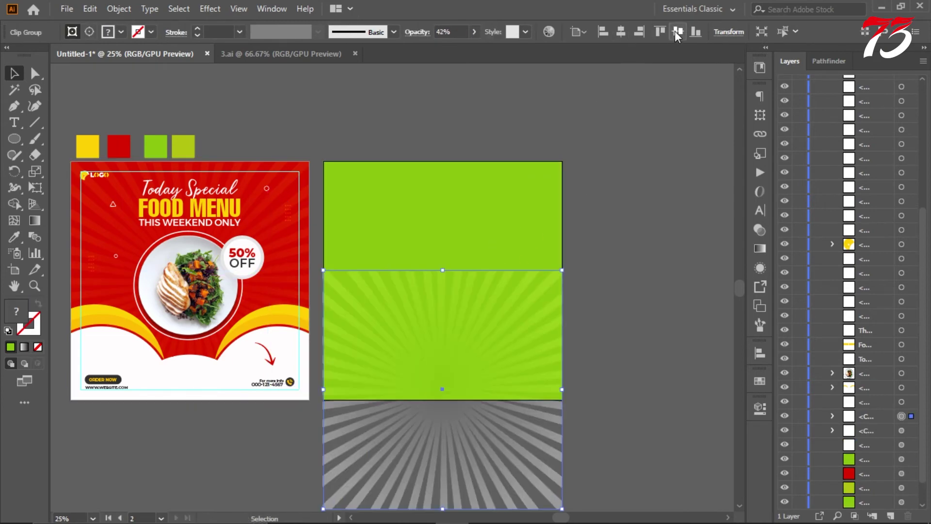
click(678, 32)
- Check that the copied sunburst keeps its 42% opacity
click(760, 248)
click(760, 230)
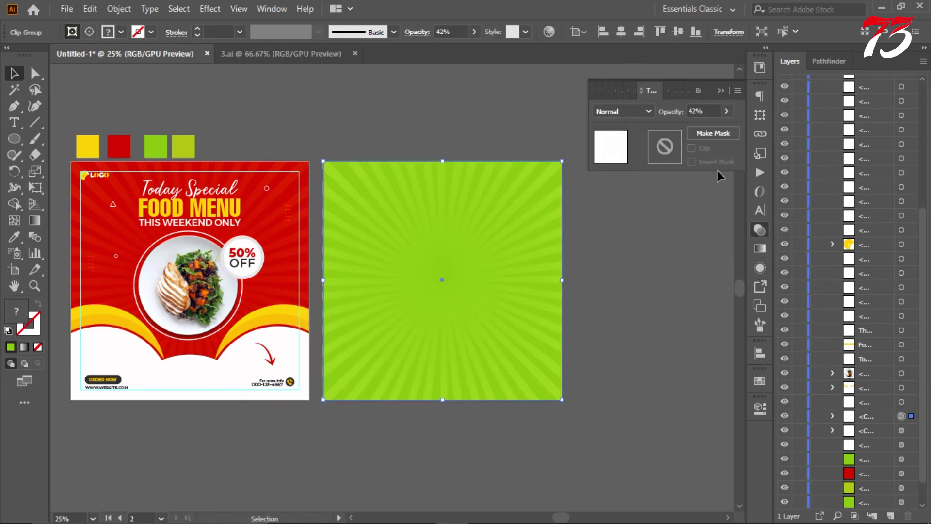
click(627, 246)
click(434, 274)
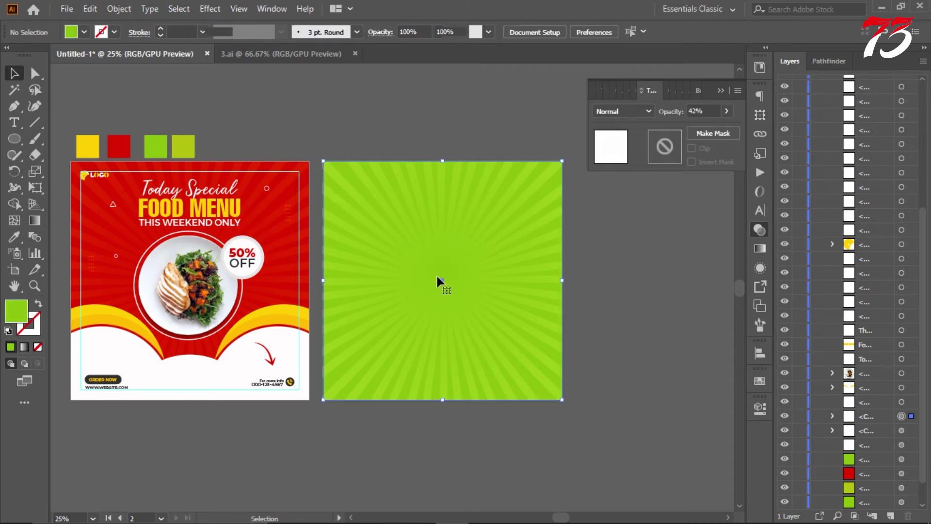
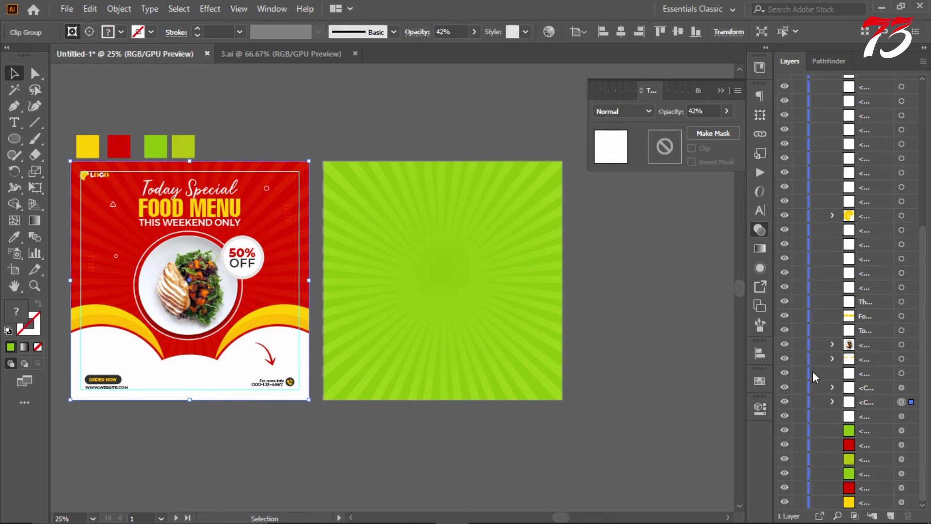
- Paste a copy of the green square in front and bring it to the top
click(624, 284)
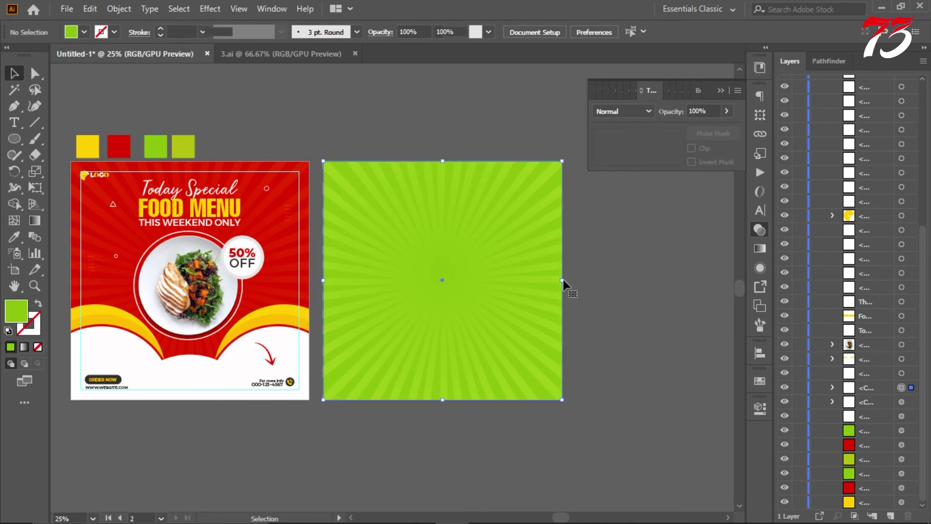
click(901, 474)
key(ctrl+f)
right_click(604, 328)
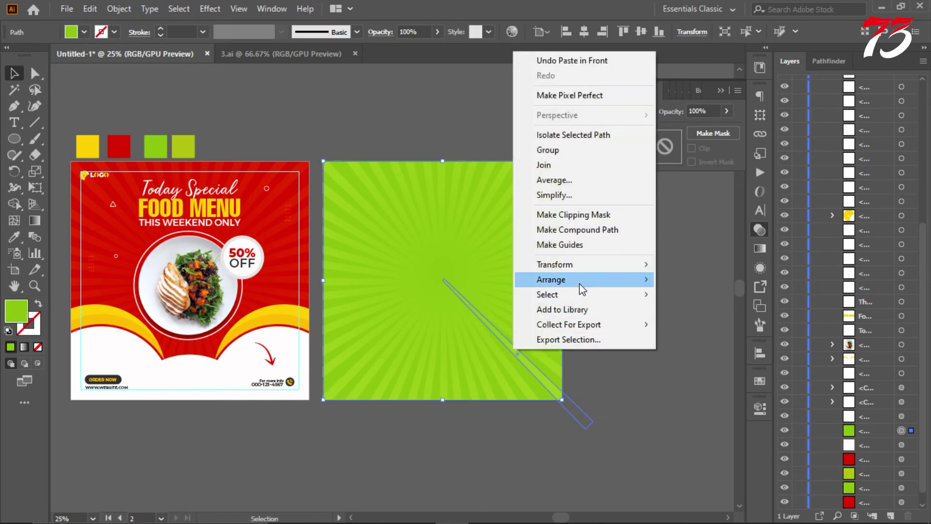
click(682, 281)
- Try a white-to-black vertical gradient on the square copy, then undo back to the plain square
click(760, 248)
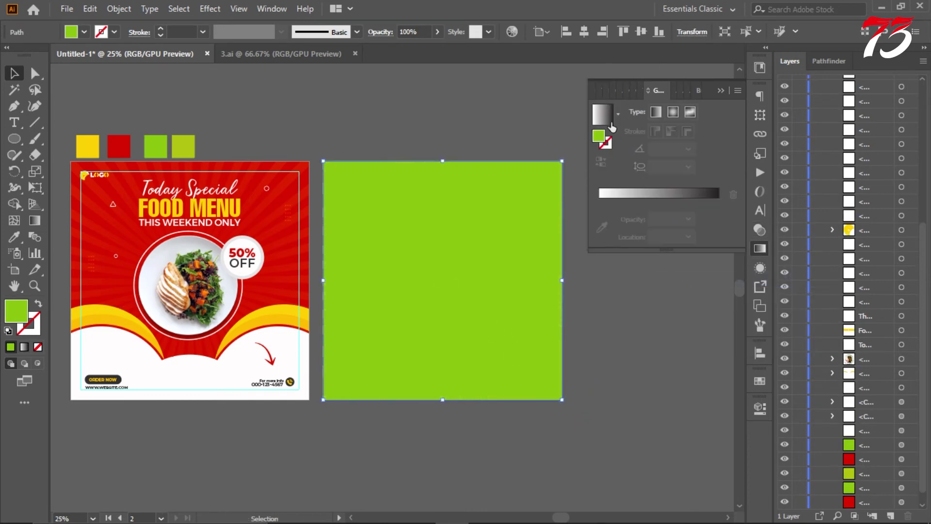
click(609, 122)
click(39, 221)
drag(442, 153, 442, 317)
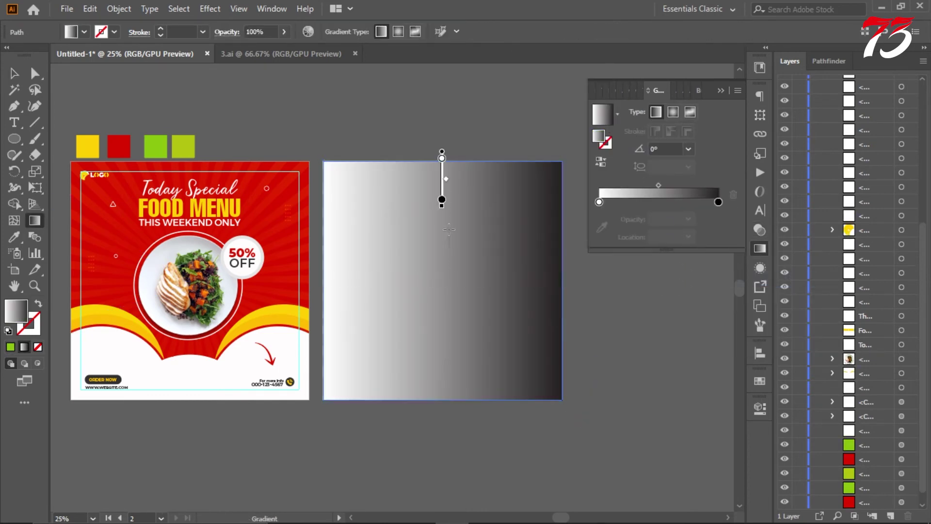
key(v)
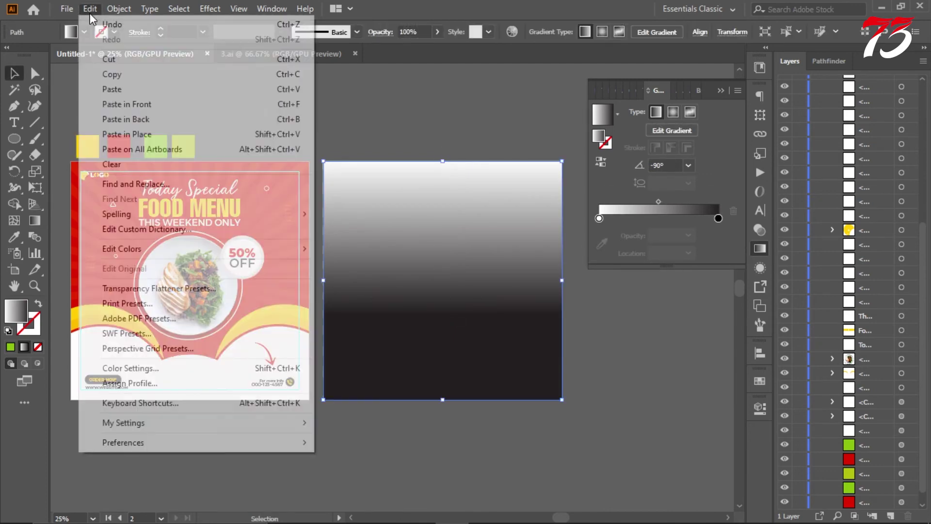
key(ctrl+z)
key(ctrl+z)
key(ctrl+z)
key(ctrl+z)
- Align the sunburst over the square and give it an inverted opacity mask with Clip off, pasting in the gradient rectangle
click(760, 230)
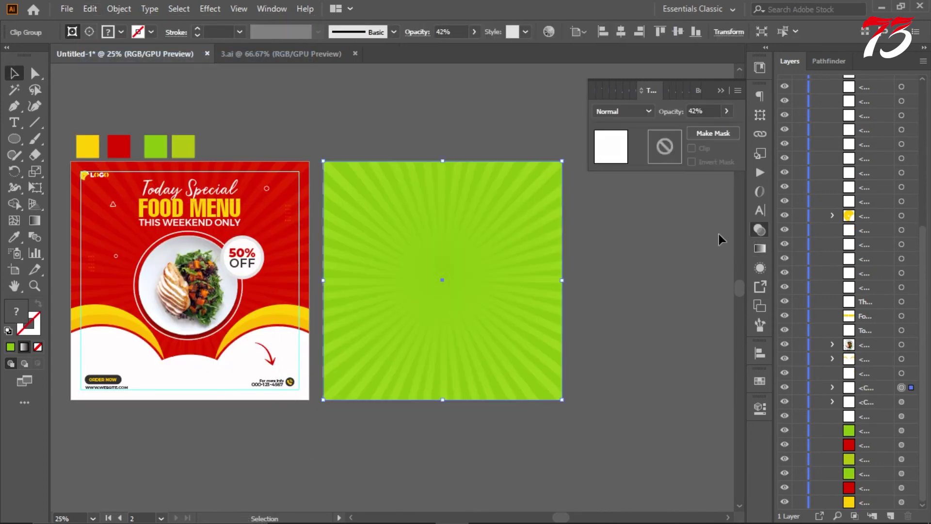
click(662, 141)
click(691, 148)
click(665, 147)
click(691, 161)
key(ctrl+v)
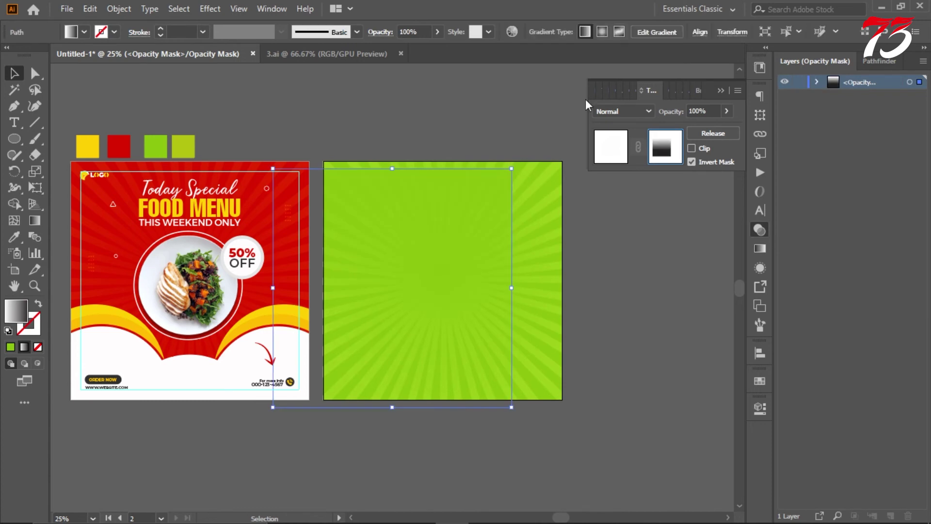
- Centre the mask gradient on the square and redraw it vertically down the square
click(700, 32)
click(587, 71)
click(662, 71)
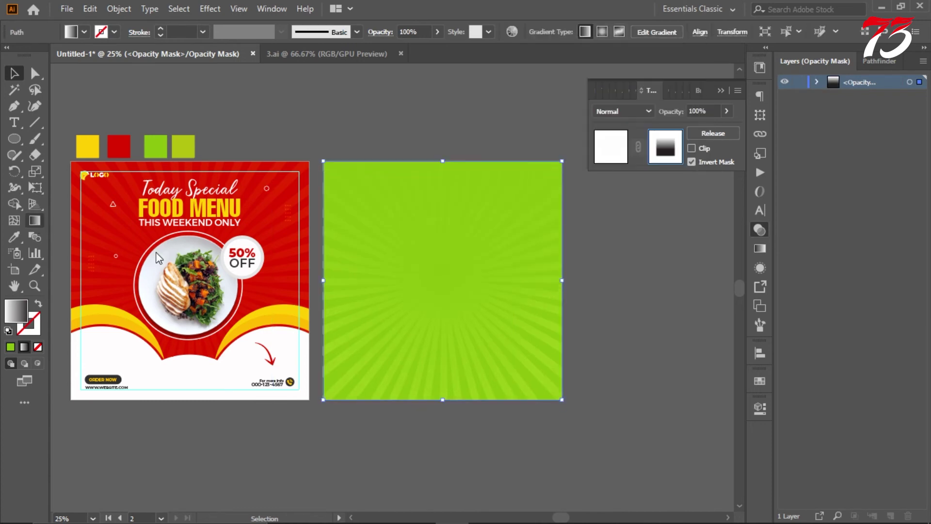
click(32, 221)
drag(442, 387, 422, 224)
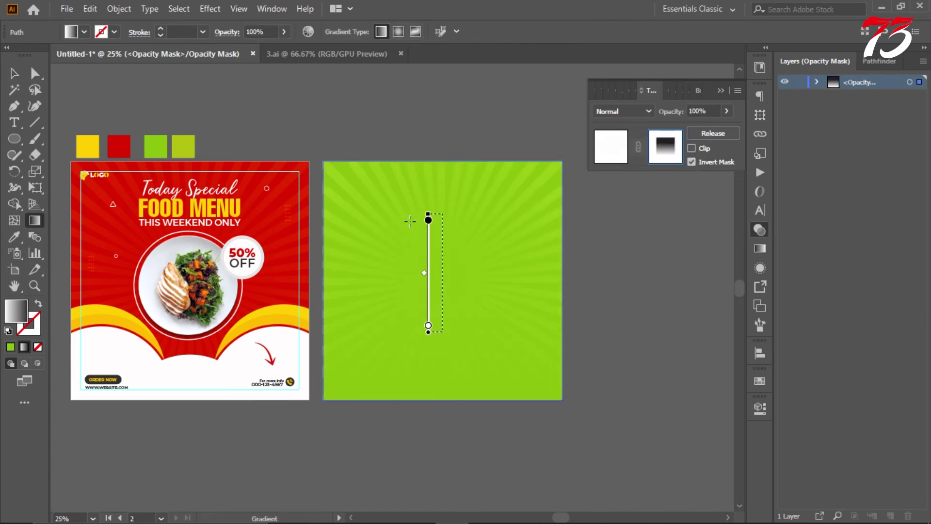
click(14, 74)
- Deselect, make the red artboard active and zoom out to see both posts
click(338, 118)
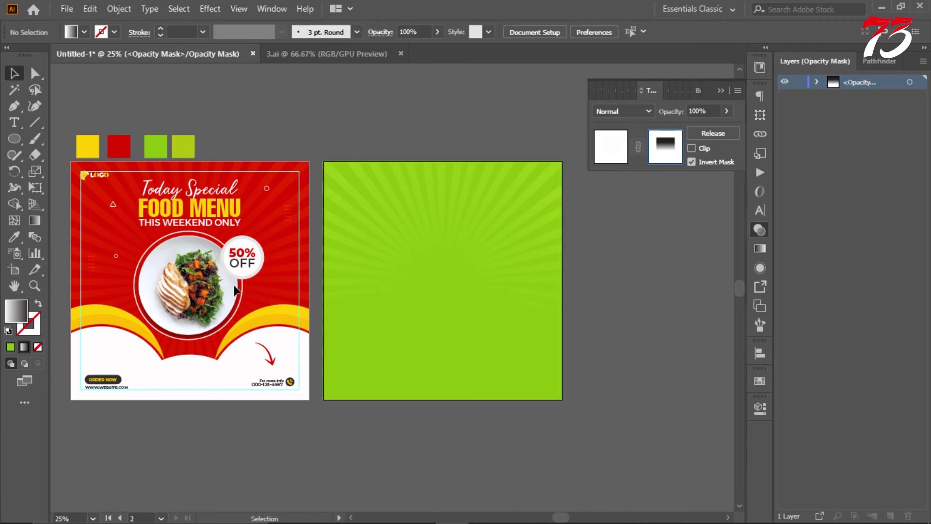
click(208, 265)
key(ctrl+minus)
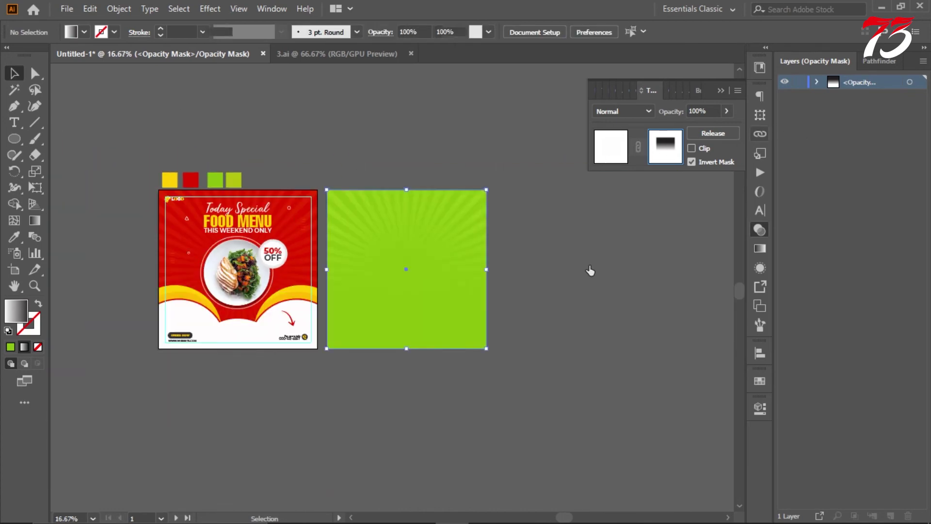
- Exit mask editing and copy the Today Special / FOOD MENU title onto the green artboard
click(611, 146)
click(238, 221)
key(ctrl+plus)
key(ctrl+plus)
key(ctrl+plus)
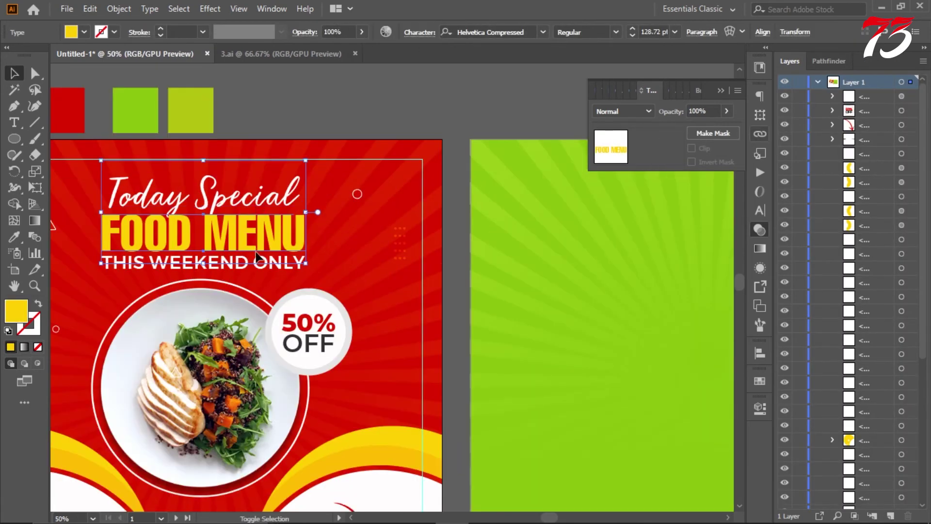
key(ctrl+minus)
key(ctrl+minus)
mouse_move(229, 213)
mouse_down()
mouse_move(521, 226)
mouse_move(481, 226)
mouse_up()
click(642, 228)
- Recolour the FOOD MENU words on the green post dark grey with the Eyedropper
key(t)
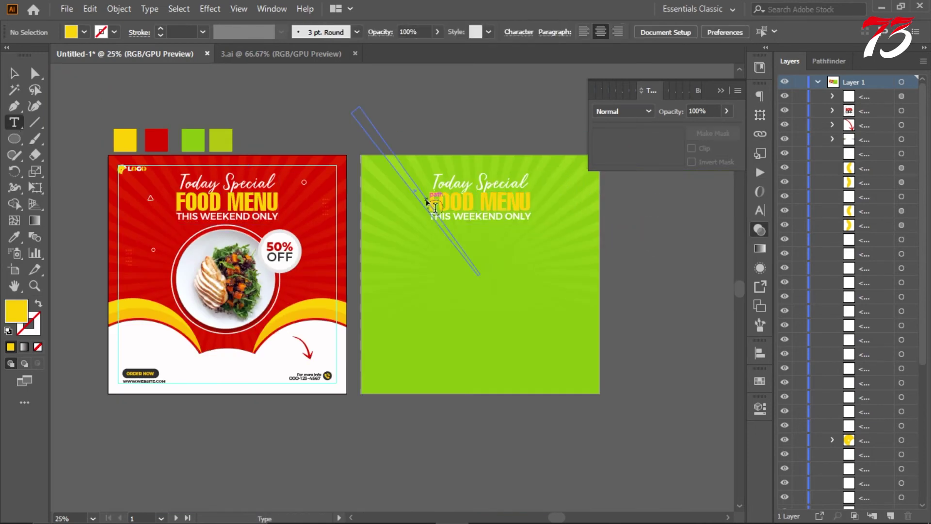
drag(430, 201, 532, 201)
key(i)
click(133, 373)
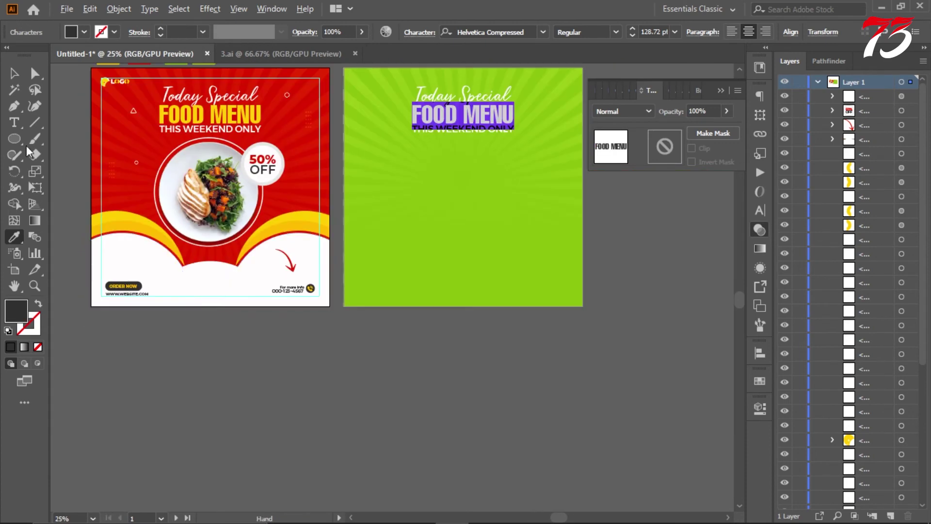
key(v)
click(680, 270)
scroll(655, 261, down, 1)
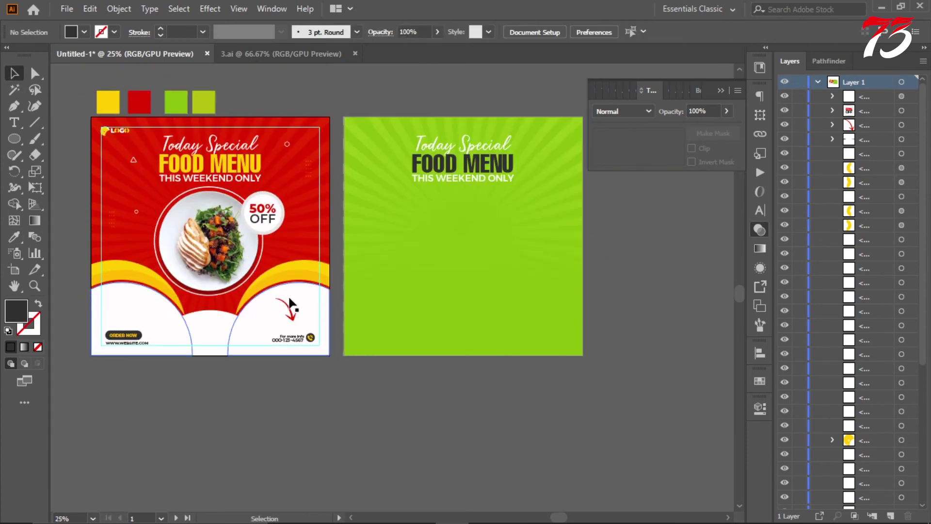
- Draw a white-filled rectangle across the green artboard's lower part
drag(14, 139, 63, 144)
drag(344, 279, 583, 355)
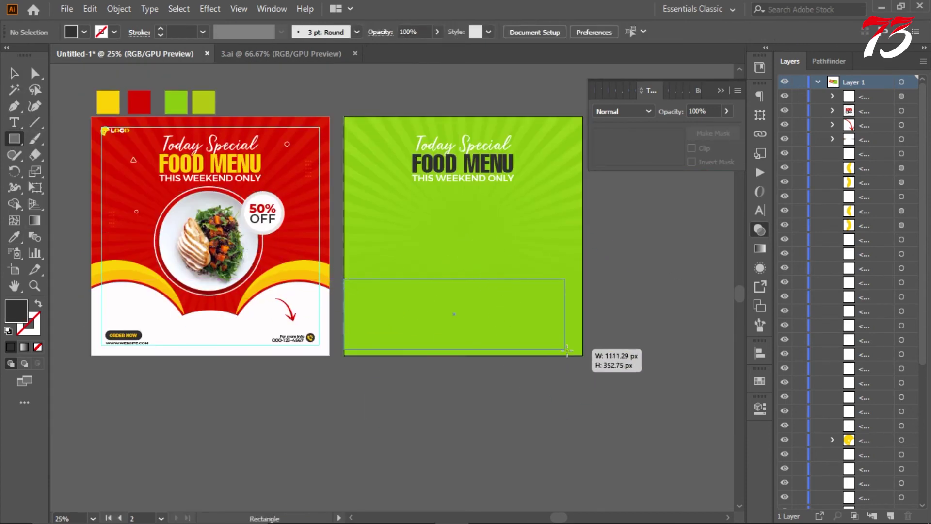
click(642, 33)
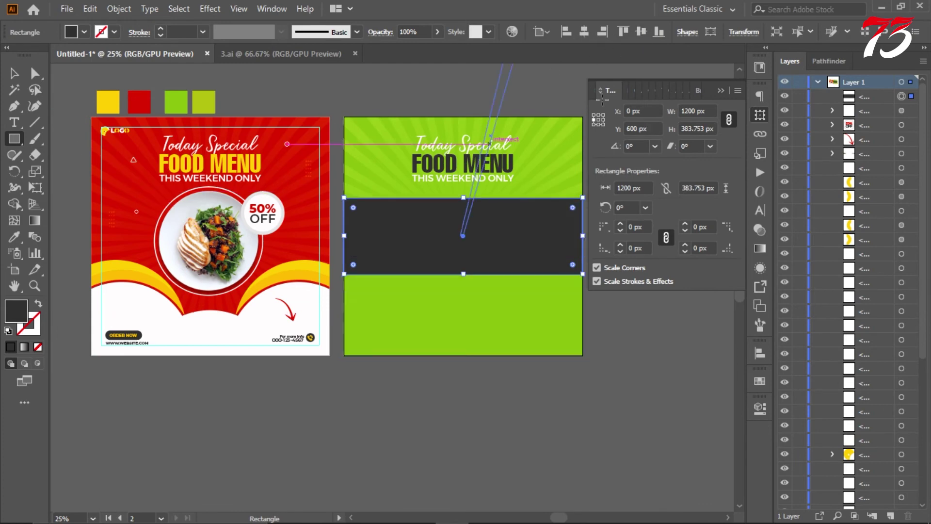
key(ctrl+z)
key(i)
click(146, 315)
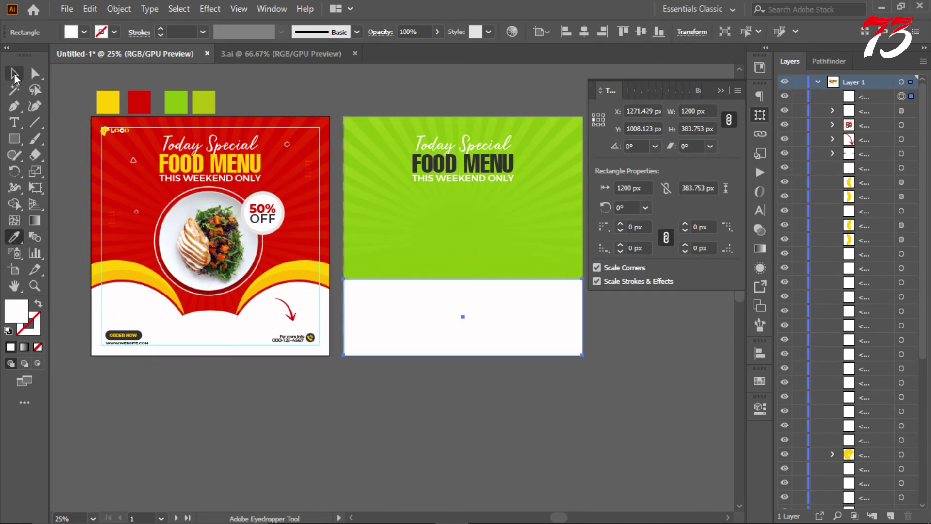
key(v)
- Copy the plate image onto the green post, in front of the white area
drag(201, 231, 456, 230)
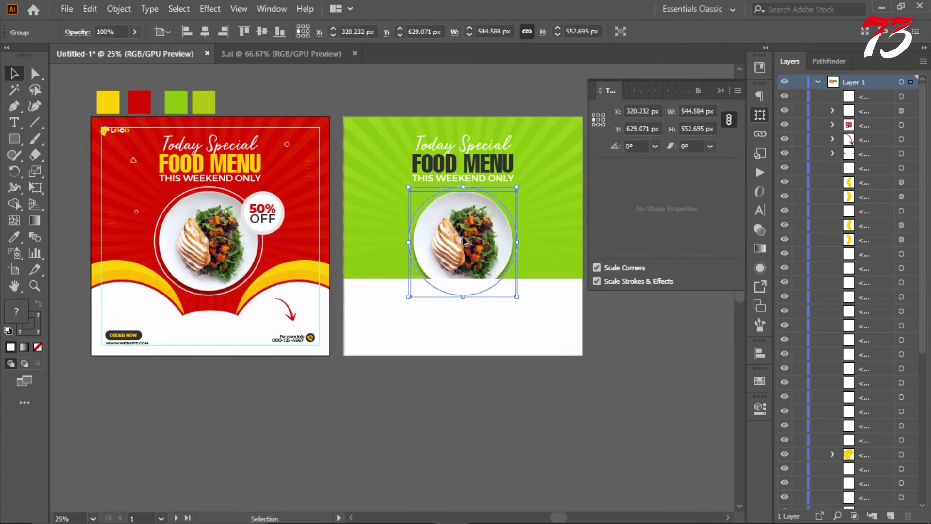
right_click(463, 238)
click(630, 406)
click(553, 343)
key(ctrl+minus)
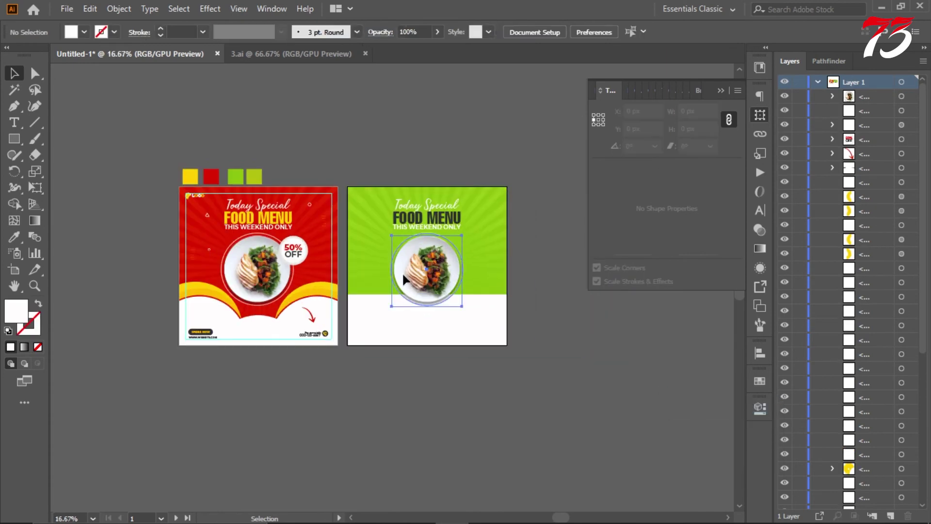
scroll(461, 262, up, 2)
- Ungroup the plate group and lock the plate image in place with Ctrl+2
right_click(458, 262)
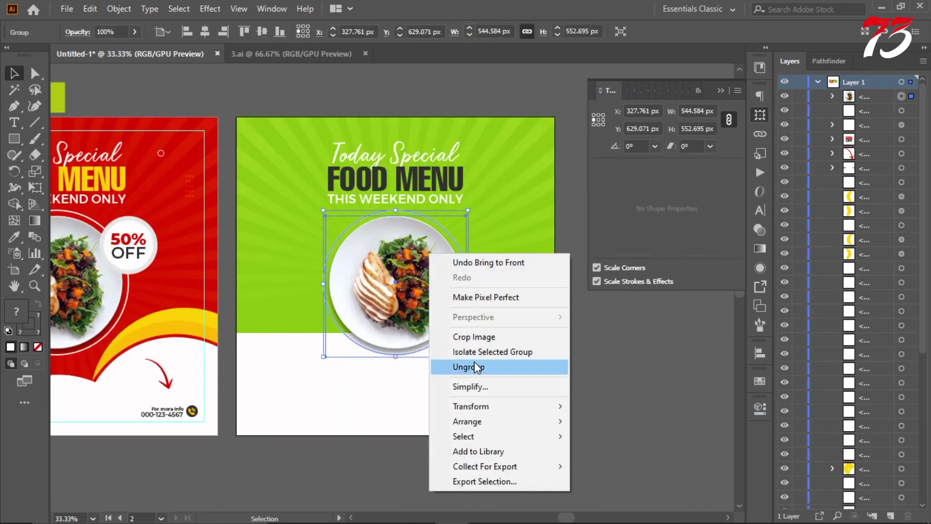
click(470, 366)
click(468, 277)
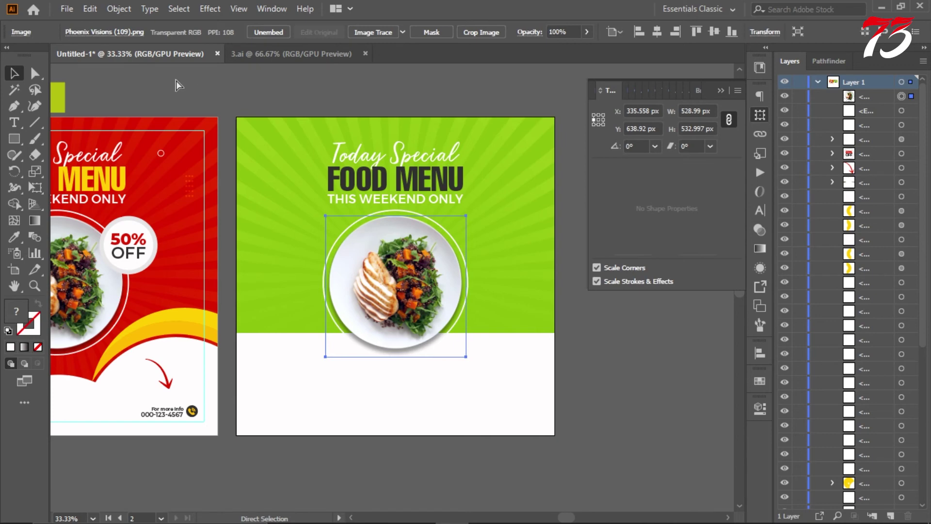
click(119, 9)
key(Escape)
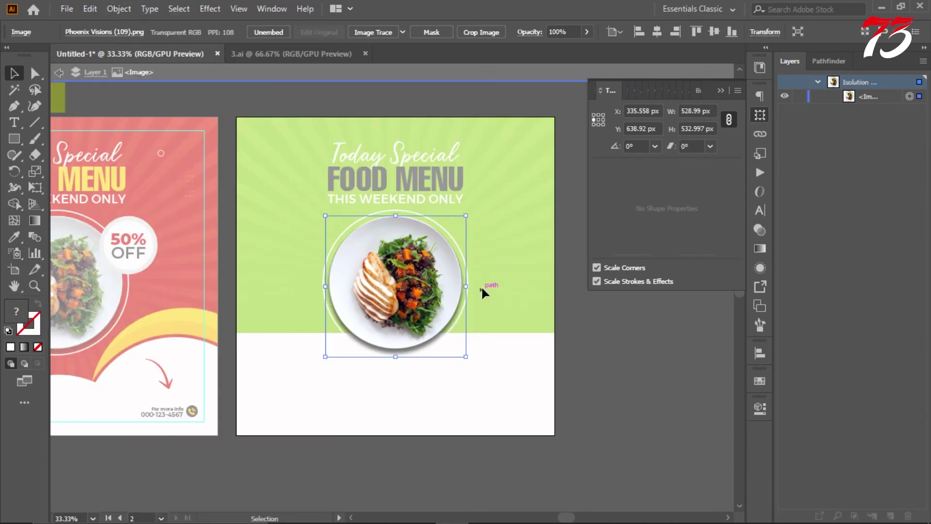
click(590, 339)
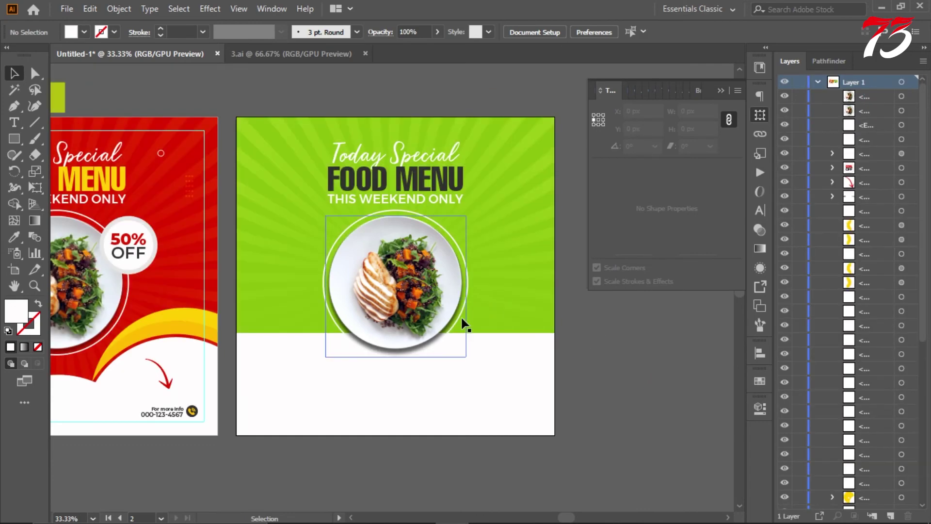
key(ctrl+2)
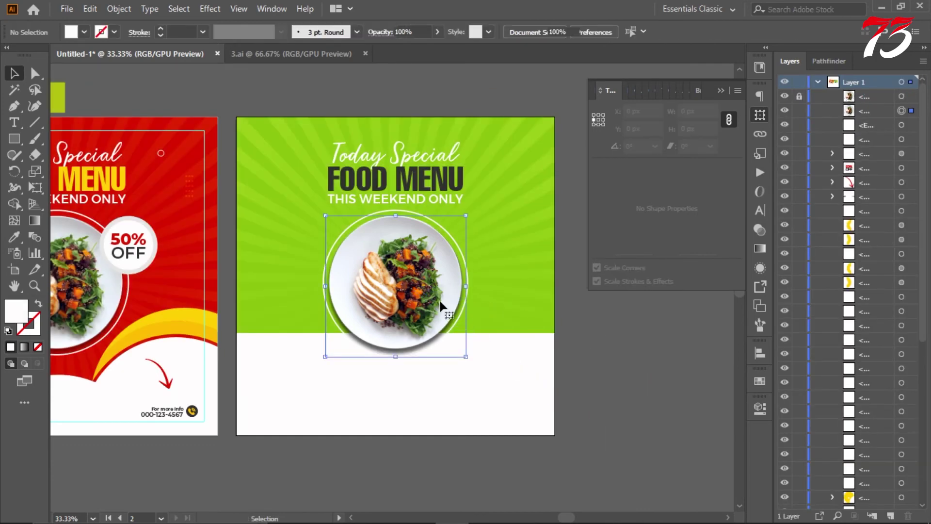
- Edit the sunburst background group in isolation mode, exit, and select the green ring around the plate
double_click(482, 286)
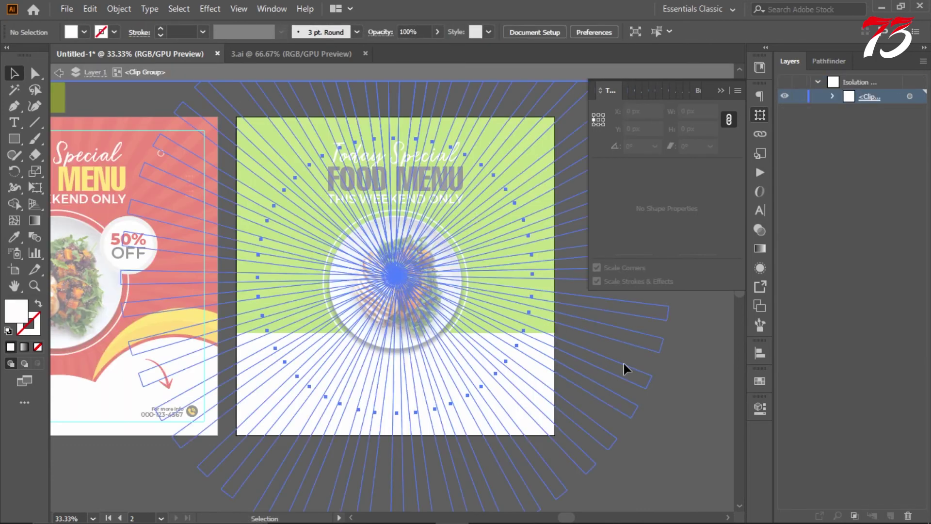
double_click(705, 350)
double_click(512, 274)
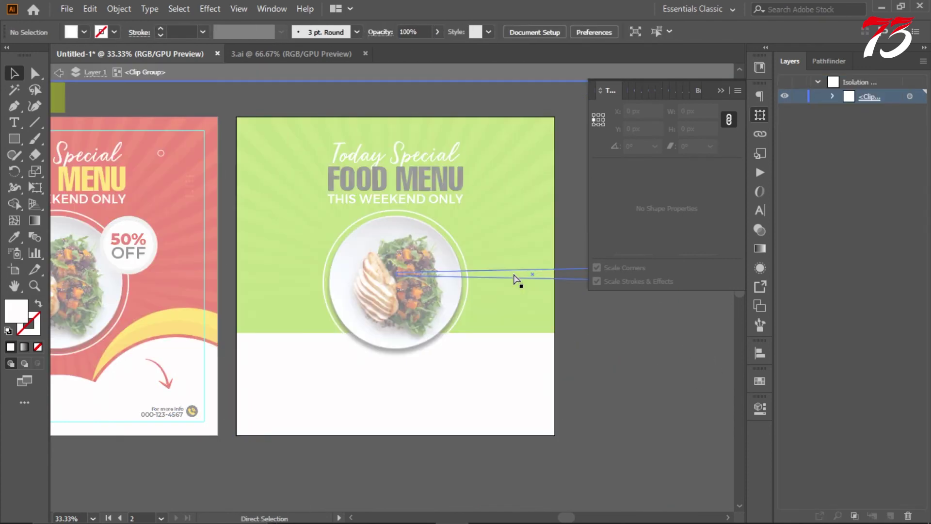
double_click(638, 350)
click(496, 263)
click(615, 307)
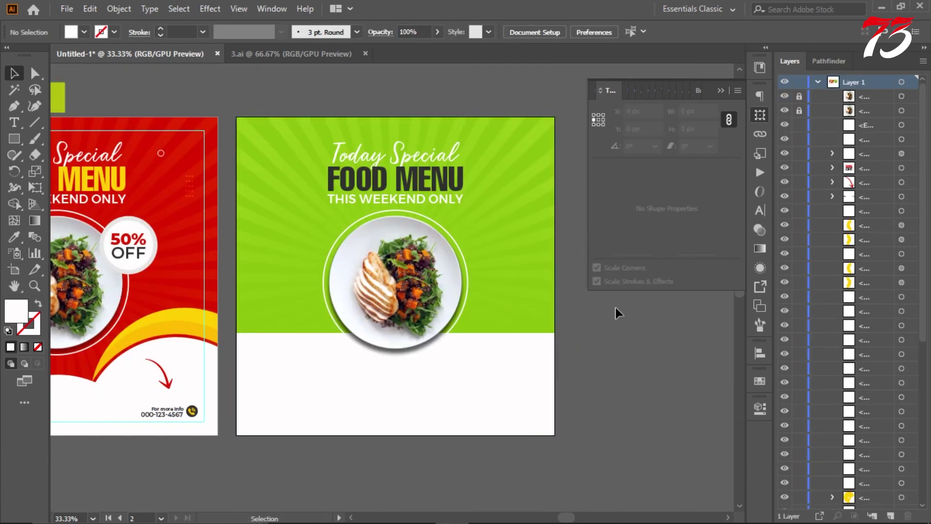
click(465, 297)
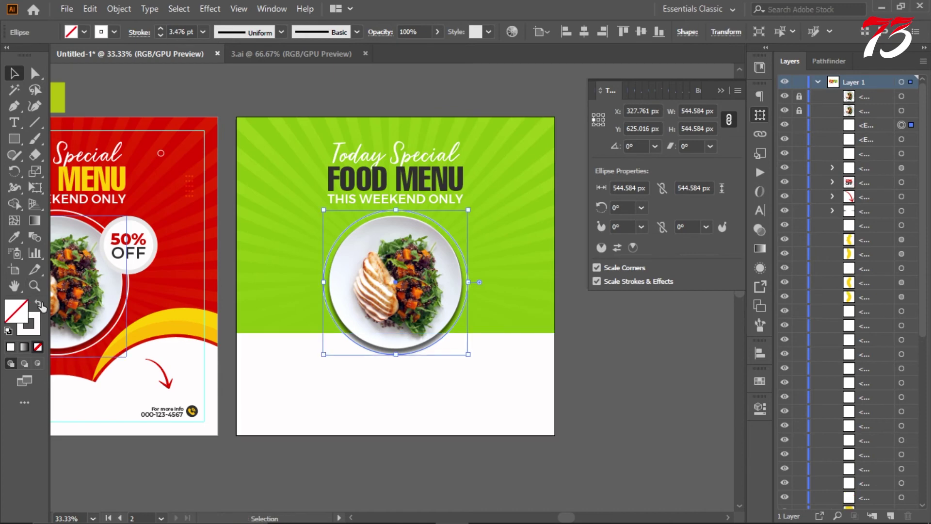
- Swap the ring's fill and stroke and create an outward Offset Path circle from it
click(38, 304)
click(119, 9)
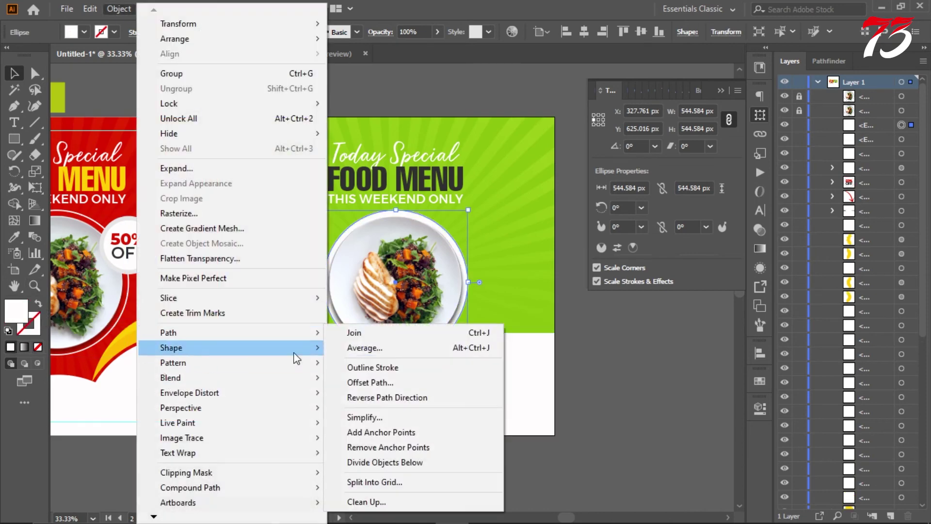
click(383, 384)
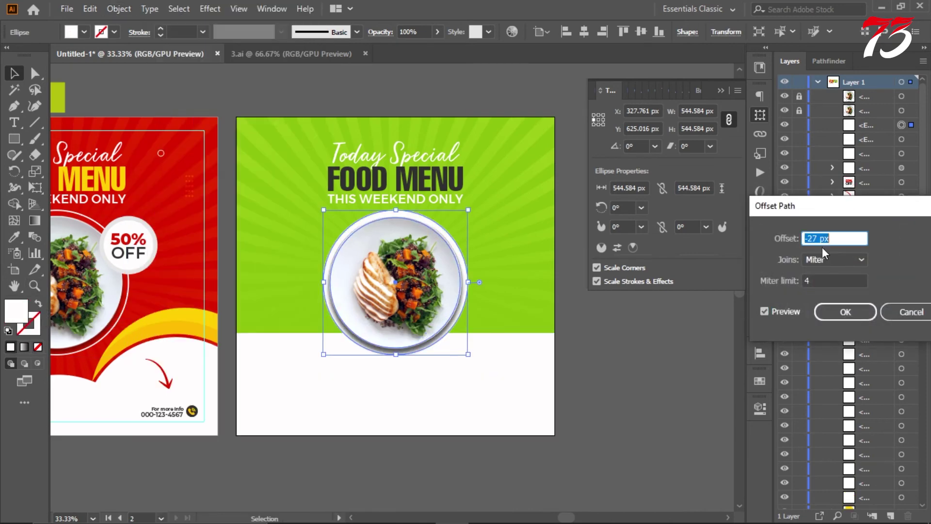
key(shift+Up)
key(shift+Up)
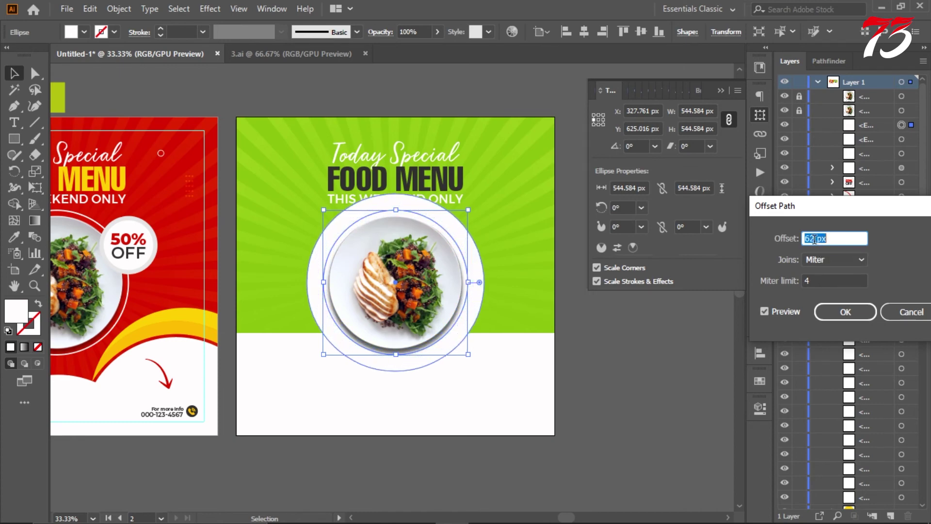
click(846, 312)
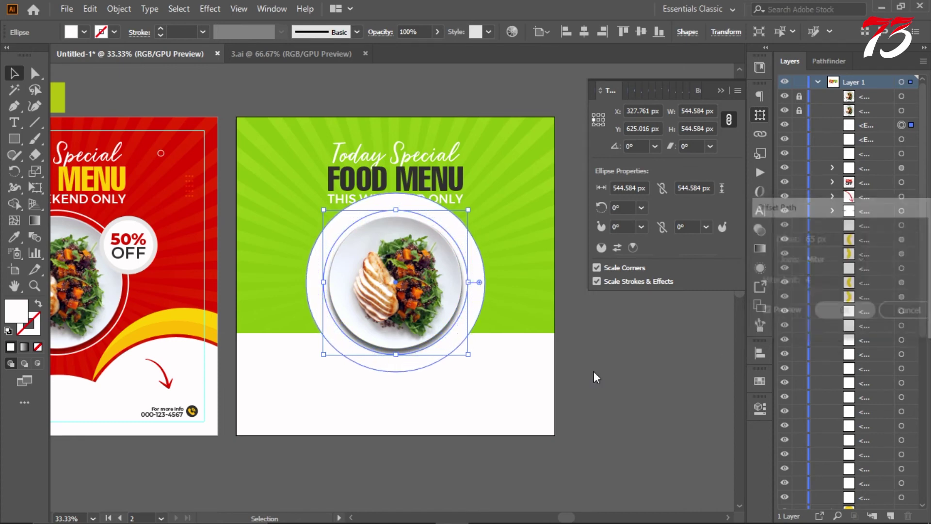
- Subtract the offset circle from the white lower rectangle with Pathfinder Minus Front
shift+click(534, 363)
click(829, 61)
click(811, 97)
click(639, 355)
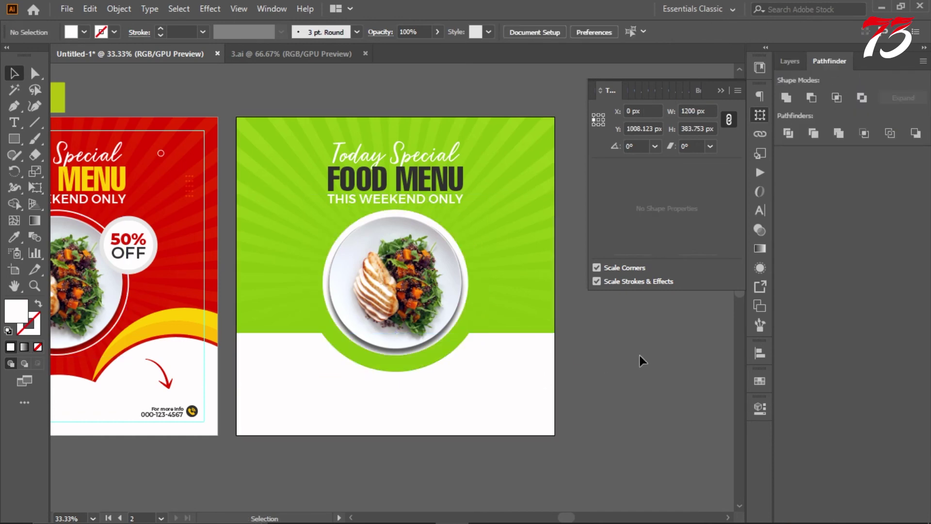
- Select and check the plate ellipse, green square, ring and plate photo individually
click(461, 277)
key(a)
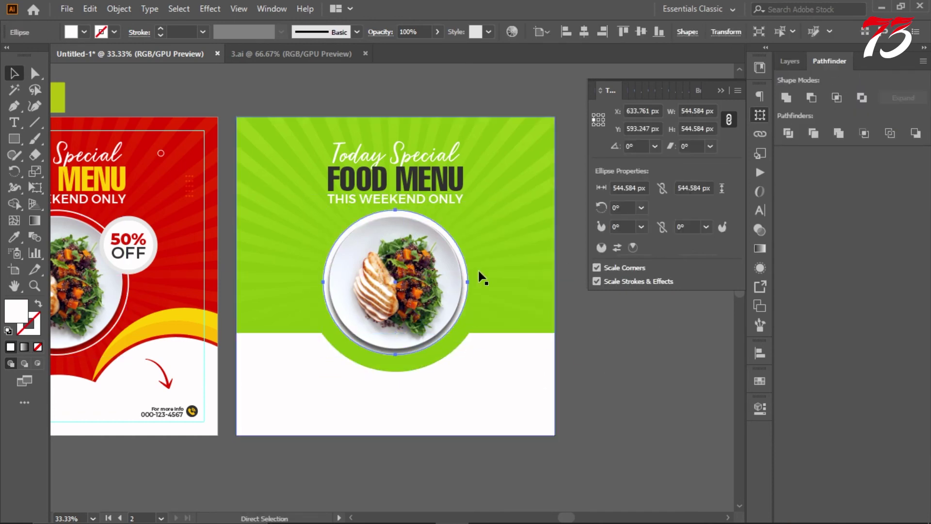
click(466, 286)
click(424, 287)
click(547, 332)
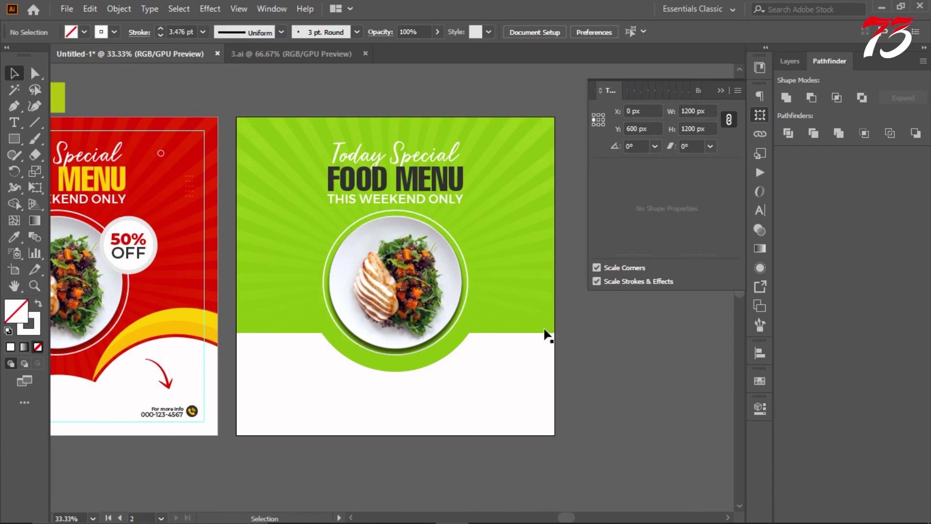
click(471, 302)
scroll(504, 304, down, 3)
scroll(504, 303, up, 4)
click(495, 305)
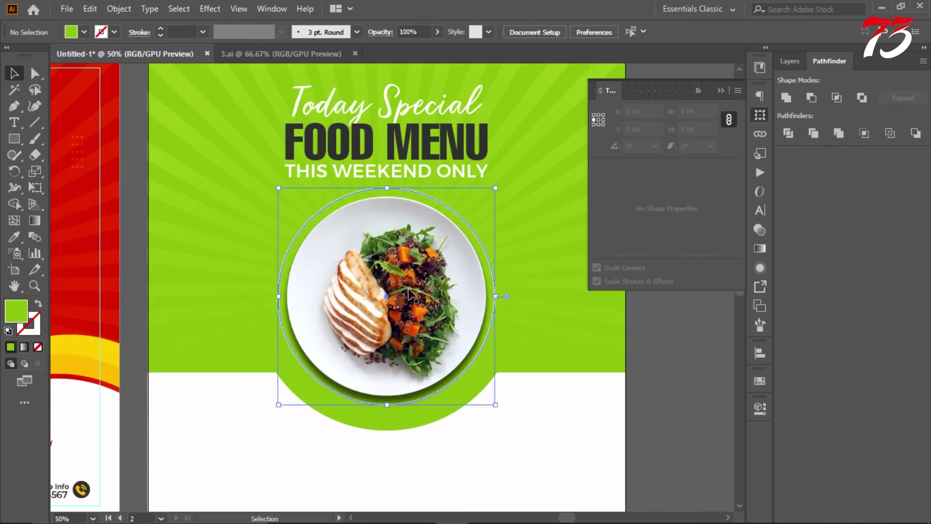
click(656, 347)
click(483, 293)
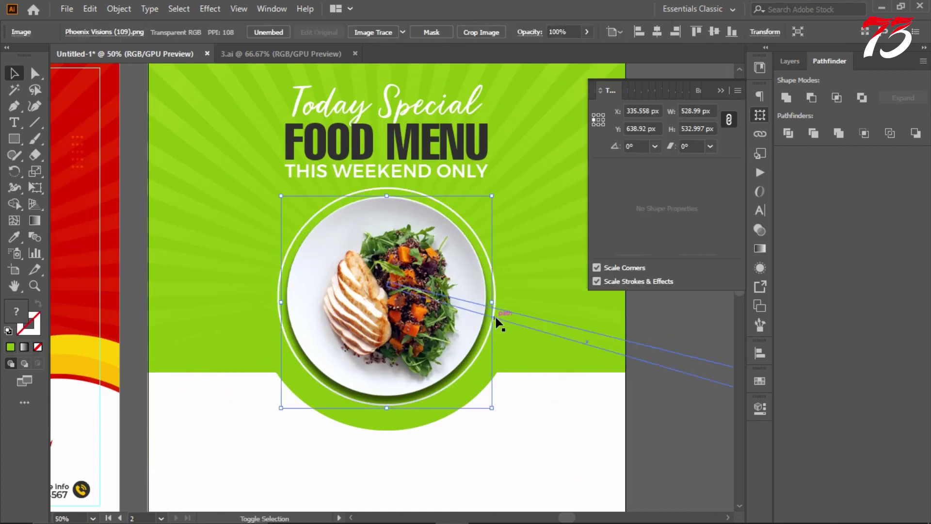
scroll(482, 294, up, 3)
scroll(482, 293, down, 5)
- Rescale the whole plate group around its centre to about 554 px
click(476, 272)
scroll(408, 301, up, 2)
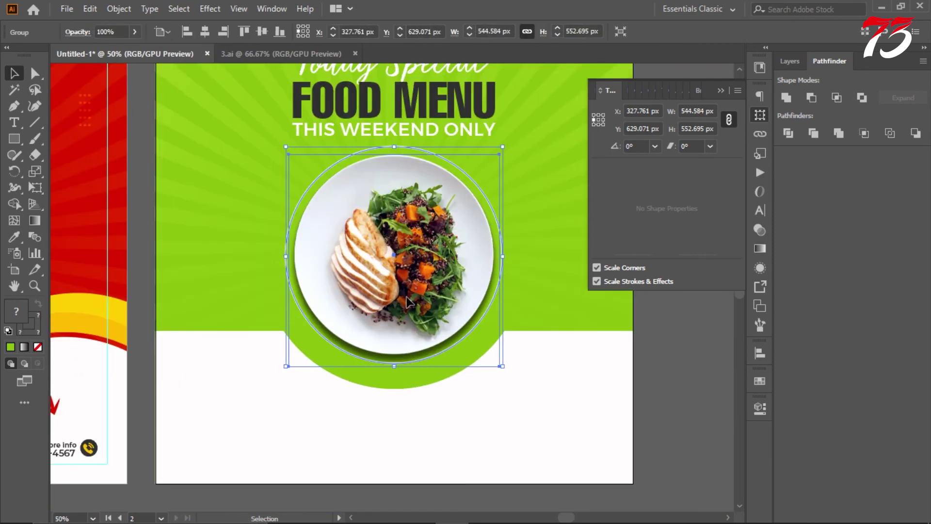
drag(502, 364, 513, 377)
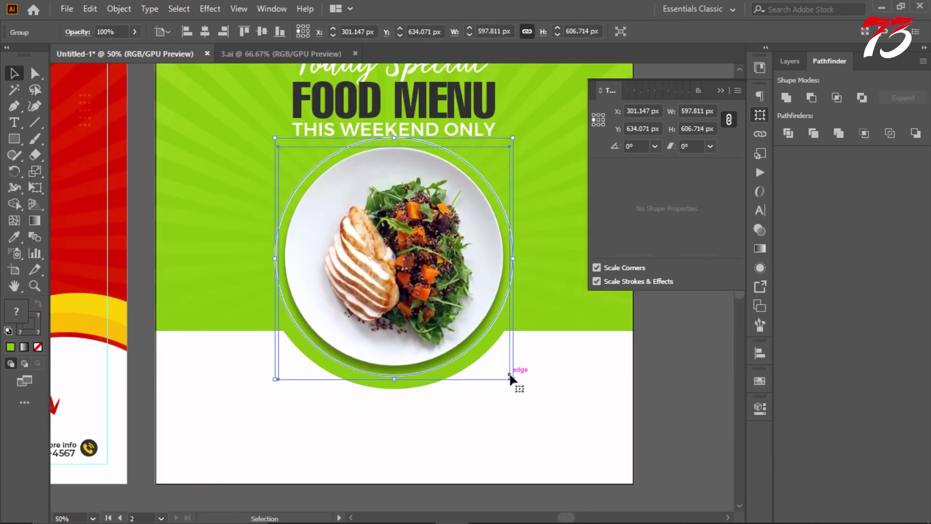
drag(512, 376, 508, 374)
scroll(602, 347, down, 2)
scroll(533, 291, up, 1)
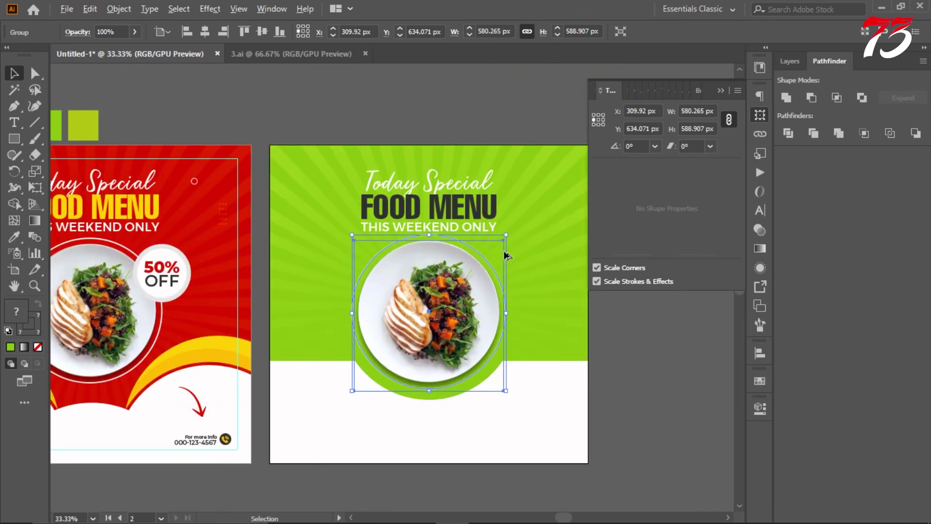
drag(508, 234, 503, 239)
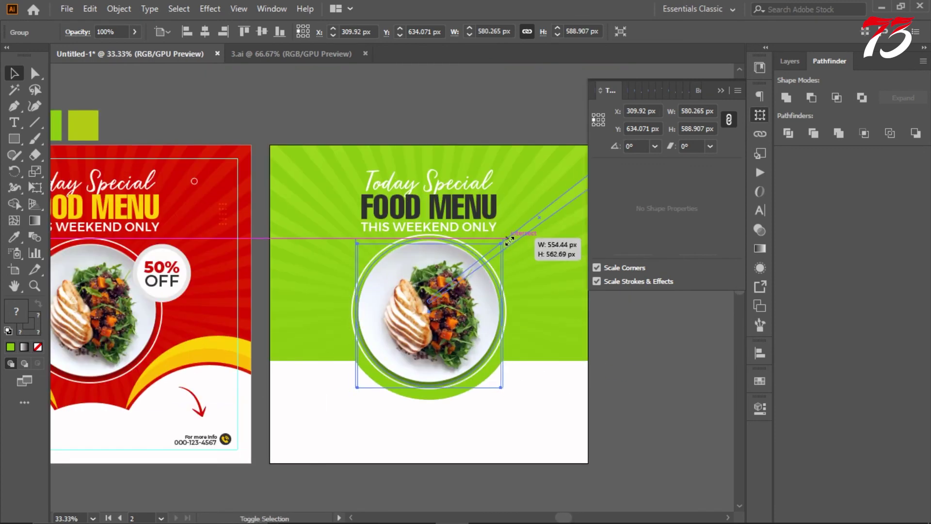
click(631, 369)
scroll(483, 322, down, 2)
scroll(441, 328, up, 1)
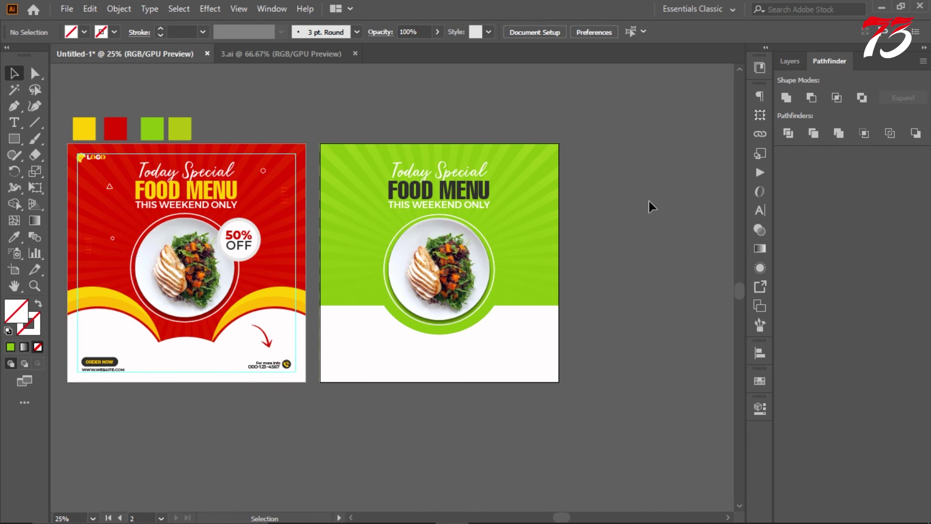
- Copy the footer onto the green post's bottom and bring it to the front
drag(271, 366, 384, 372)
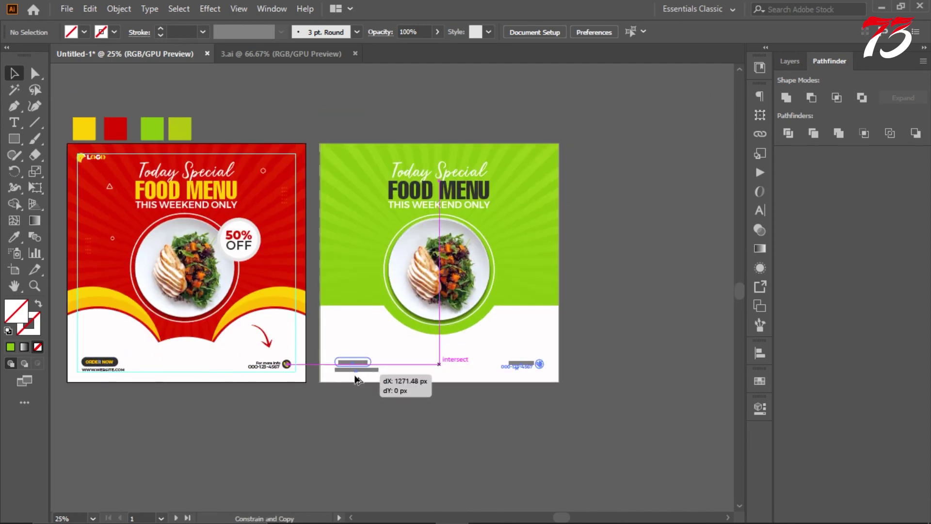
right_click(384, 403)
click(600, 334)
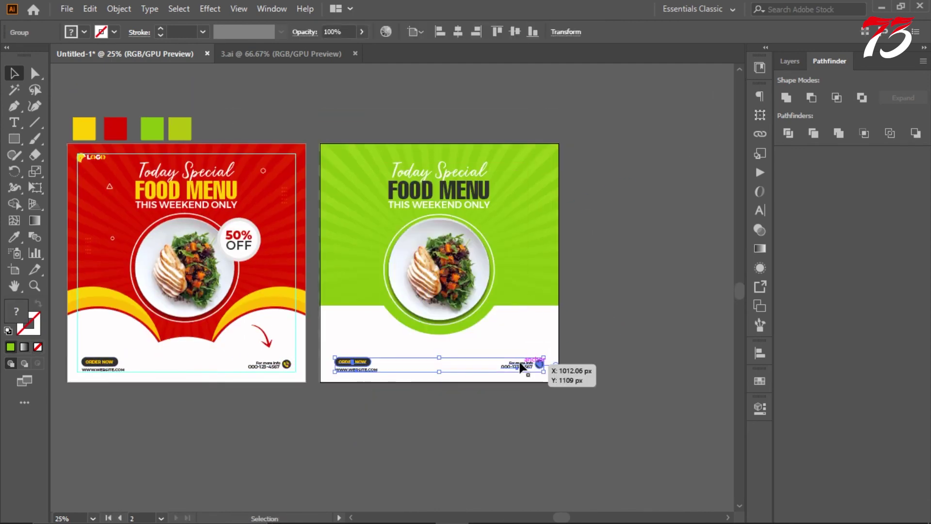
- Try the background green on the ORDER NOW button, then return it to dark grey
click(353, 362)
scroll(357, 370, up, 2)
scroll(358, 371, up, 1)
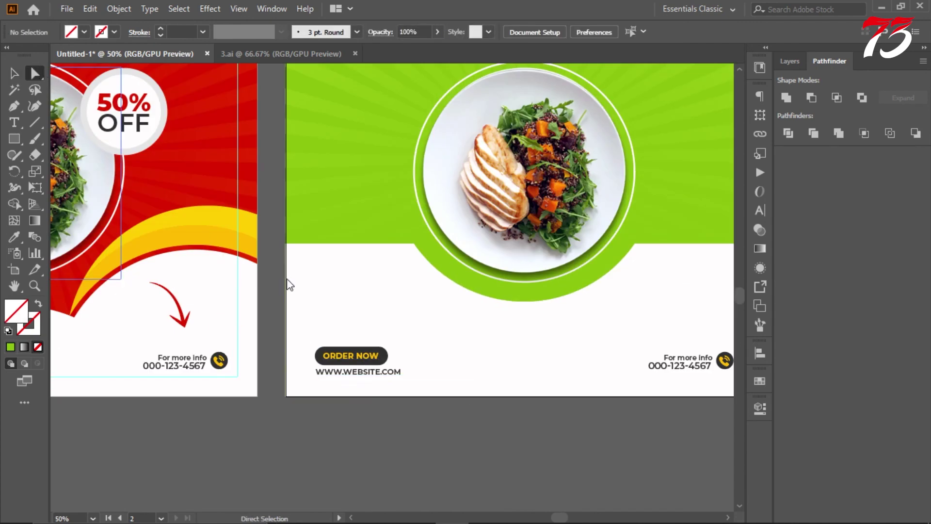
scroll(358, 370, up, 1)
click(15, 237)
scroll(285, 268, down, 2)
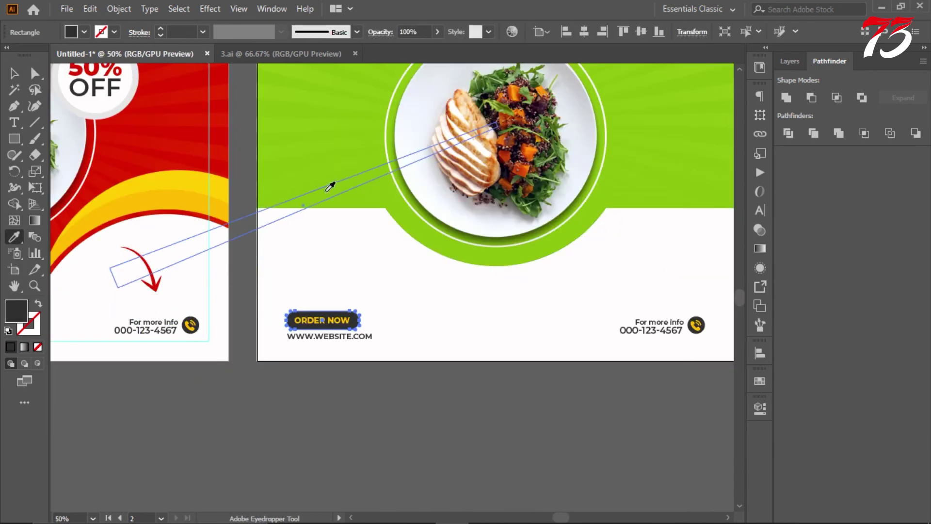
click(279, 166)
click(258, 346)
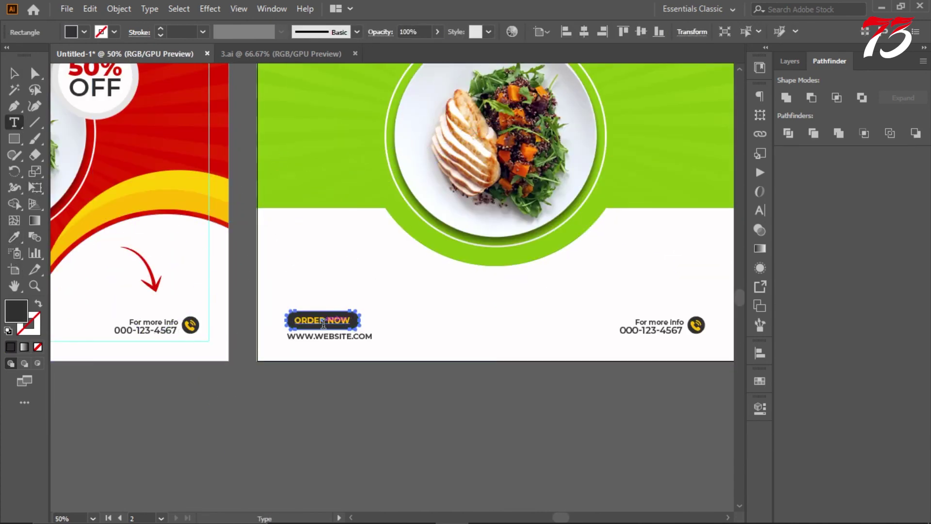
- Recolour the ORDER NOW text green, undoing an accidentally typed letter
drag(294, 320, 350, 320)
click(268, 175)
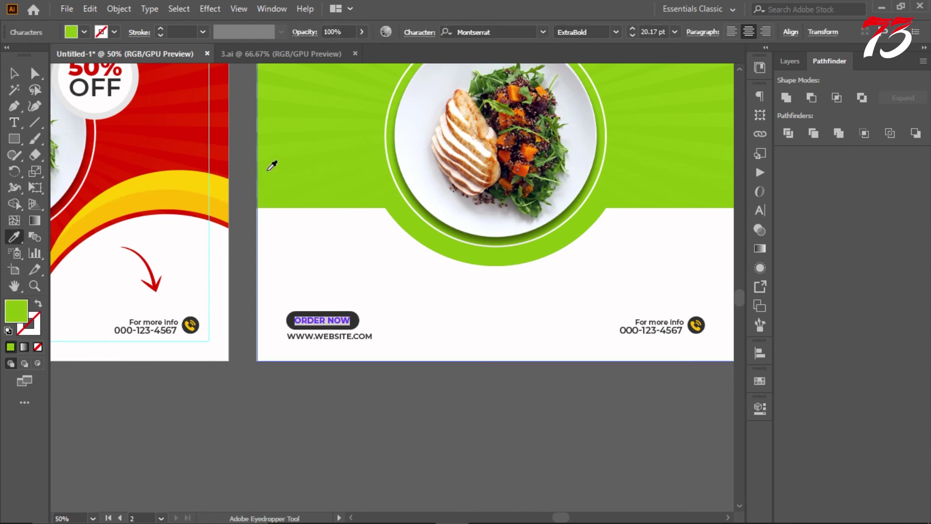
key(t)
scroll(557, 316, right, 3)
key(ctrl+plus)
key(ctrl+plus)
key(ctrl+plus)
text(A)
key(ctrl+z)
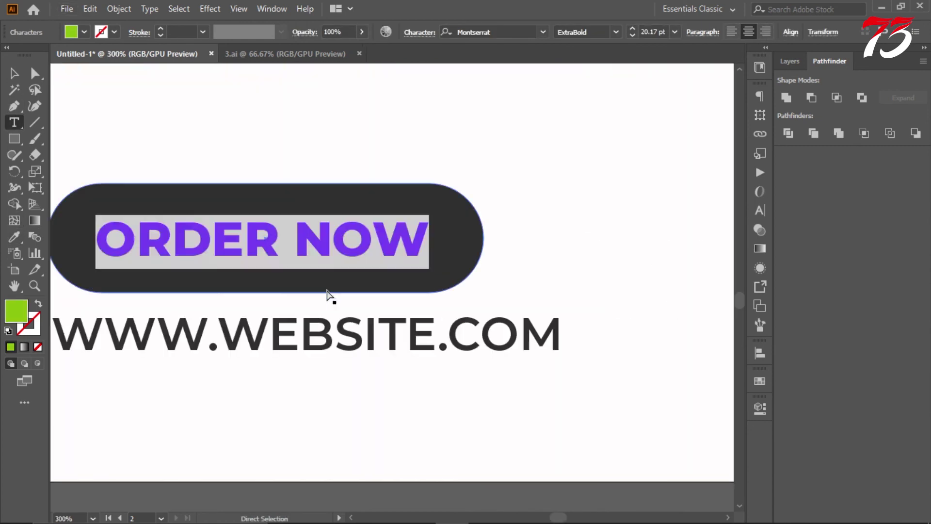
key(ctrl+minus)
key(ctrl+minus)
key(ctrl+minus)
key(Escape)
- Recolour the footer's phone handset icon with the design's green using the Eyedropper
scroll(485, 301, up, 2)
key(q)
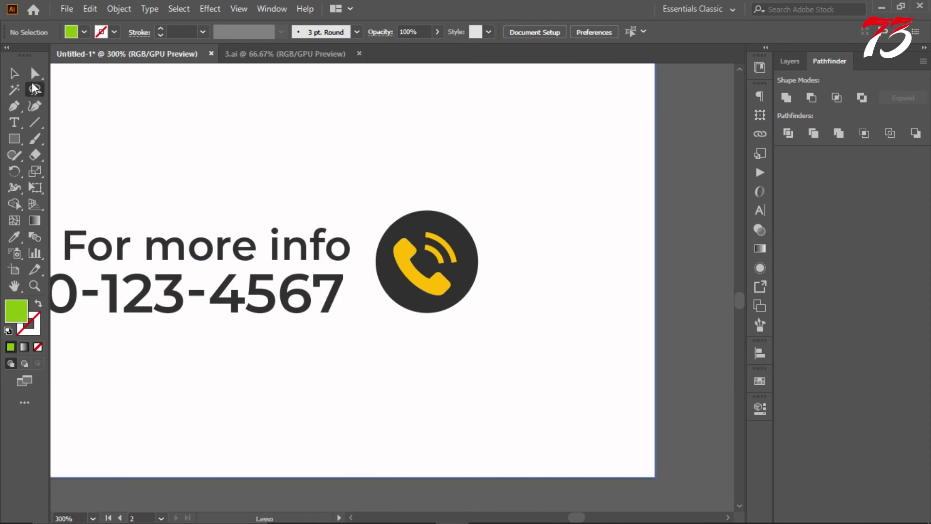
scroll(484, 272, up, 2)
click(400, 274)
scroll(401, 275, up, 2)
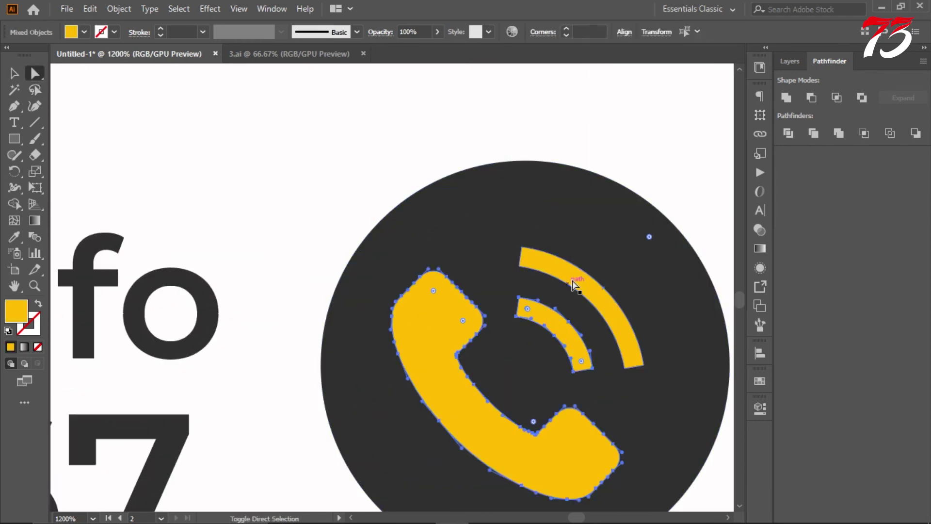
scroll(574, 285, down, 5)
scroll(561, 280, down, 3)
key(i)
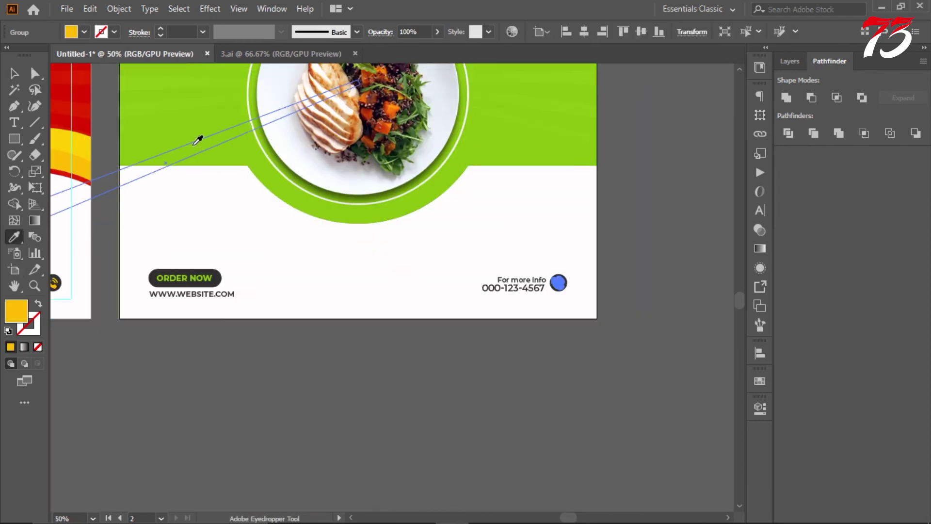
click(187, 127)
click(313, 327)
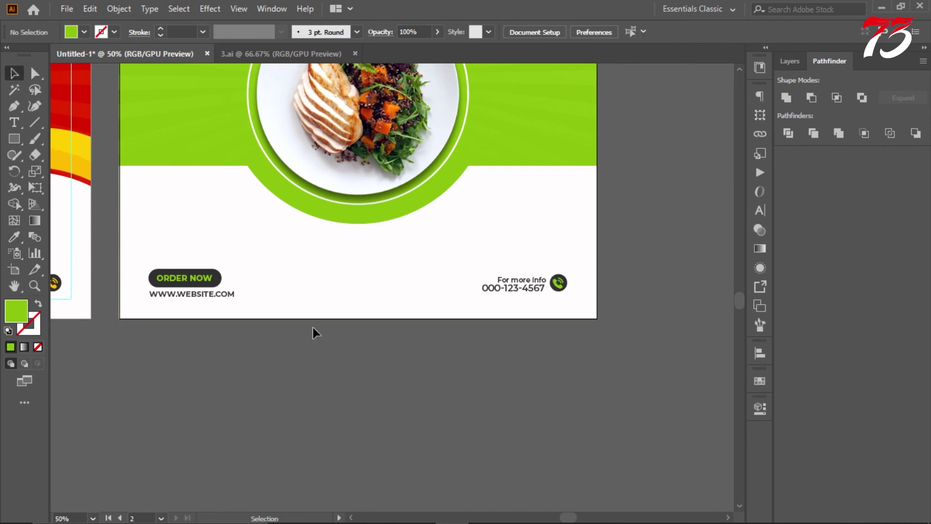
scroll(622, 202, down, 2)
scroll(638, 214, up, 3)
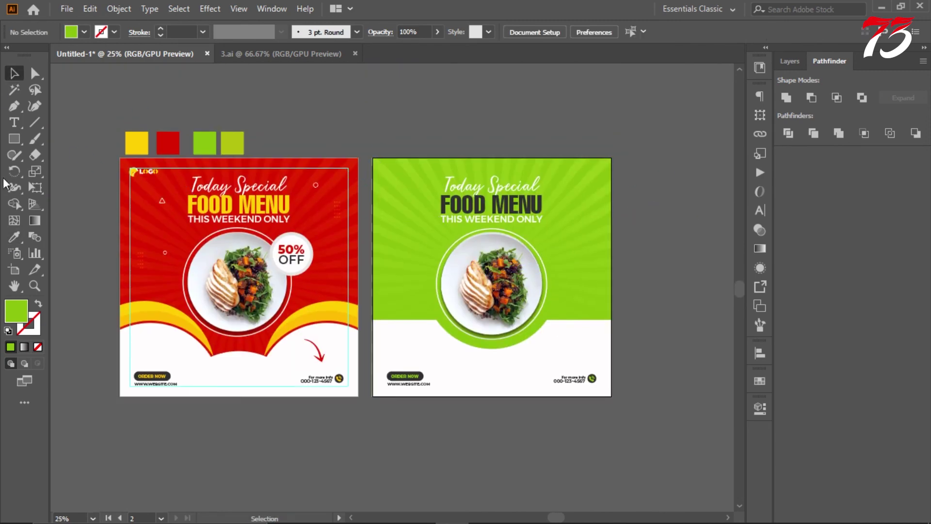
scroll(412, 183, down, 1)
- Group the red post's logo icon, white crescent and letters into one logo
scroll(339, 175, up, 1)
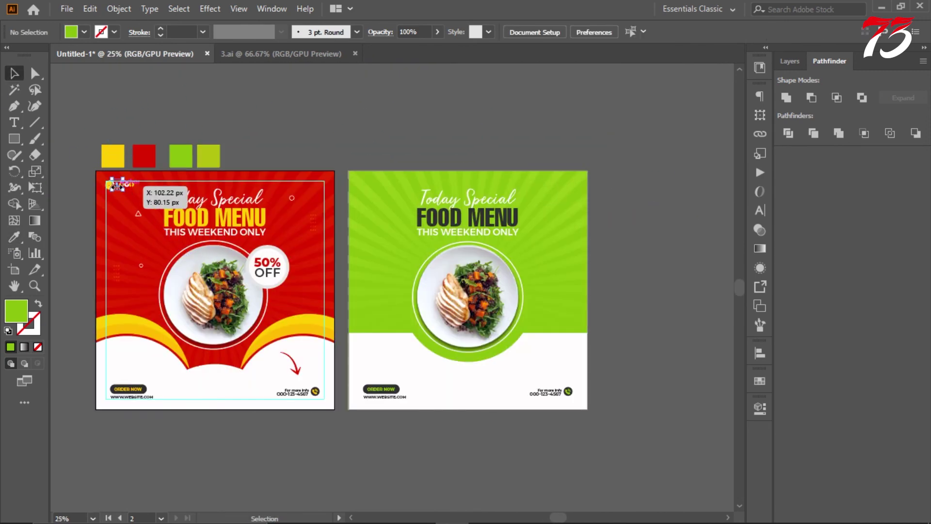
click(116, 188)
scroll(115, 187, up, 1)
scroll(146, 200, up, 5)
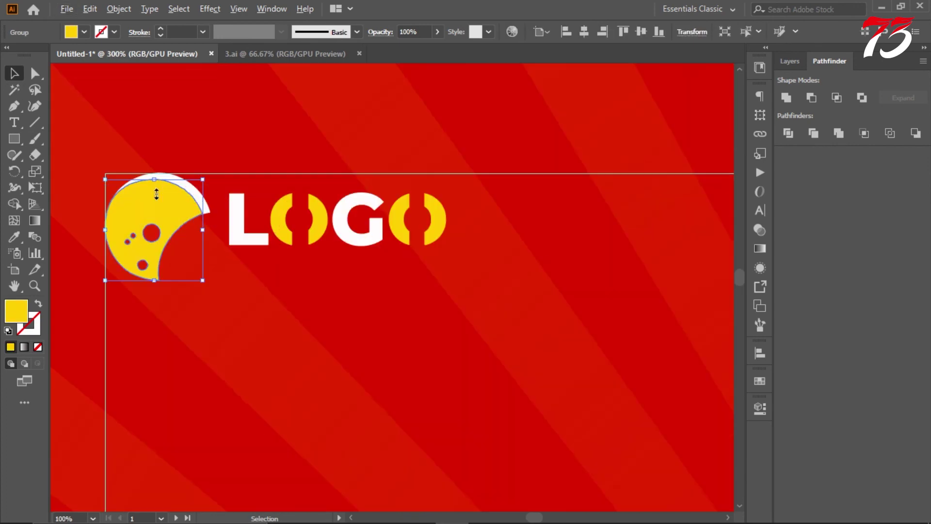
shift+click(192, 188)
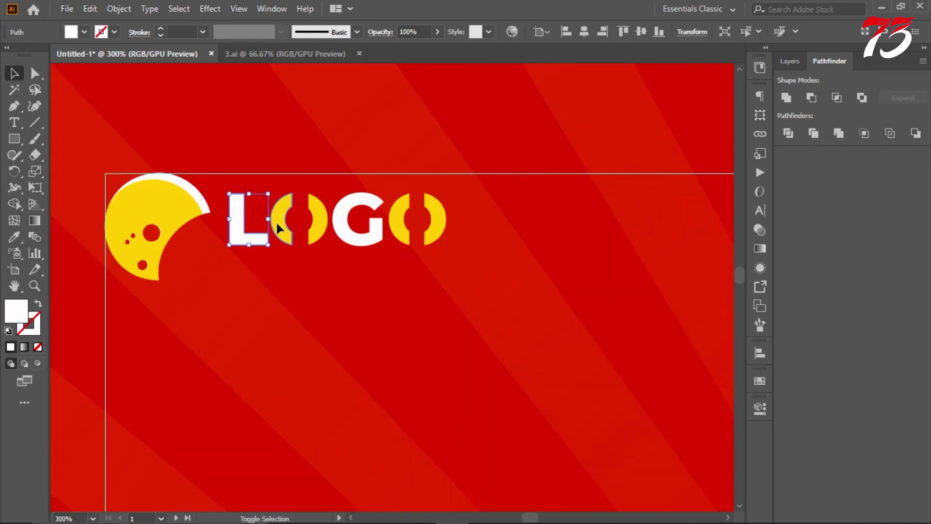
shift+click(277, 226)
shift+click(368, 228)
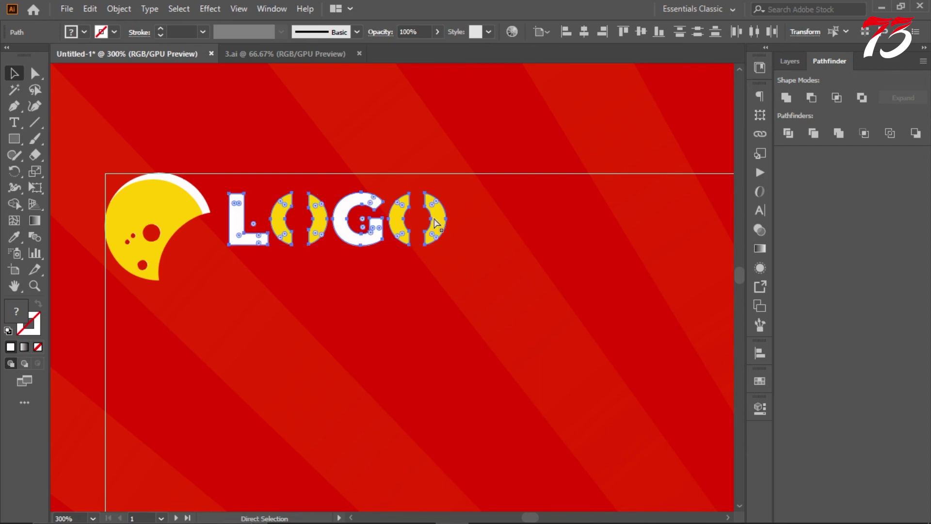
key(ctrl+g)
key(v)
- Alt+Shift-drag a copy of the logo onto the green post's top-left corner
shift+click(181, 227)
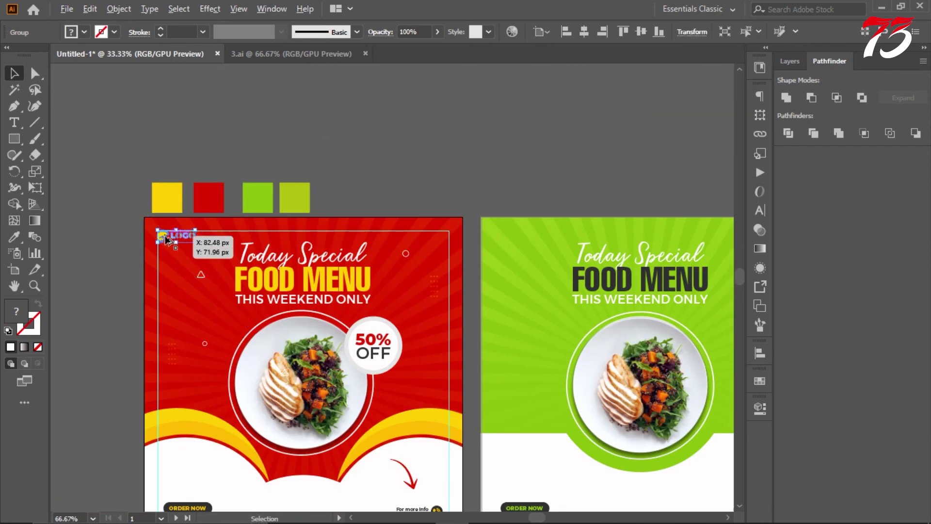
drag(166, 239, 506, 239)
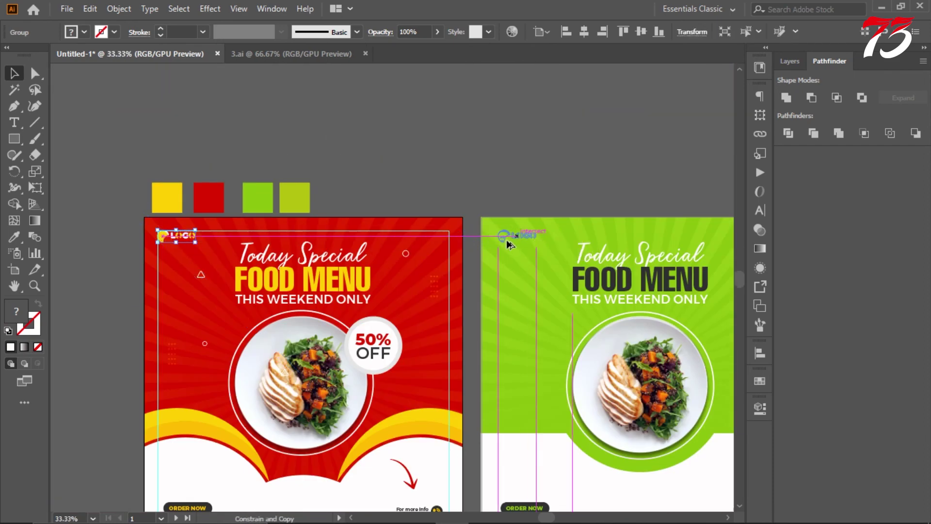
click(421, 187)
scroll(474, 243, up, 5)
- Recolour the green post's logo icon dark like the FOOD MENU heading
click(35, 73)
click(340, 233)
scroll(397, 223, up, 2)
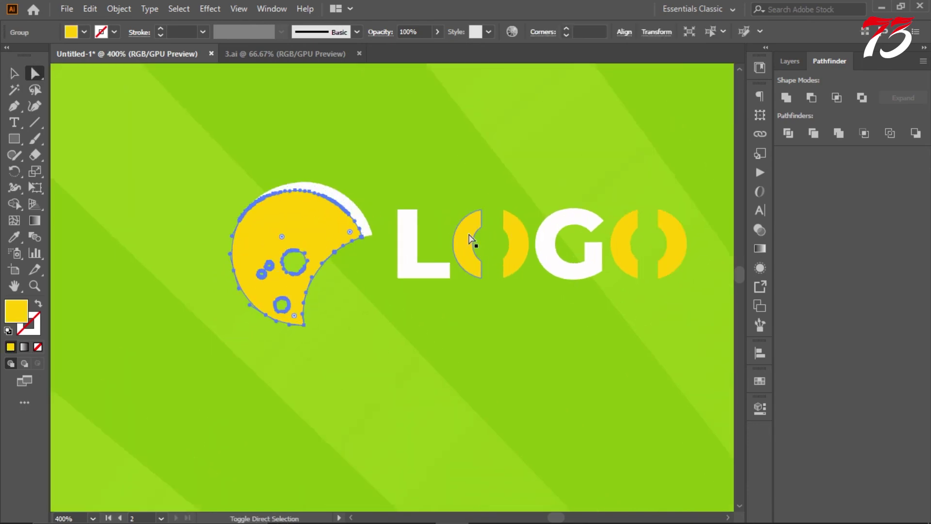
key(ctrl+minus)
key(ctrl+minus)
key(ctrl+minus)
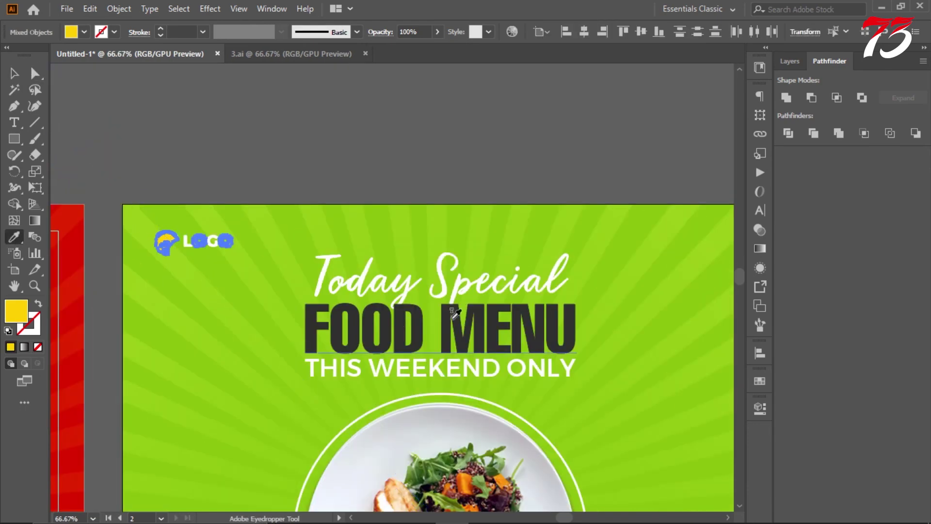
key(ctrl+shift+a)
key(v)
- Copy the 50% OFF badge across onto the green post
scroll(357, 127, down, 4)
scroll(269, 124, up, 2)
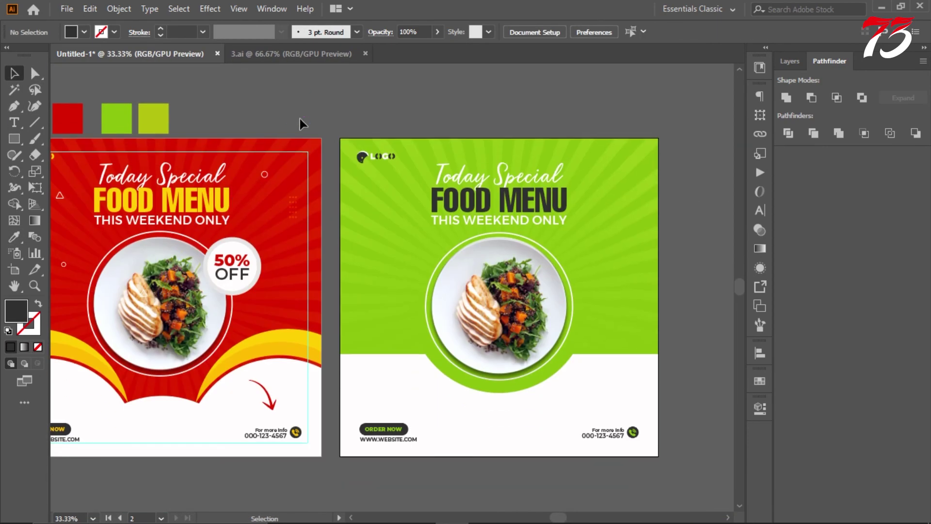
drag(247, 267, 566, 263)
- Bring the badge copy to the front, above the plate
scroll(567, 264, down, 3)
right_click(491, 252)
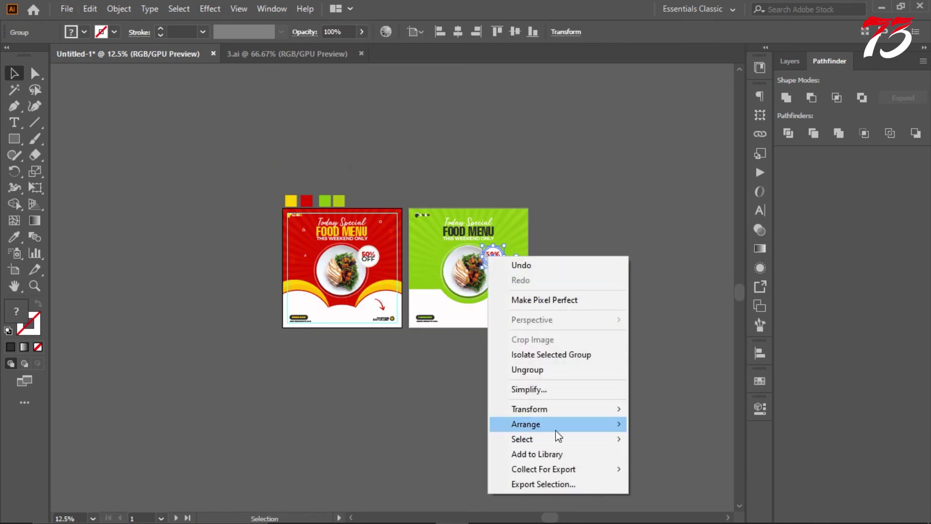
click(645, 424)
scroll(525, 266, up, 5)
- Turn the badge's 50% text green
key(t)
double_click(324, 198)
click(14, 252)
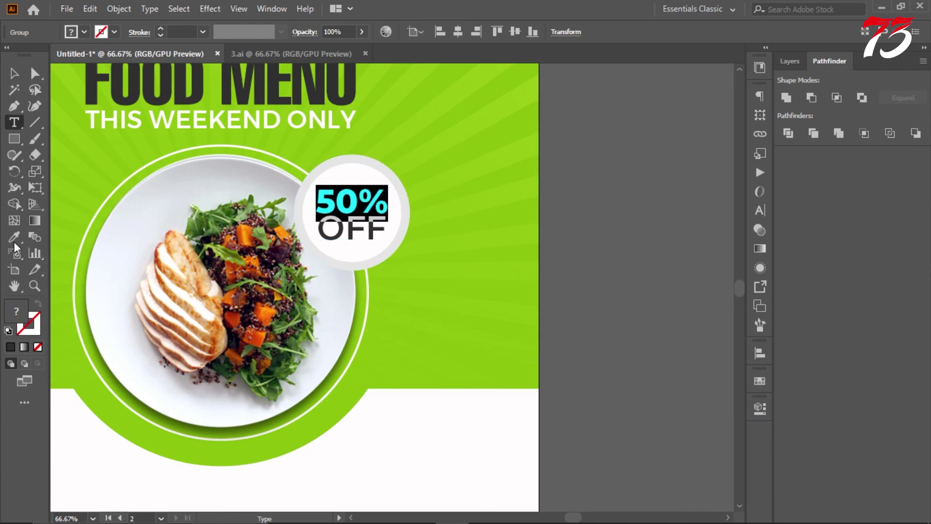
double_click(326, 197)
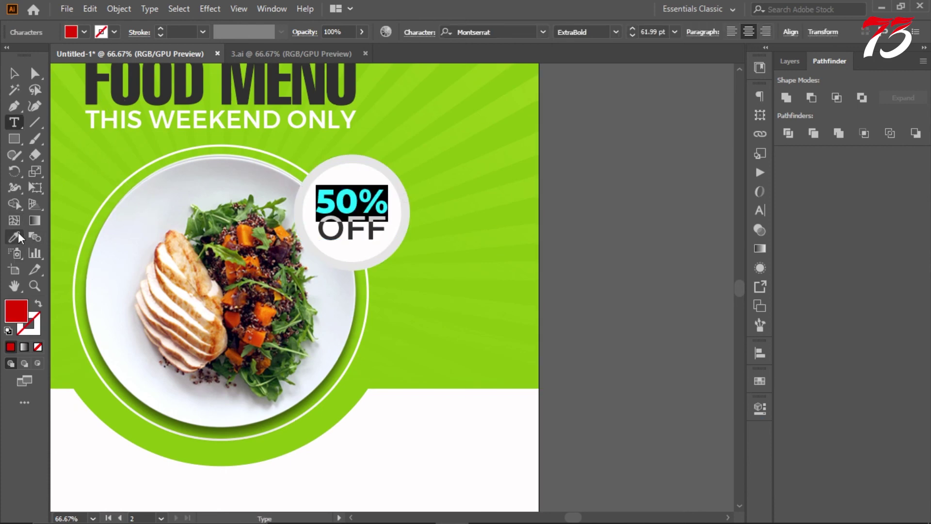
click(78, 176)
key(v)
- Copy the arrow onto the green post, bring it to front and eyedrop it green
scroll(571, 247, down, 2)
scroll(571, 246, down, 1)
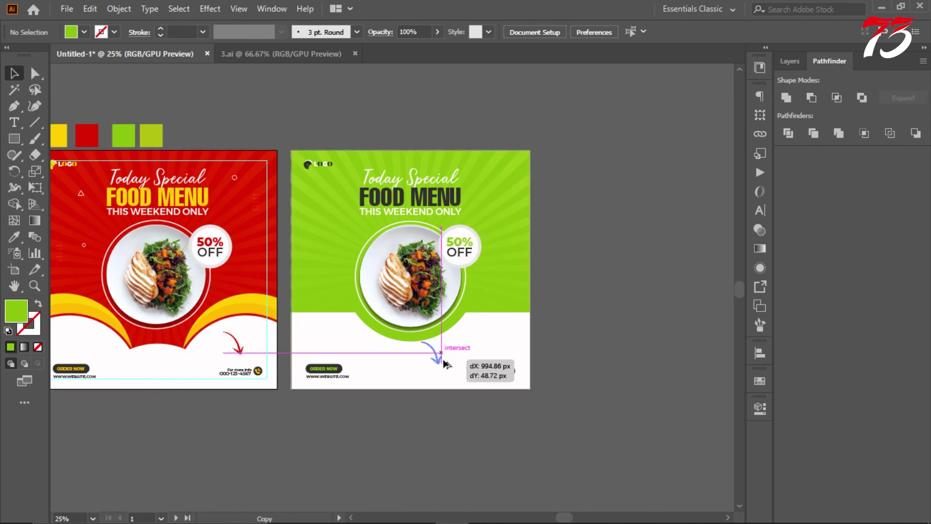
drag(241, 353, 494, 357)
right_click(495, 357)
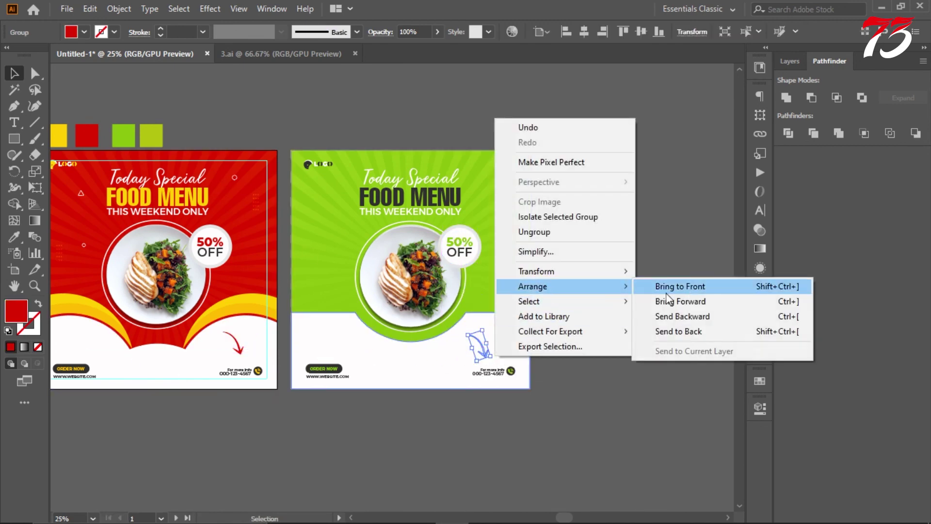
click(675, 287)
key(i)
scroll(480, 328, up, 2)
click(146, 218)
- Copy the small decorations from the red post onto the green post
click(13, 74)
click(660, 245)
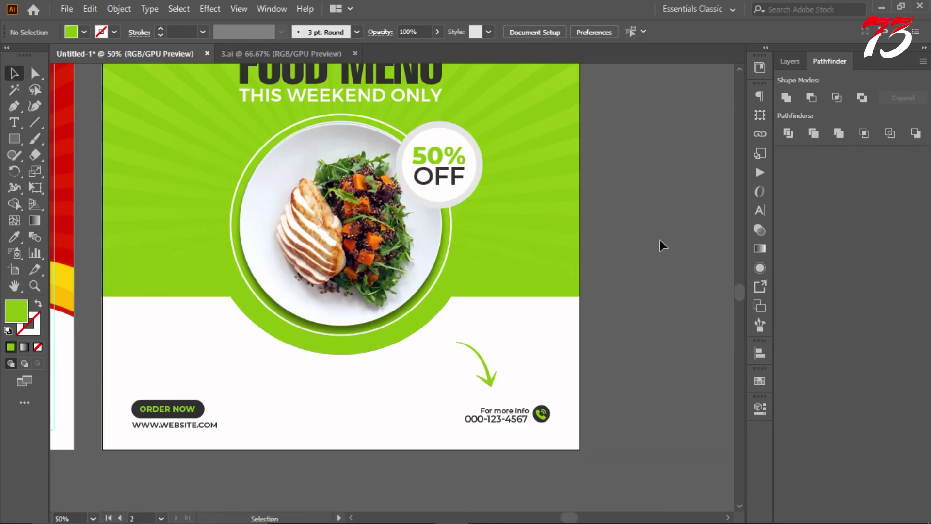
scroll(587, 243, down, 3)
scroll(586, 243, up, 1)
drag(216, 289, 401, 288)
- Position the decorations copy and move the right dot pattern higher
drag(584, 208, 519, 186)
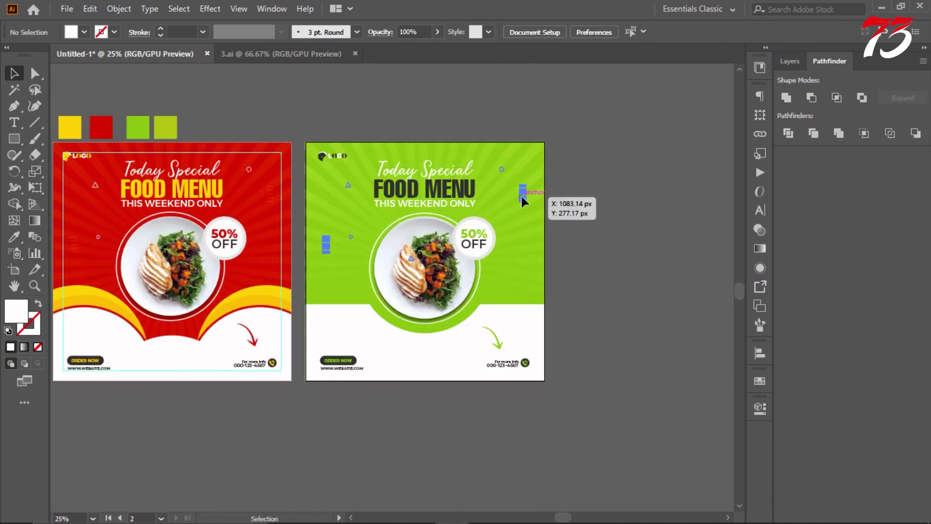
click(641, 33)
click(671, 215)
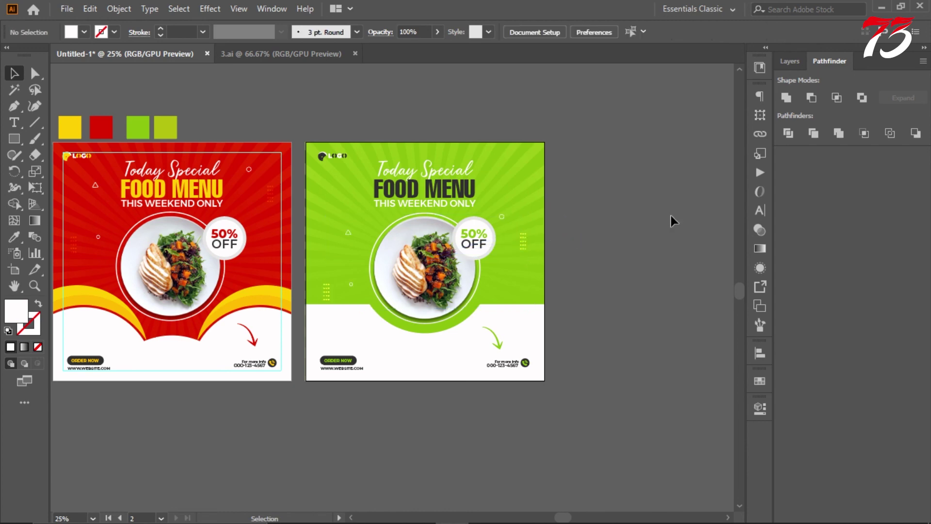
drag(526, 242, 518, 225)
- Delete the colour swatches above the two posts
scroll(526, 242, up, 1)
scroll(631, 230, down, 2)
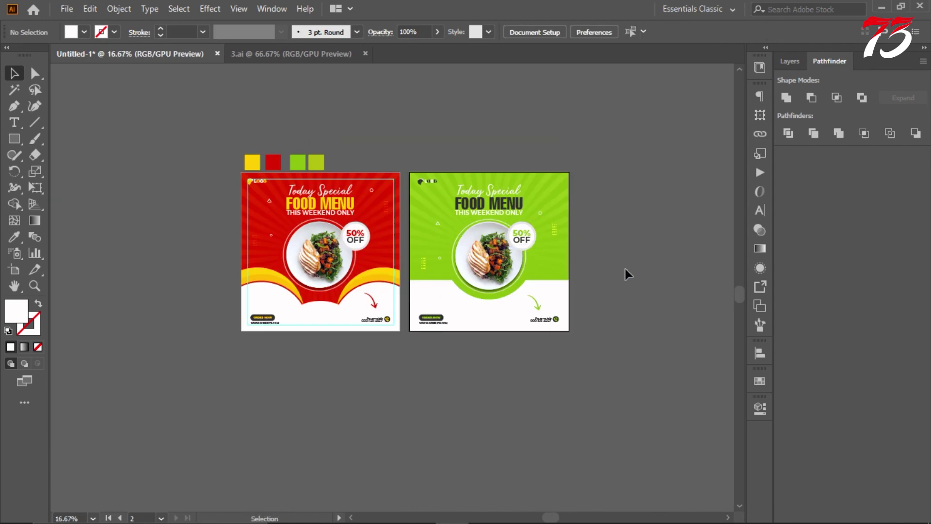
scroll(625, 269, up, 1)
scroll(624, 281, up, 1)
scroll(388, 214, left, 2)
scroll(182, 160, down, 1)
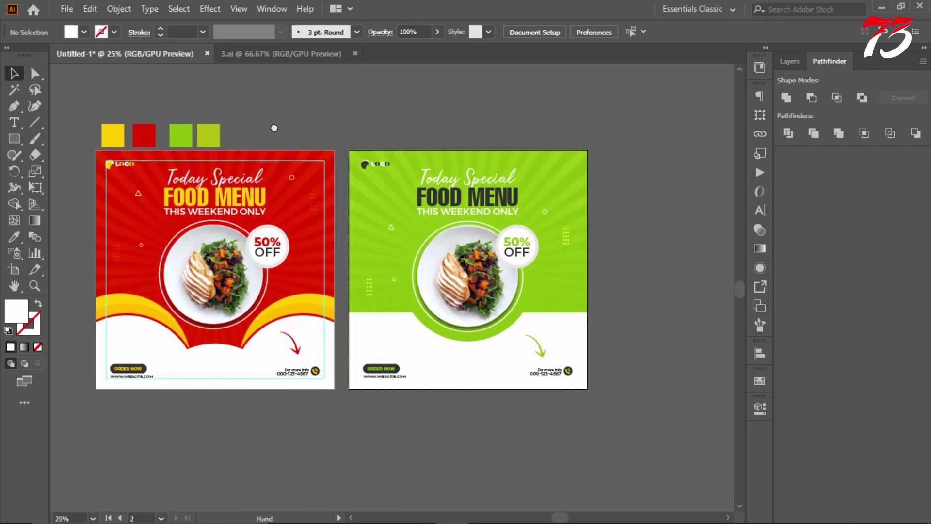
drag(253, 135, 253, 131)
key(Delete)
- Hide the guides and review both finished posts
right_click(373, 99)
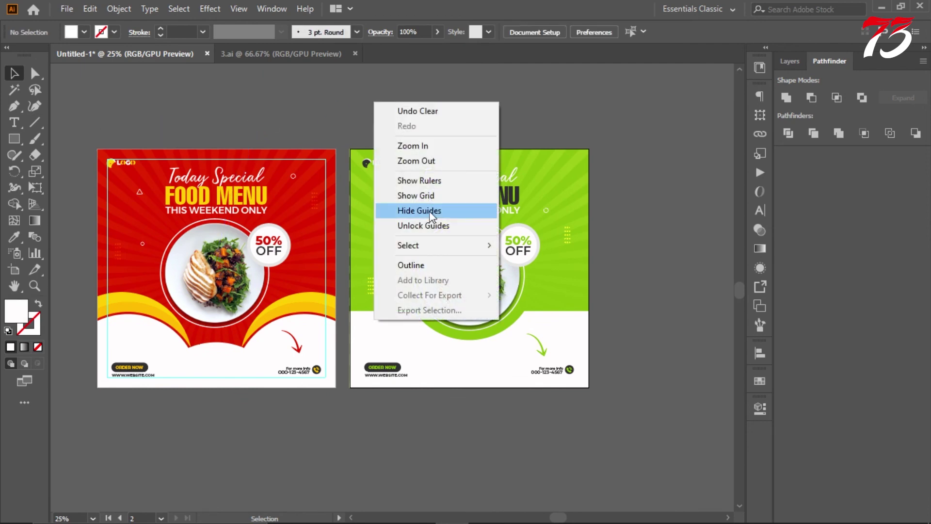
click(427, 210)
scroll(610, 189, down, 1)
scroll(611, 203, up, 1)
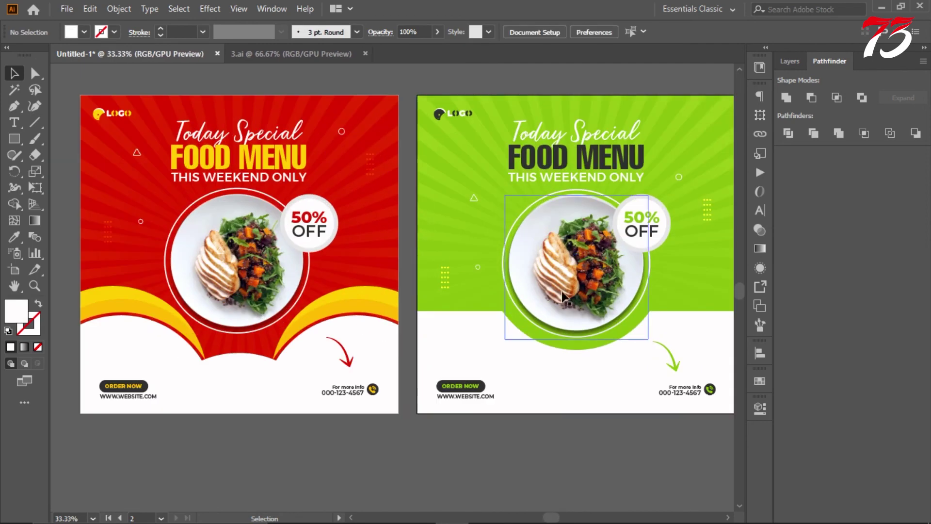
scroll(640, 291, down, 1)
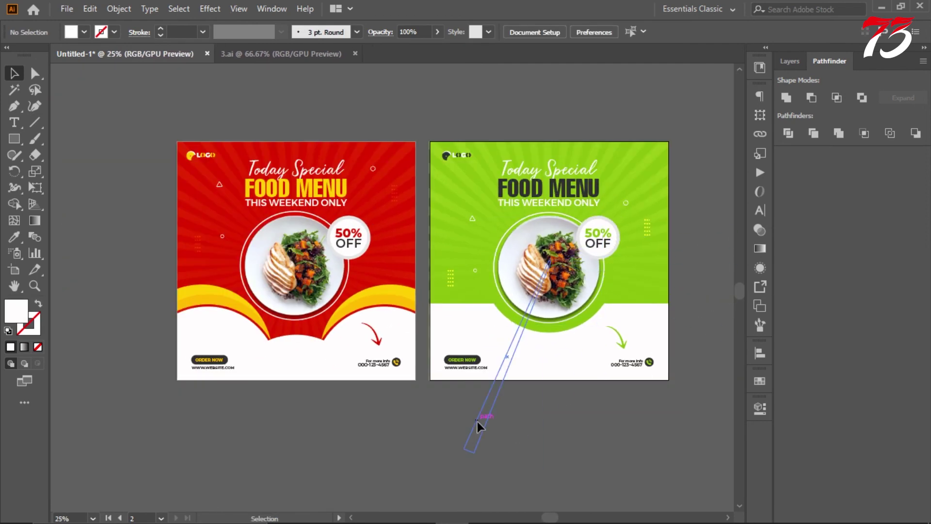